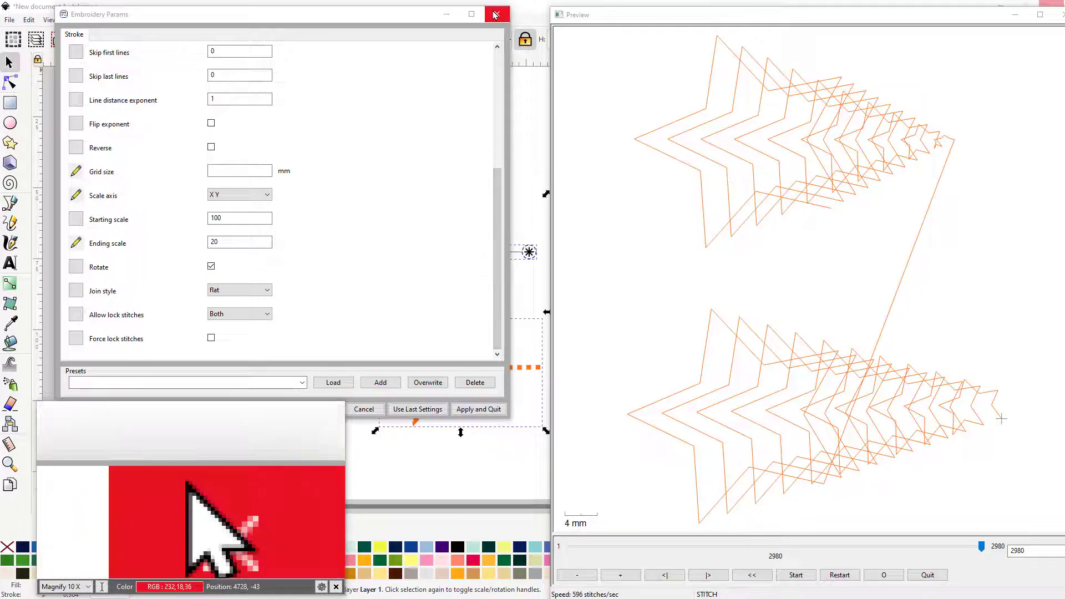
Step: Cancel the embroidery parameters and delete both existing star designs from the page
click(363, 410)
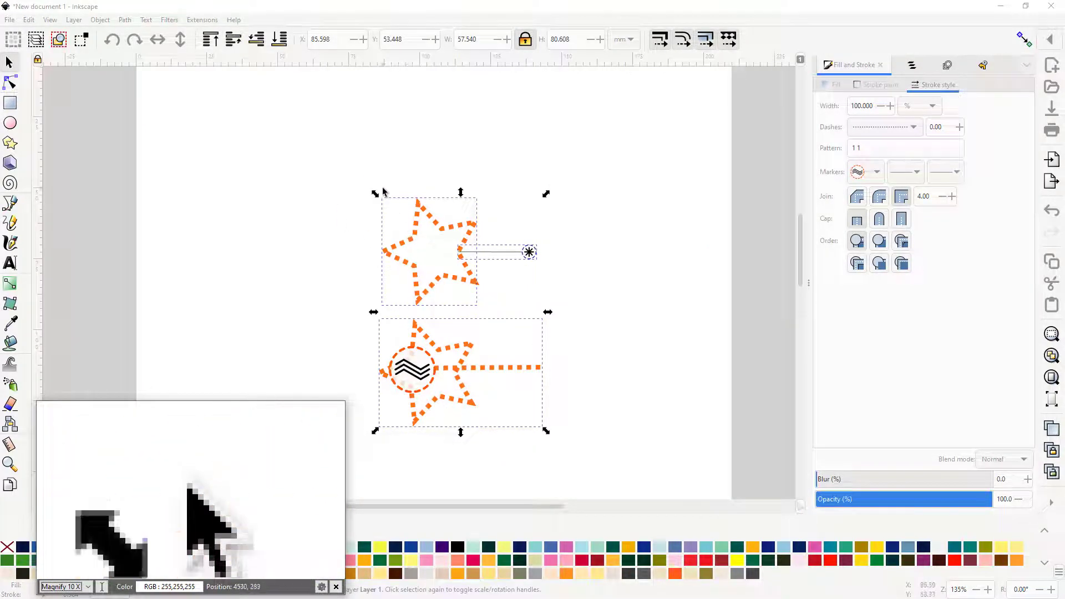
drag(340, 165, 416, 172)
drag(603, 274, 608, 316)
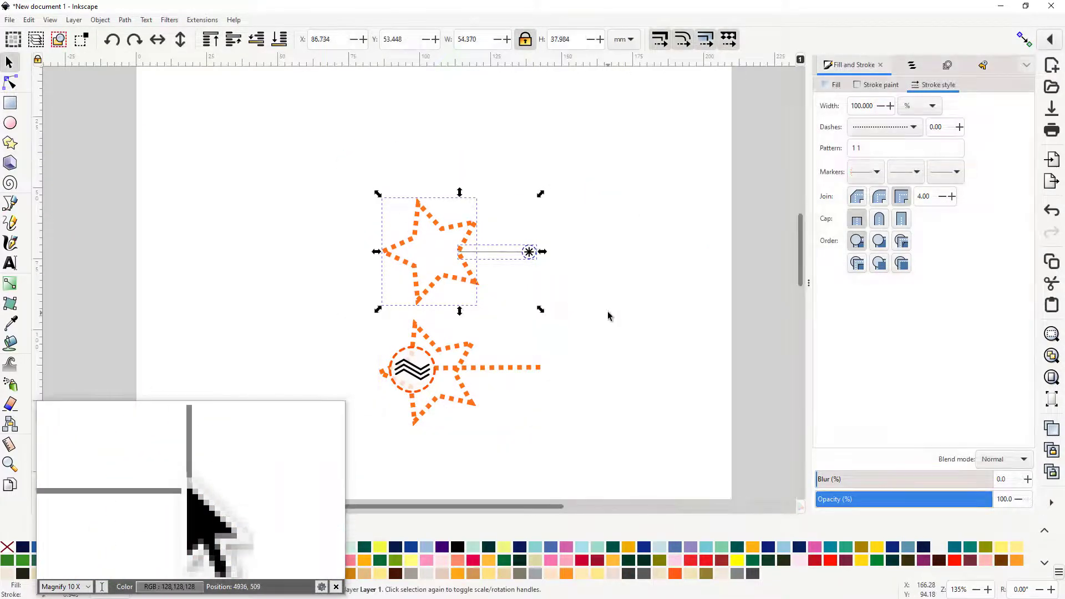
drag(327, 153, 328, 154)
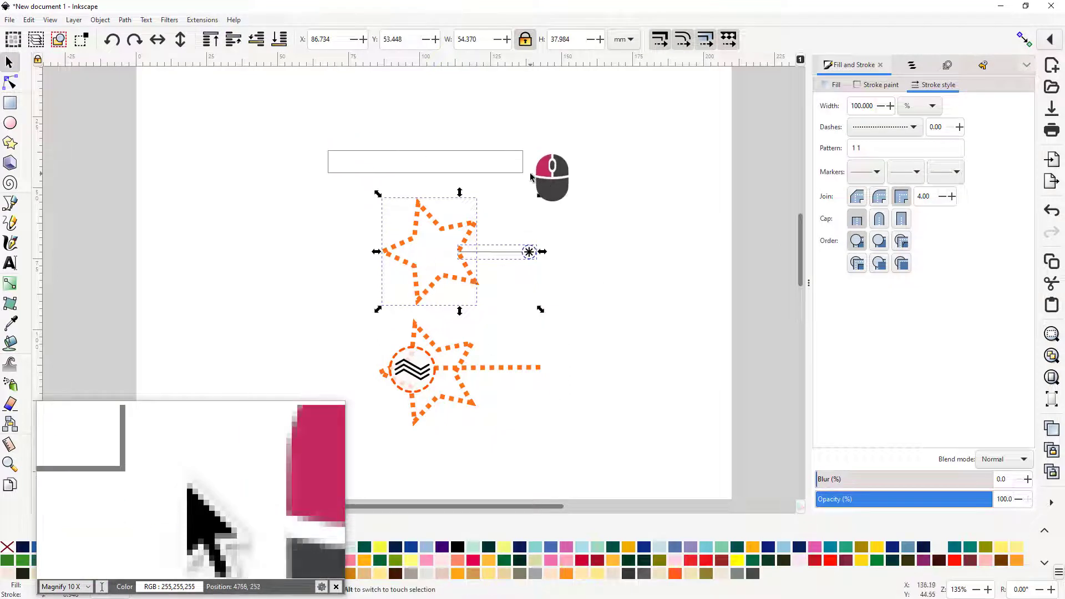
drag(548, 184, 602, 444)
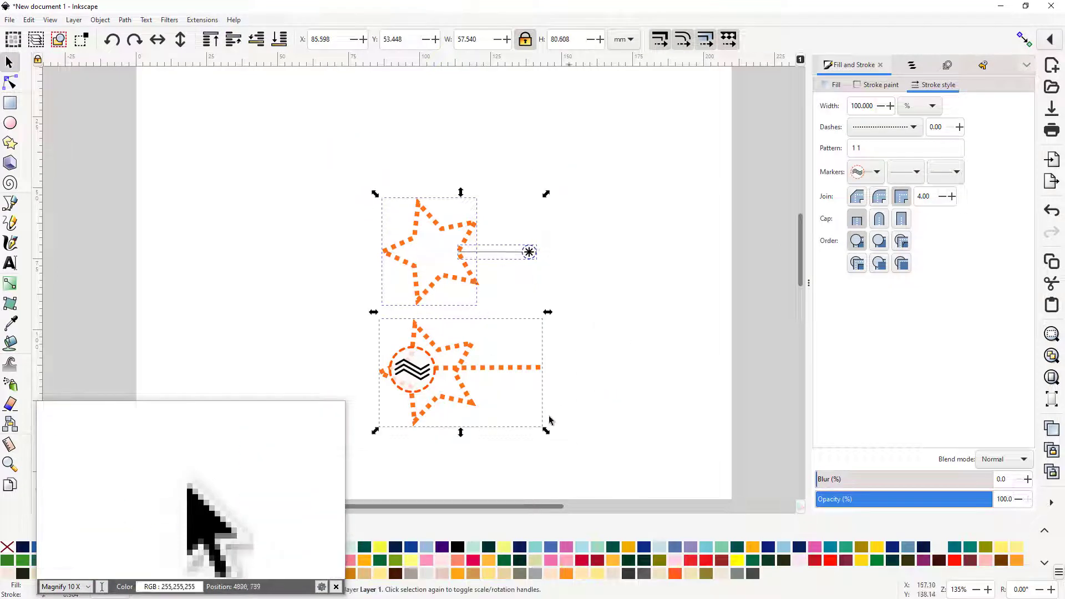
right_click(475, 371)
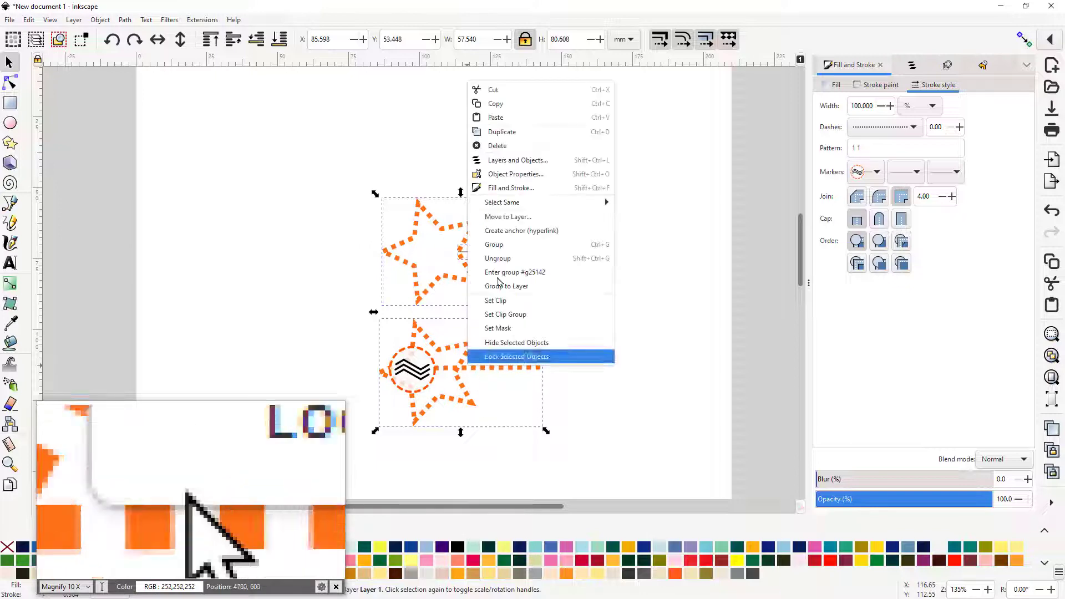
click(515, 148)
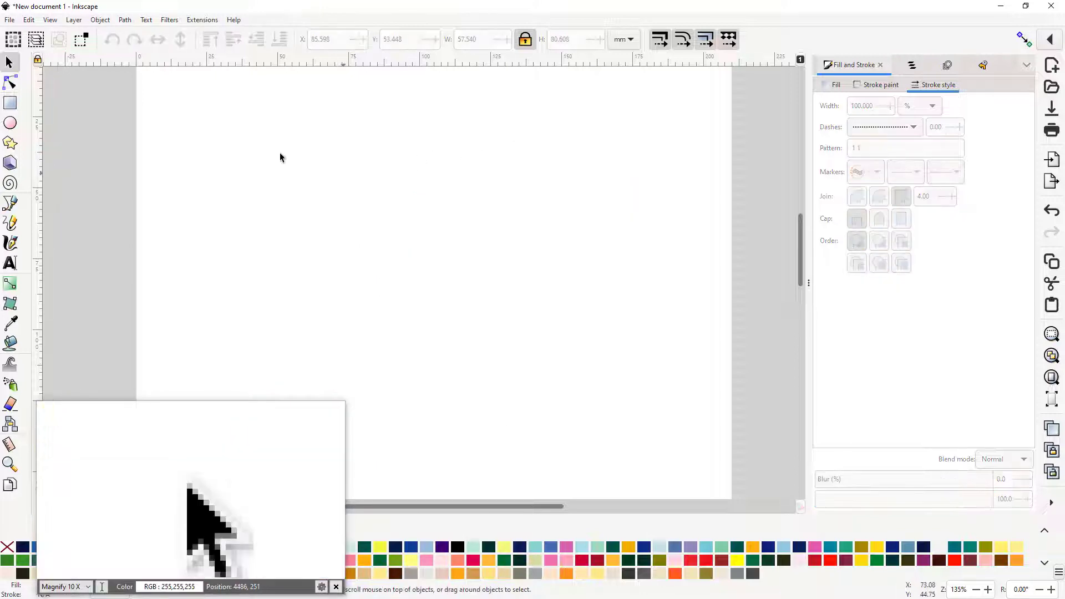
Step: Draw a five-cornered star about 72 mm wide and move it fully onto the upper-left area of the page
click(10, 143)
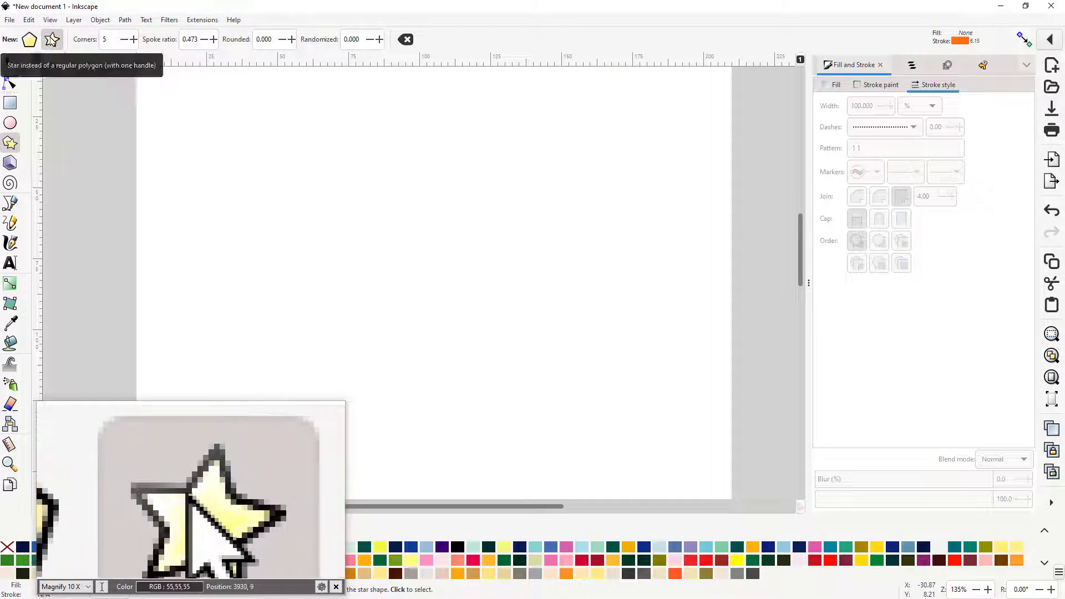
drag(260, 111, 332, 182)
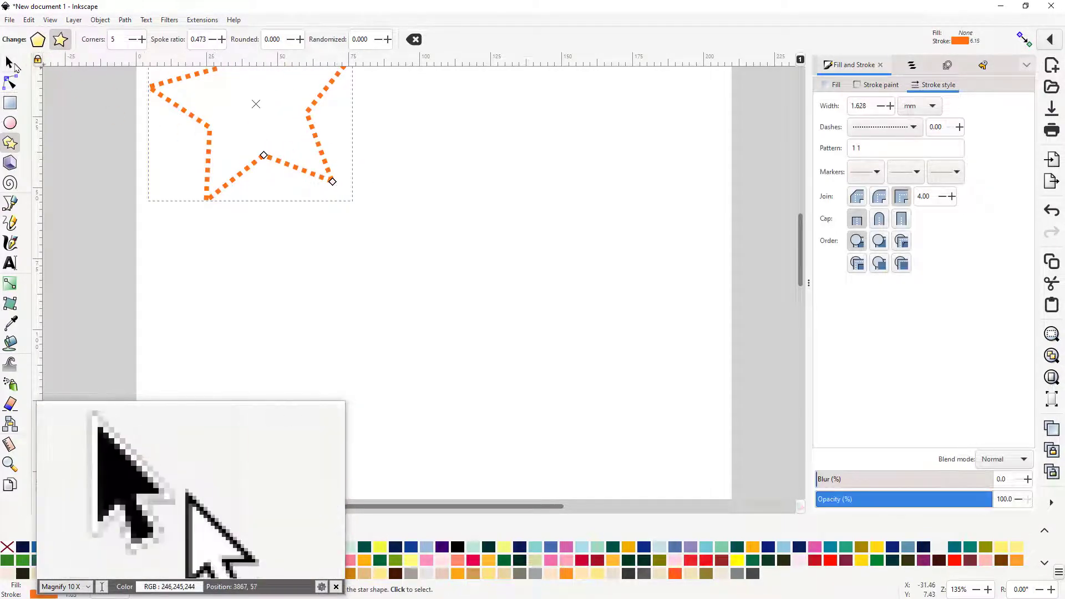
click(11, 63)
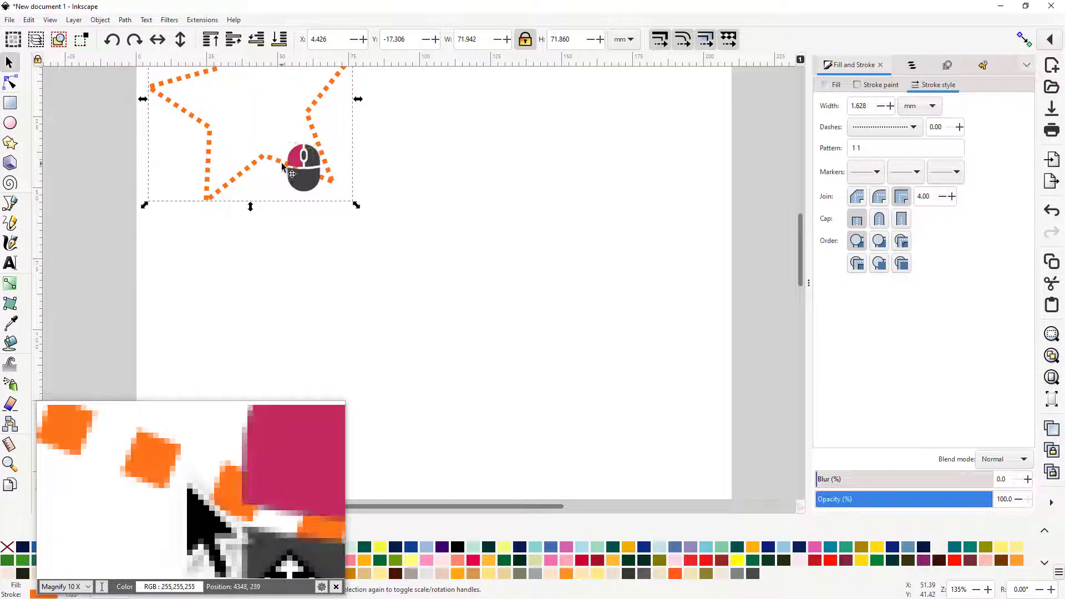
drag(281, 162, 298, 271)
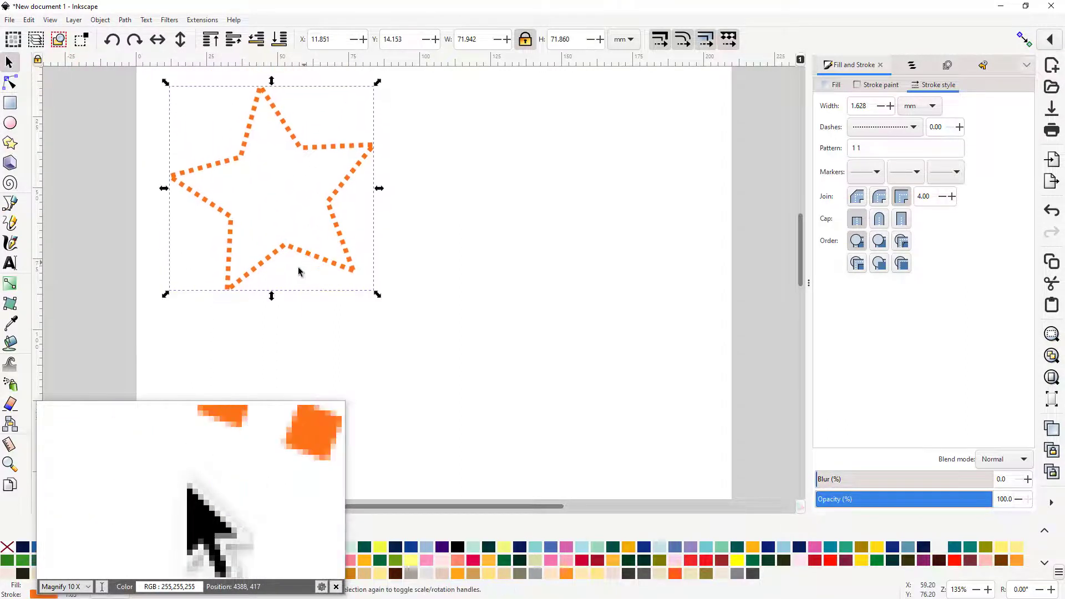
Step: Duplicate the star twice and arrange the copies beneath the original in a vertical column
right_click(300, 255)
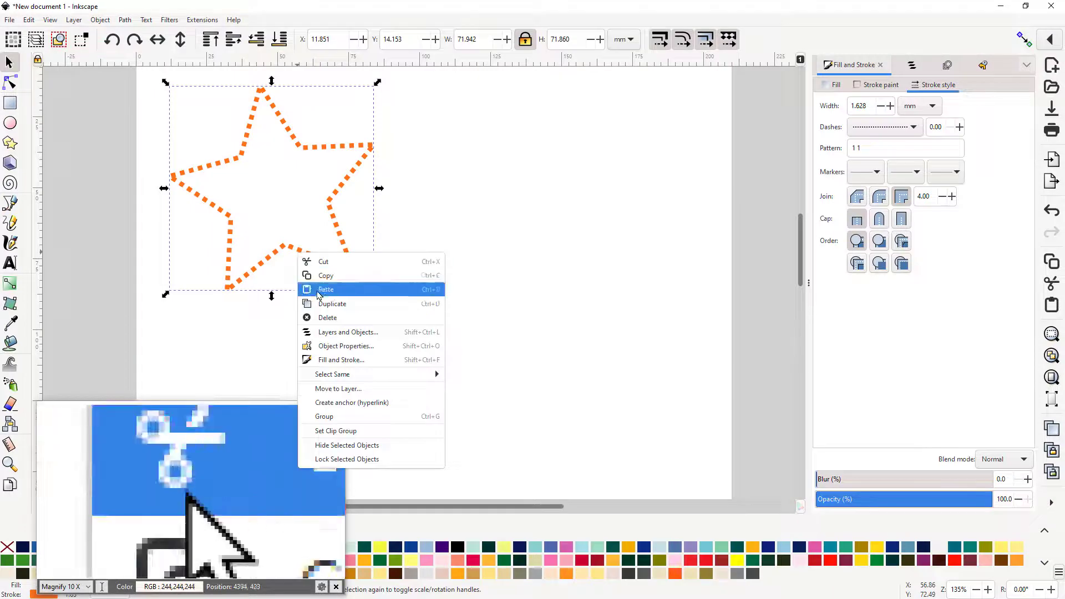
click(327, 304)
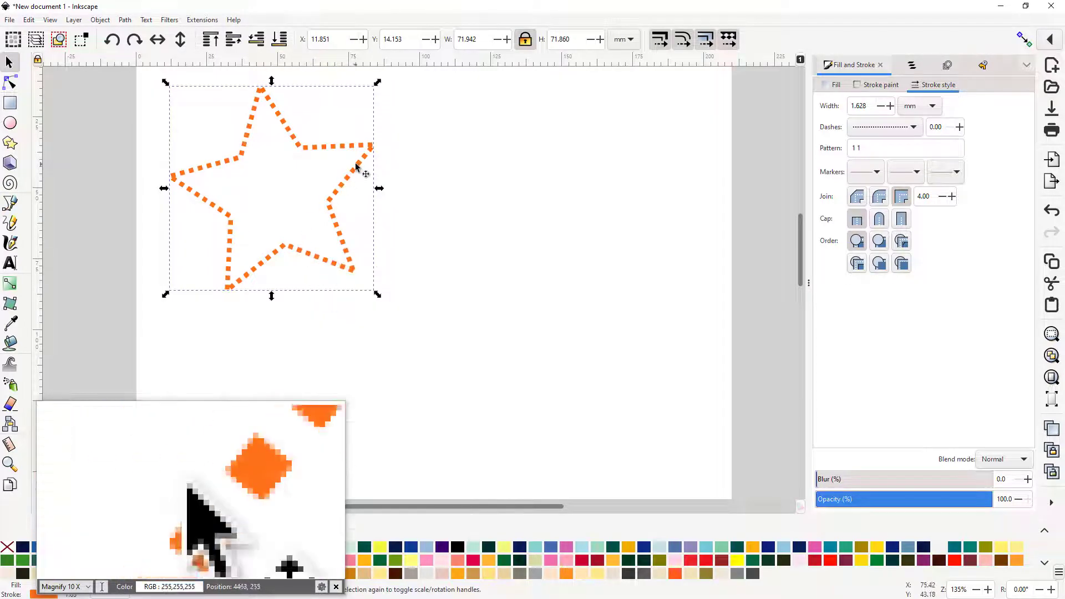
drag(350, 174, 360, 398)
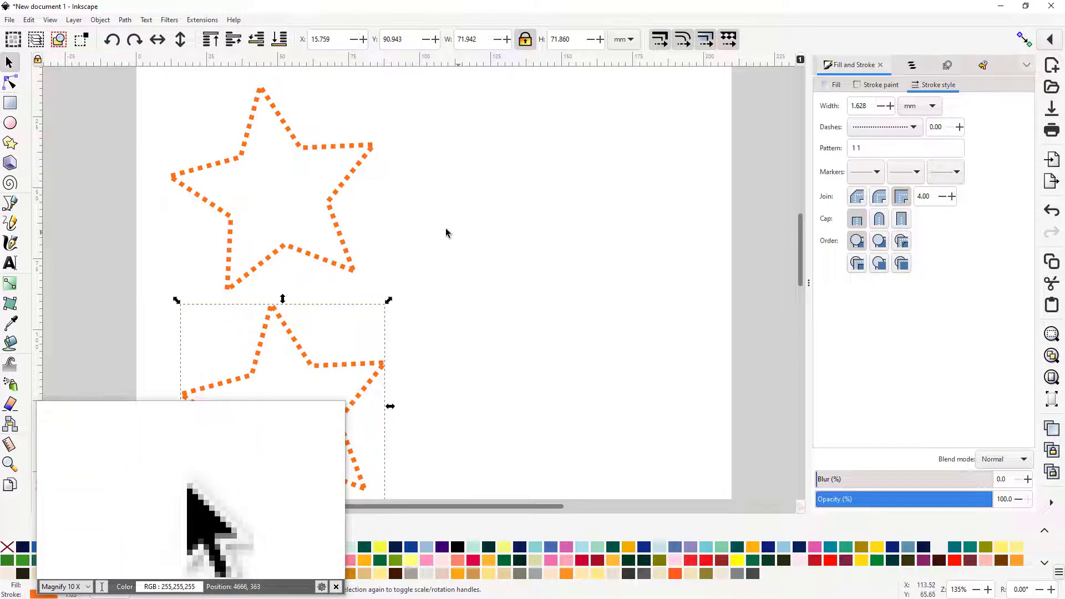
ctrl+scroll(430, 237, down, 2)
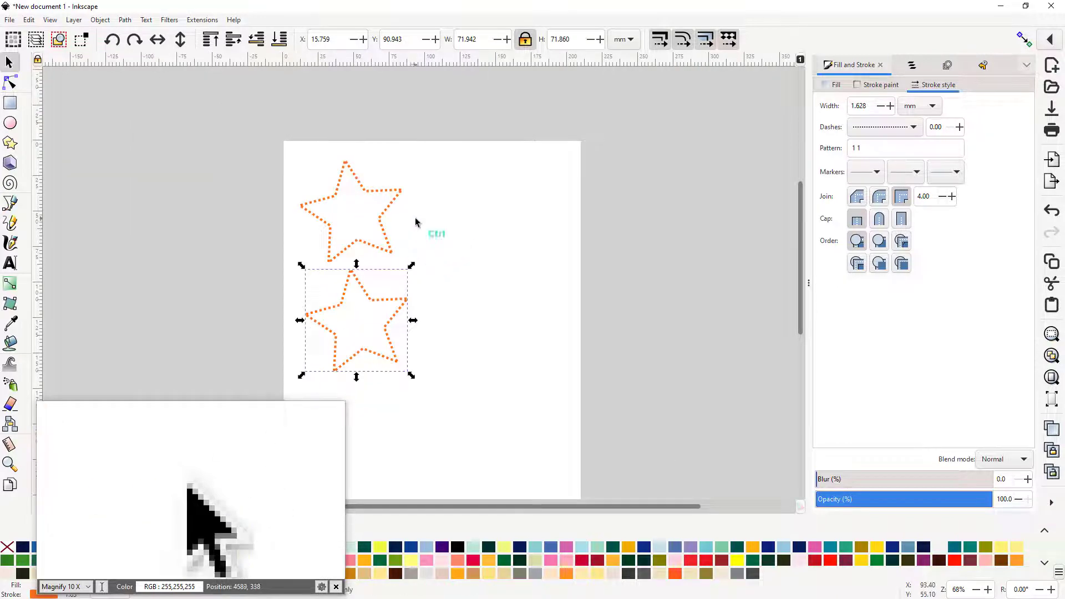
ctrl+scroll(418, 228, down, 2)
right_click(402, 281)
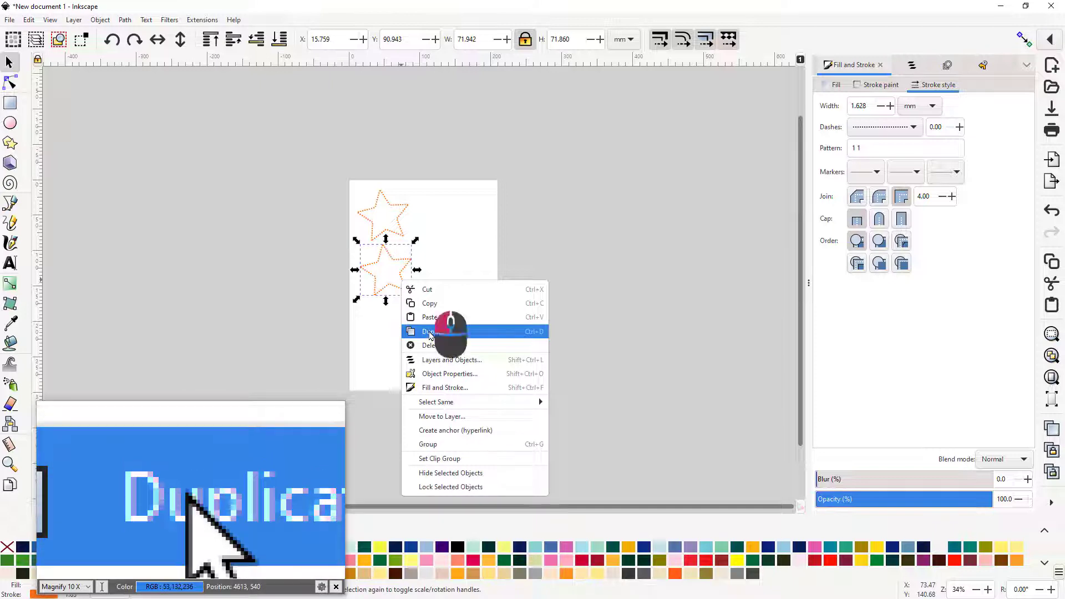
click(430, 335)
drag(403, 274, 404, 333)
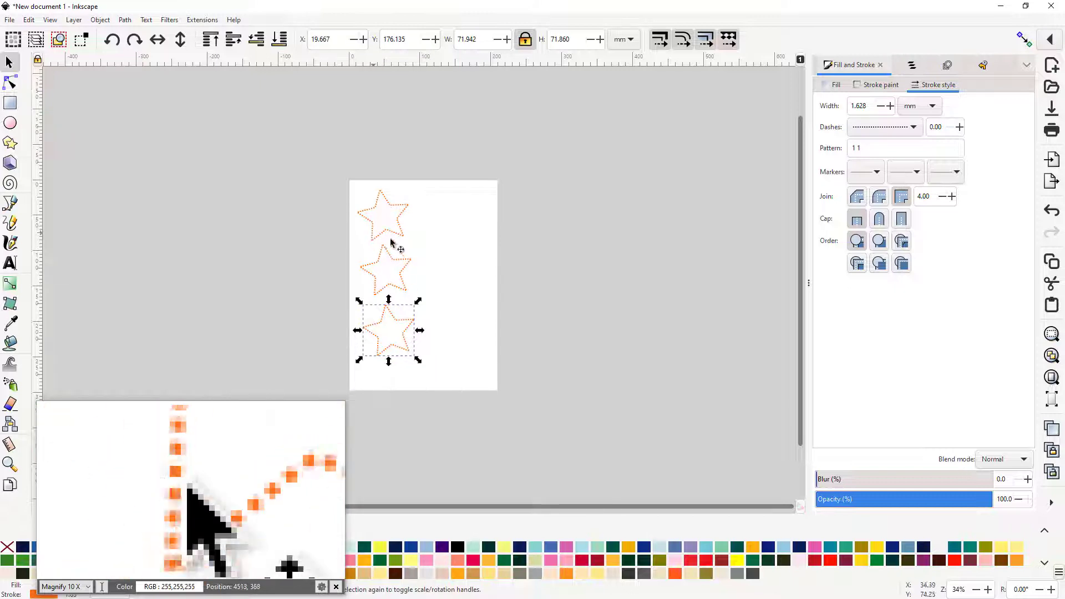
Step: Select all three stars, convert them to editable paths and deselect them
scroll(400, 258, up, 1)
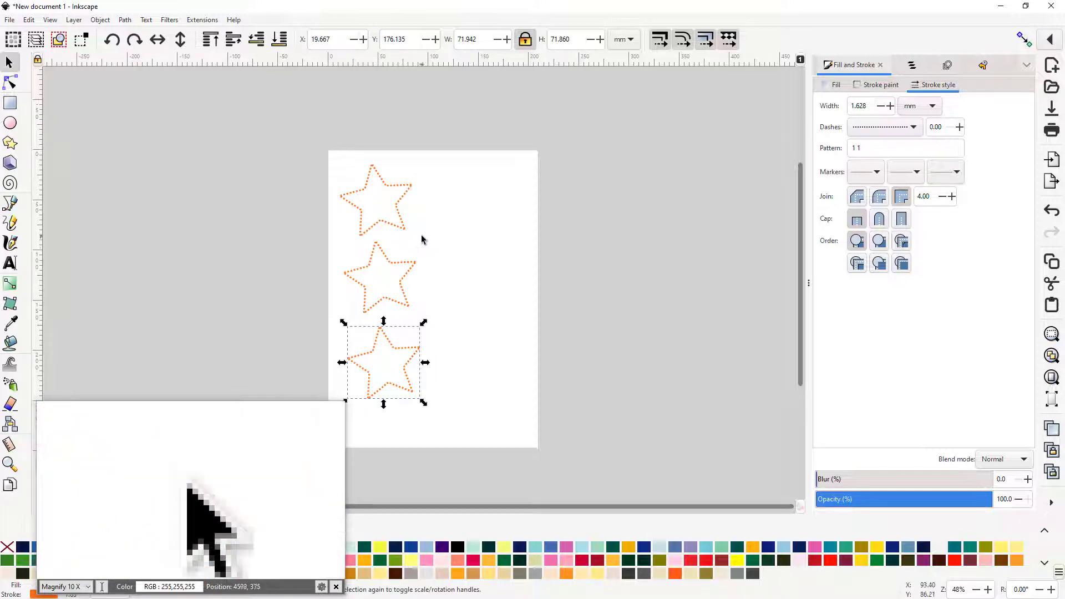
drag(423, 236, 459, 201)
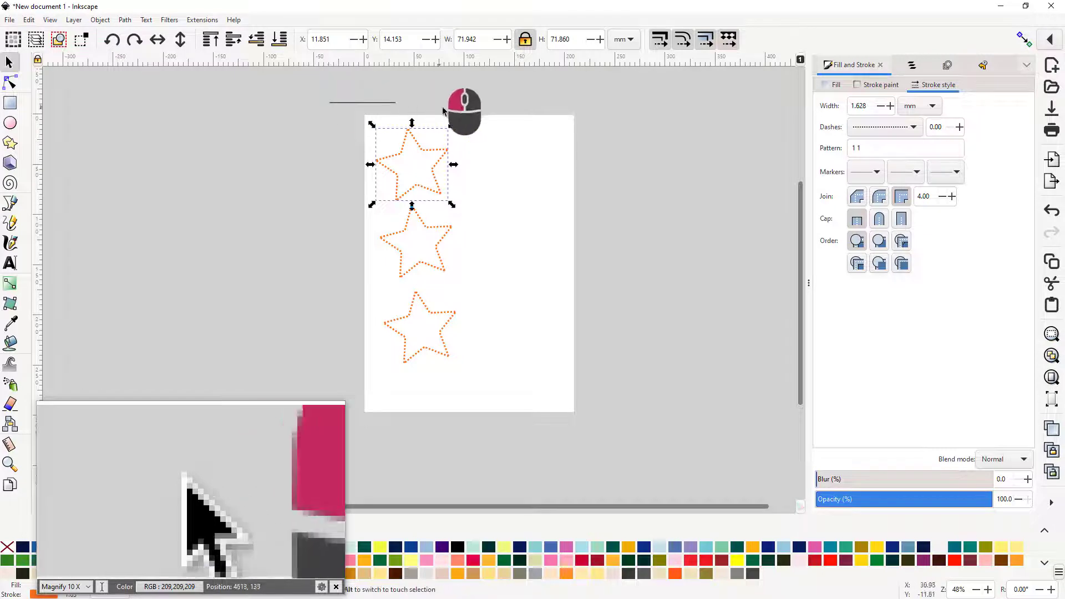
drag(443, 110, 521, 386)
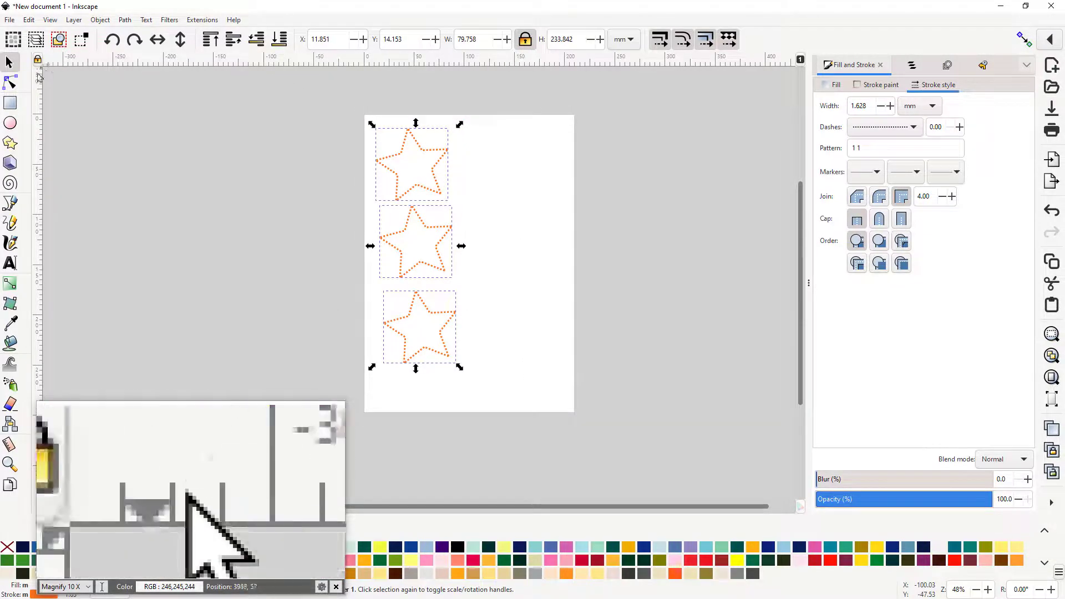
click(10, 82)
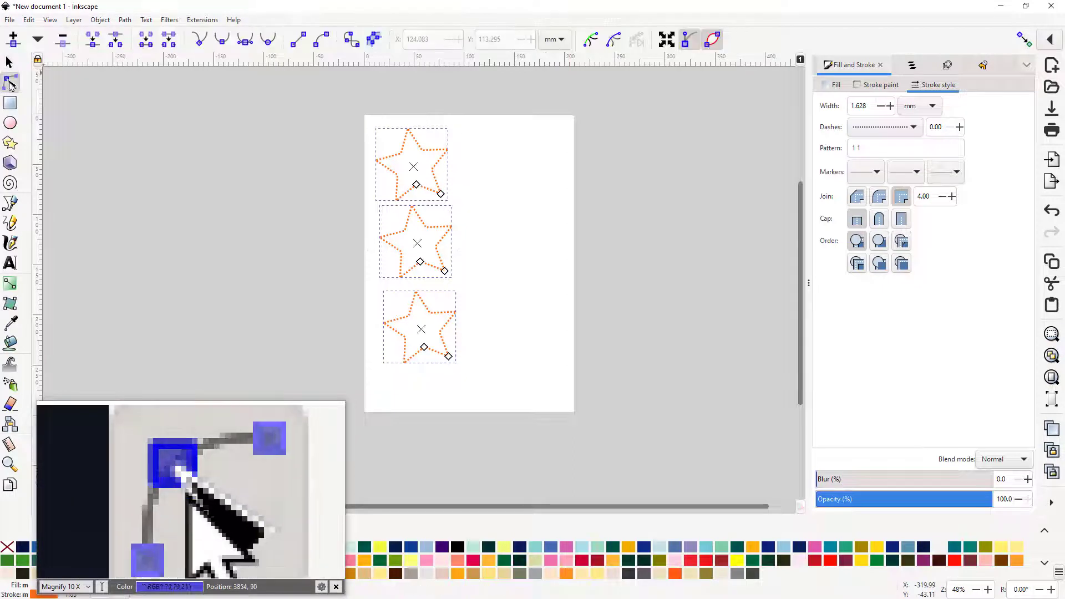
click(351, 40)
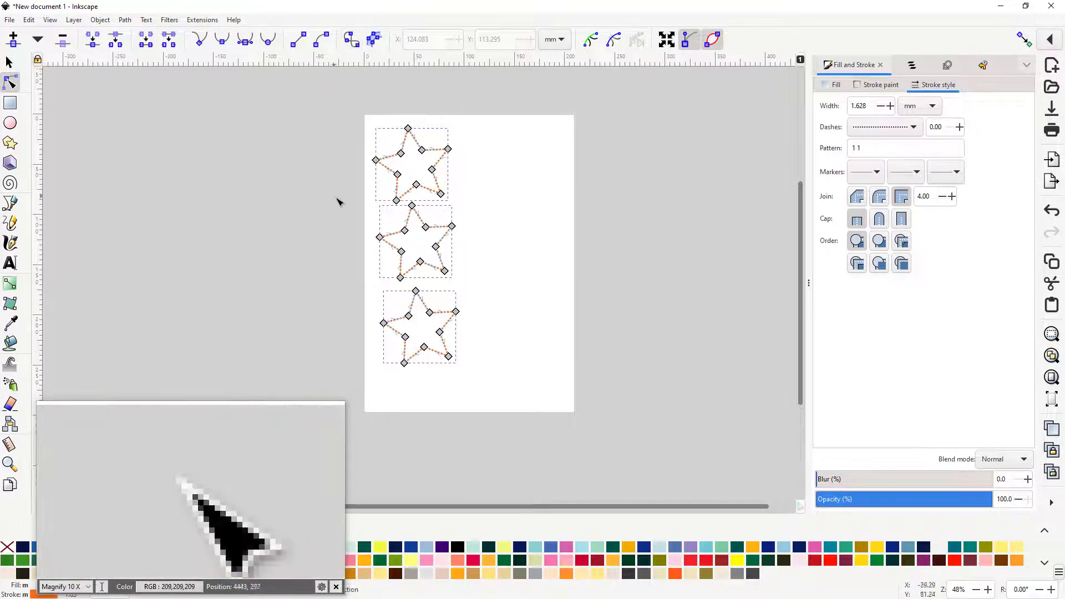
scroll(408, 334, up, 2)
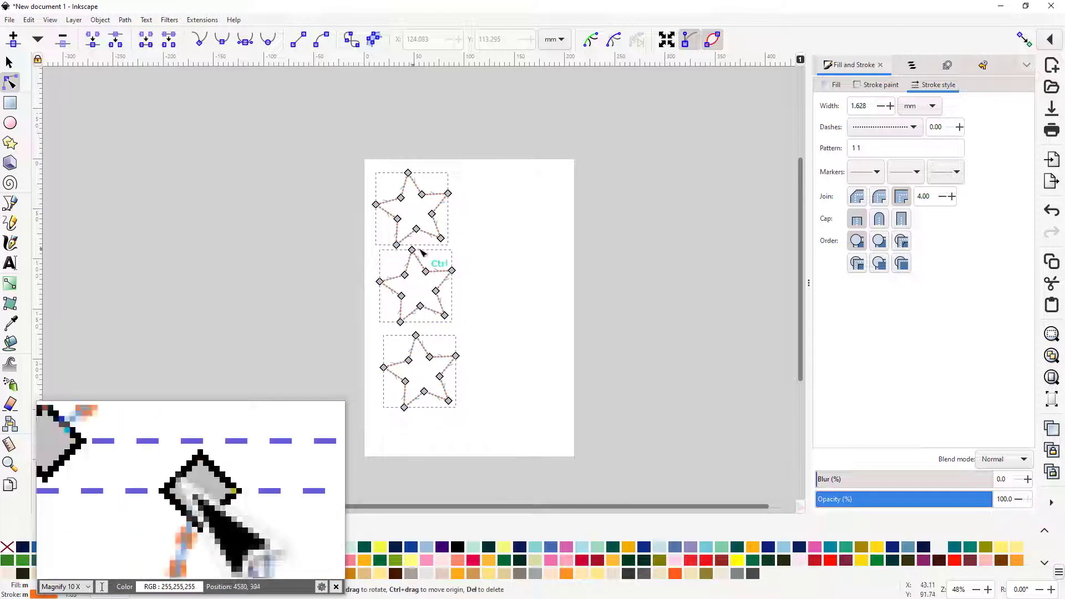
click(521, 245)
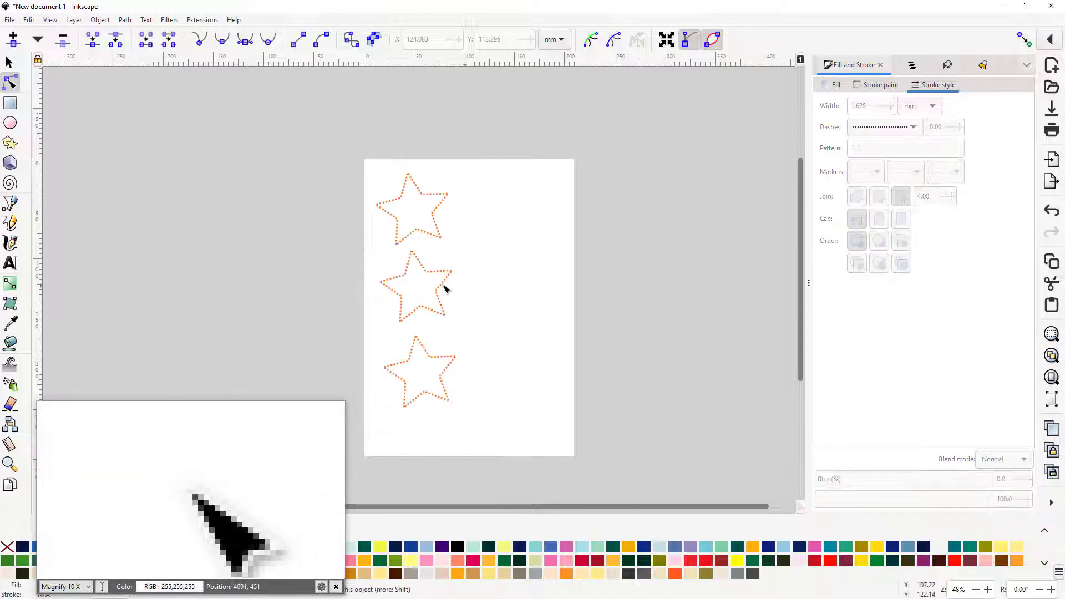
Step: Attach the Ink/Stitch "Ripple stitch target position" command to the middle star
ctrl+scroll(399, 296, up, 2)
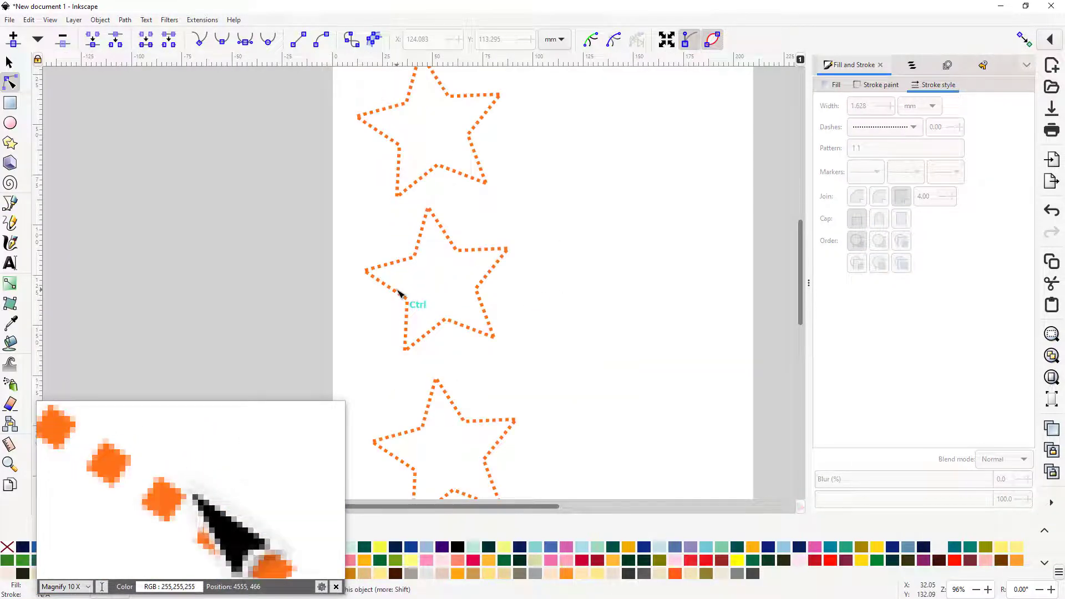
ctrl+scroll(398, 289, down, 1)
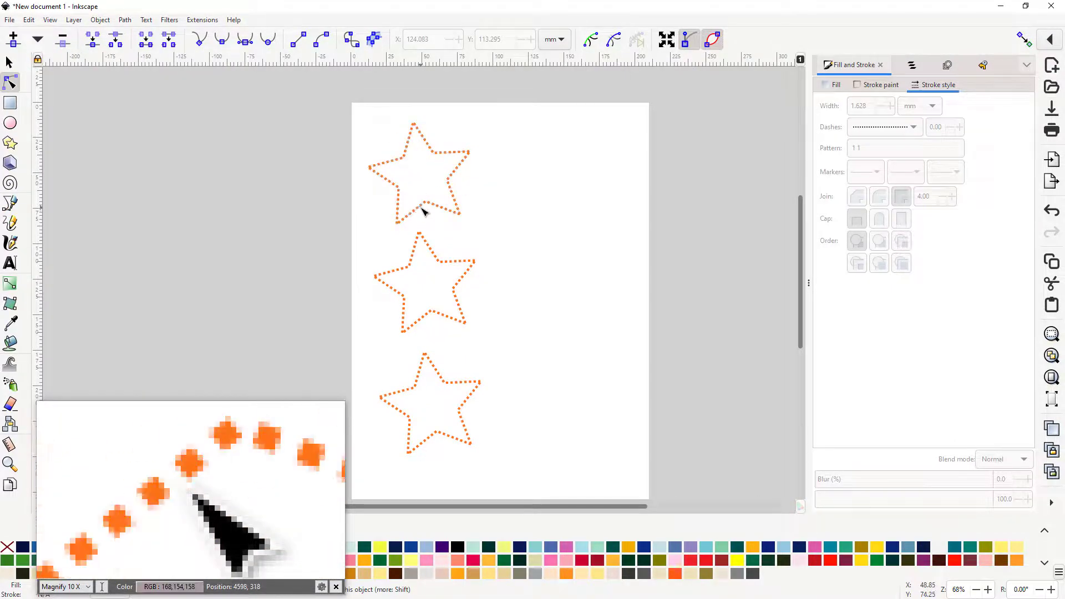
click(438, 261)
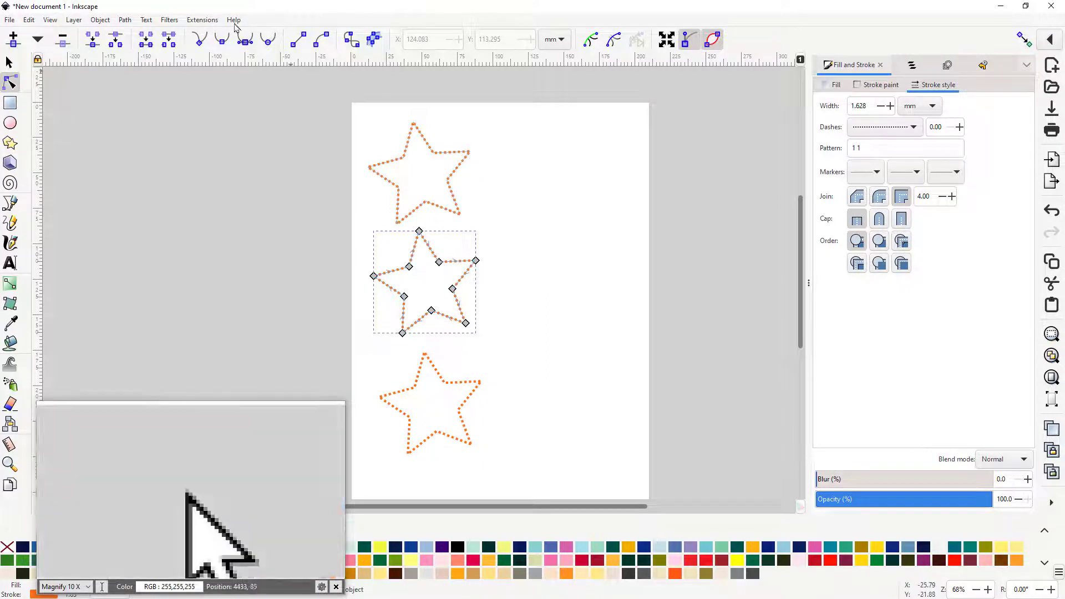
click(200, 21)
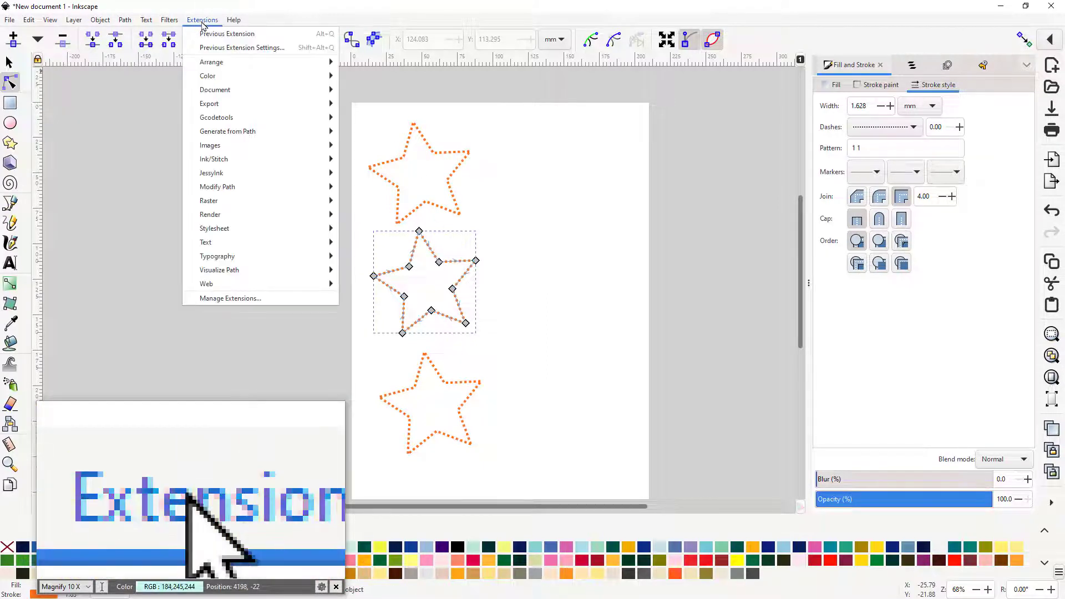
mouse_move(240, 160)
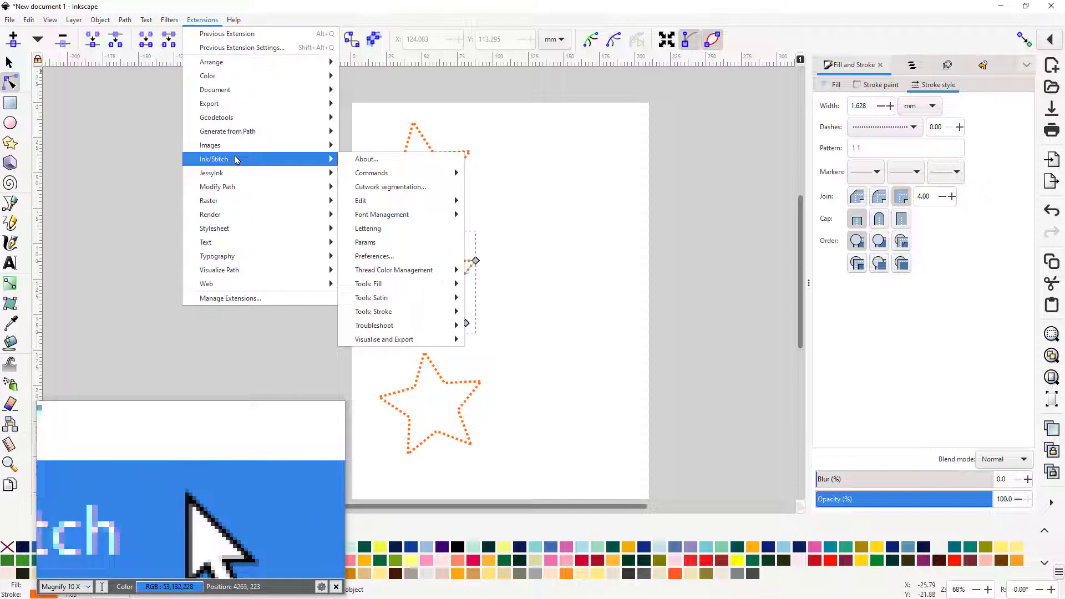
mouse_move(381, 175)
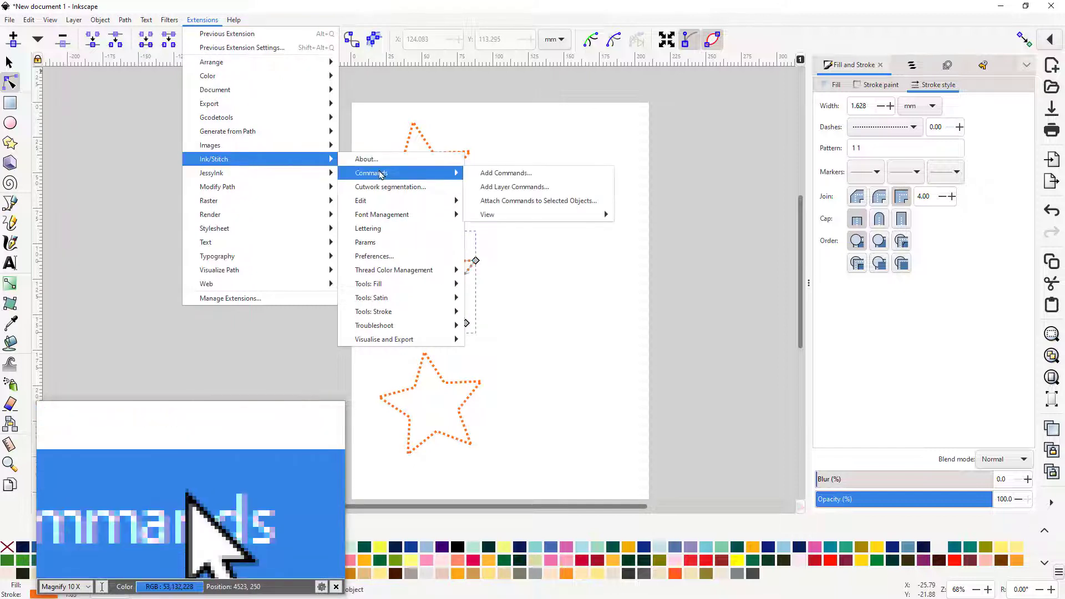
click(516, 206)
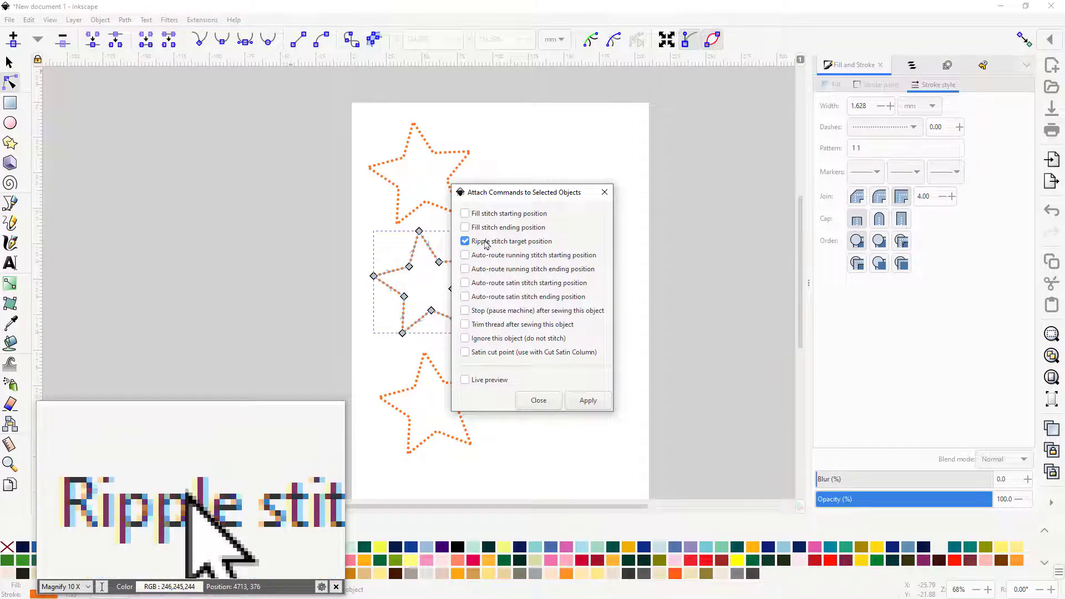
click(589, 402)
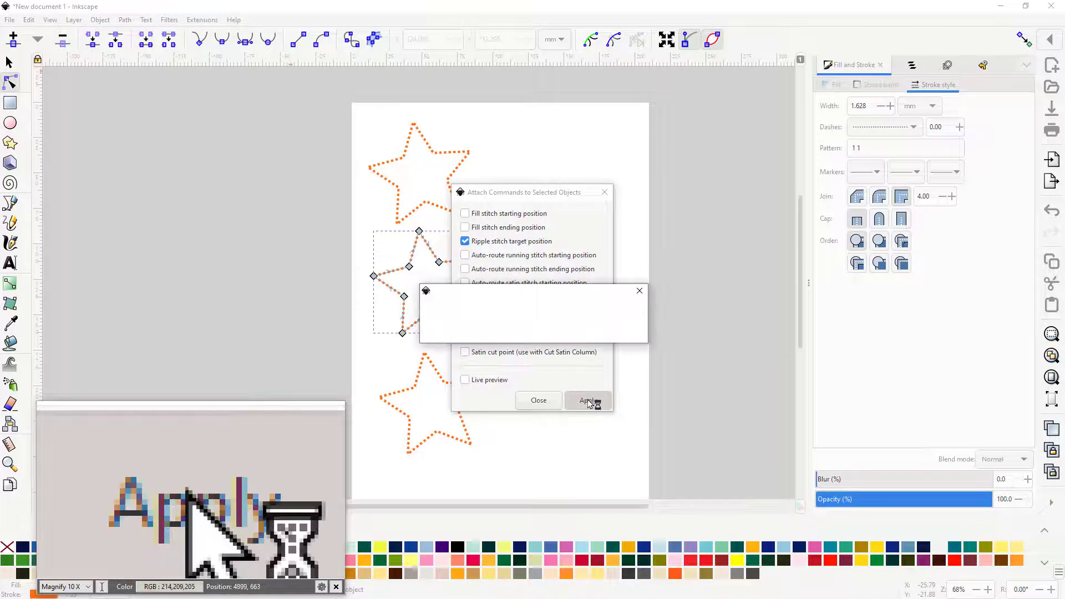
click(539, 402)
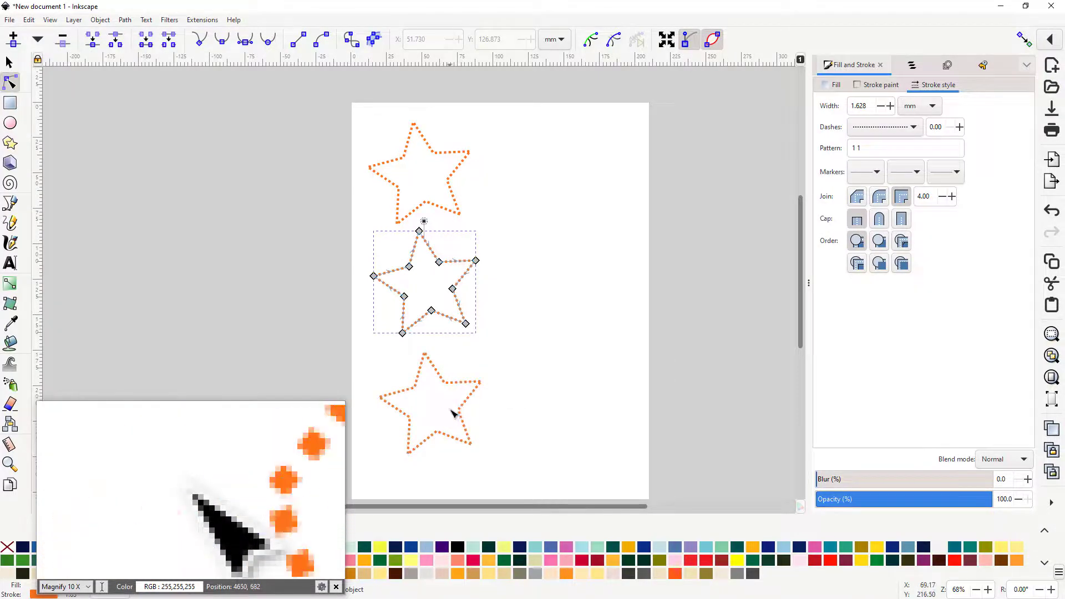
Step: Draw a straight horizontal line from inside the bottom star out past its right-hand inner corner
click(464, 420)
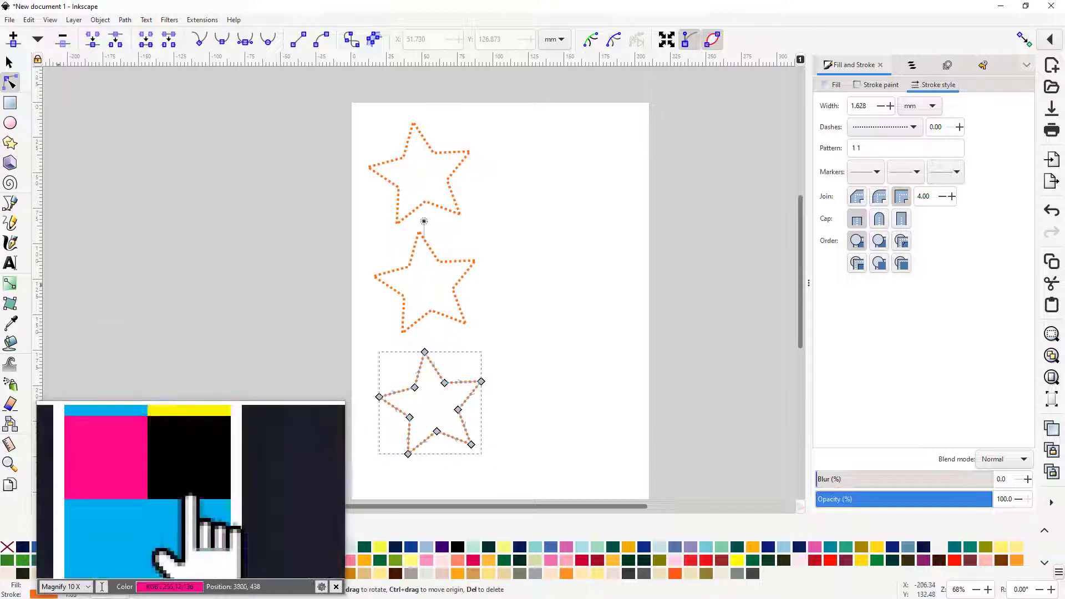
click(10, 204)
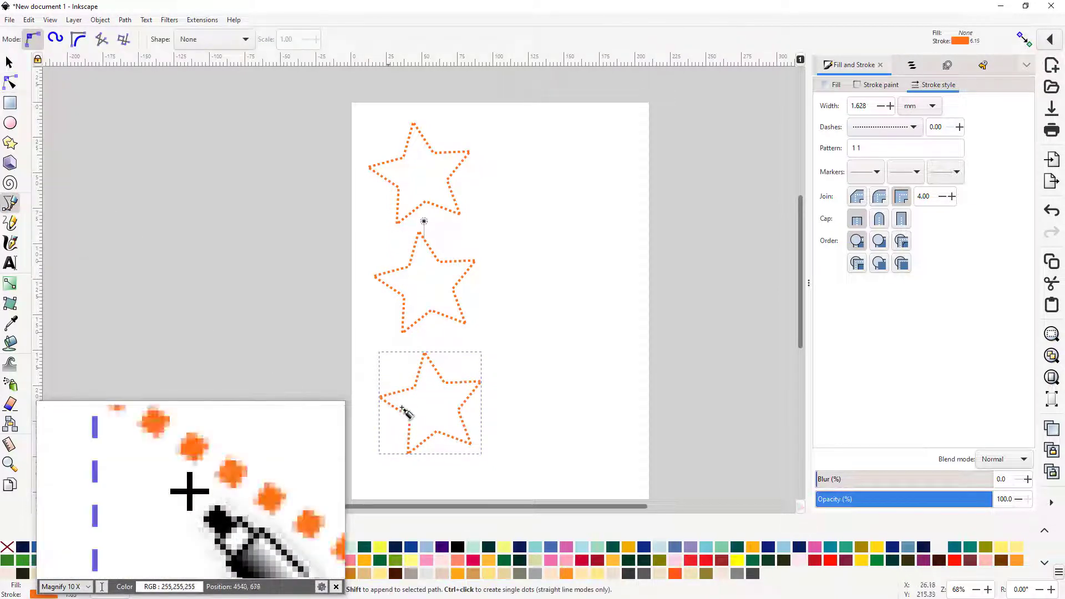
click(441, 408)
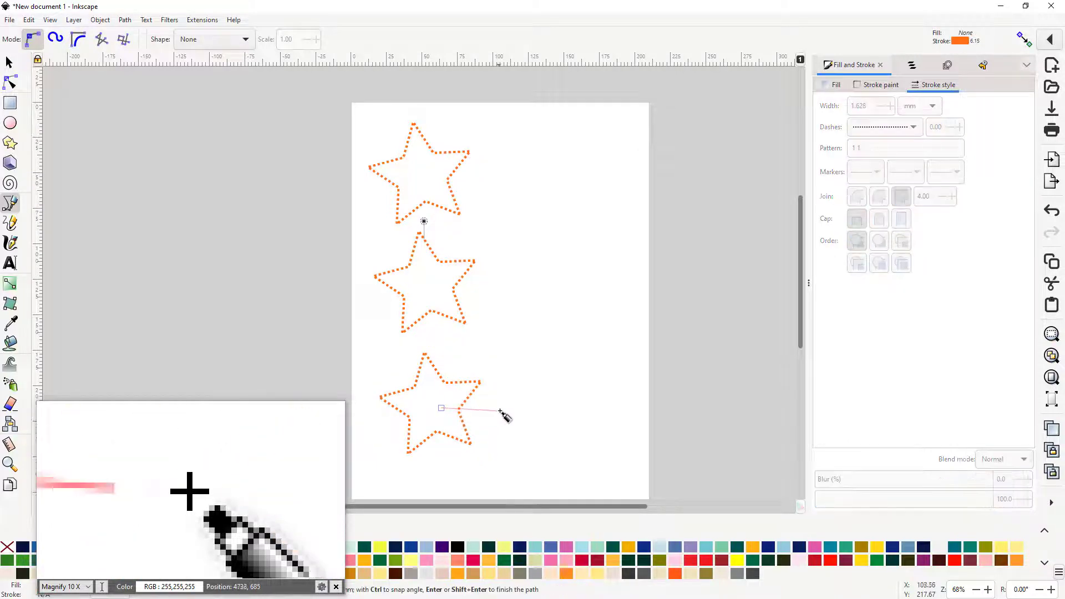
double_click(507, 409)
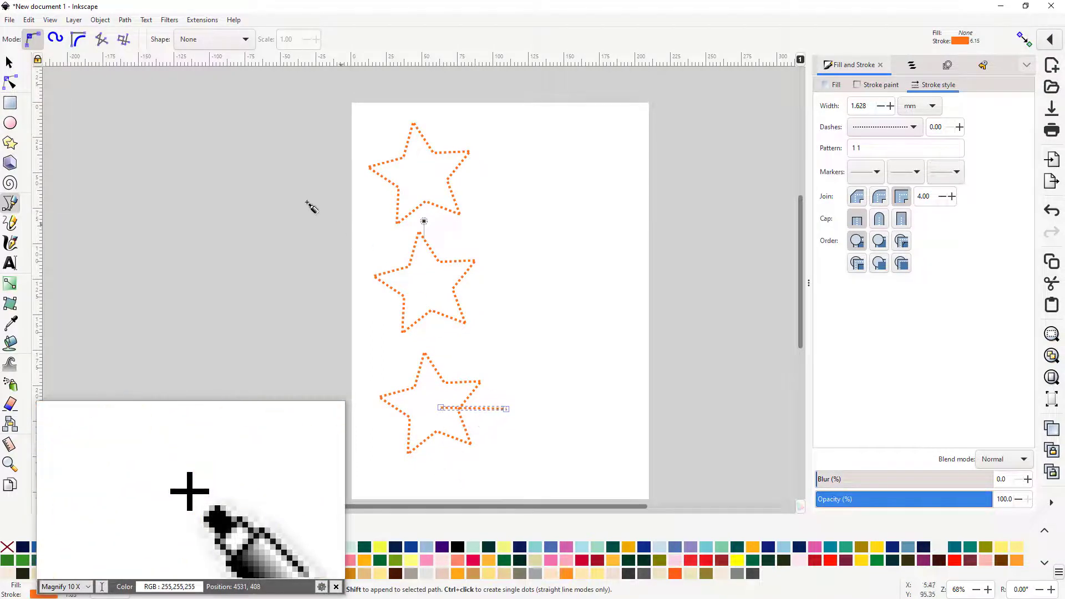
Step: Convert the line across the bottom star into an Ink/Stitch guide line
click(203, 21)
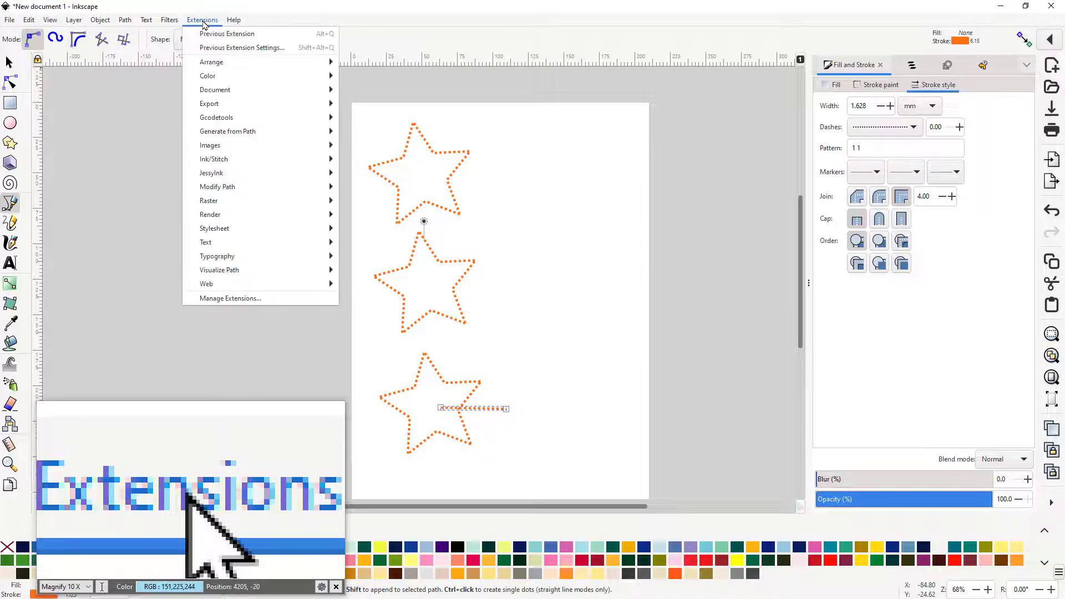
mouse_move(314, 159)
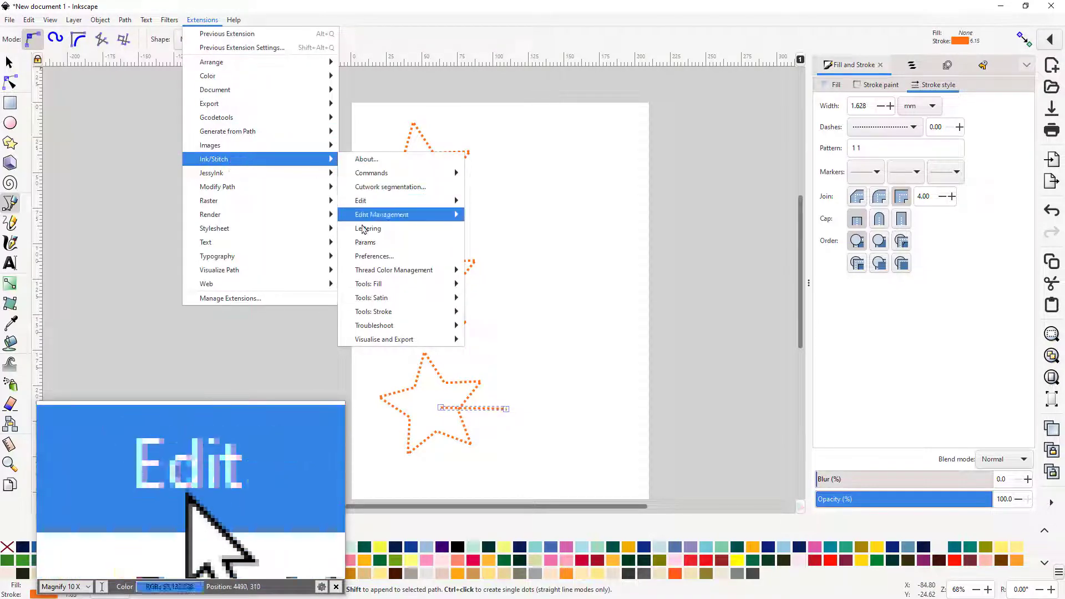
mouse_move(438, 201)
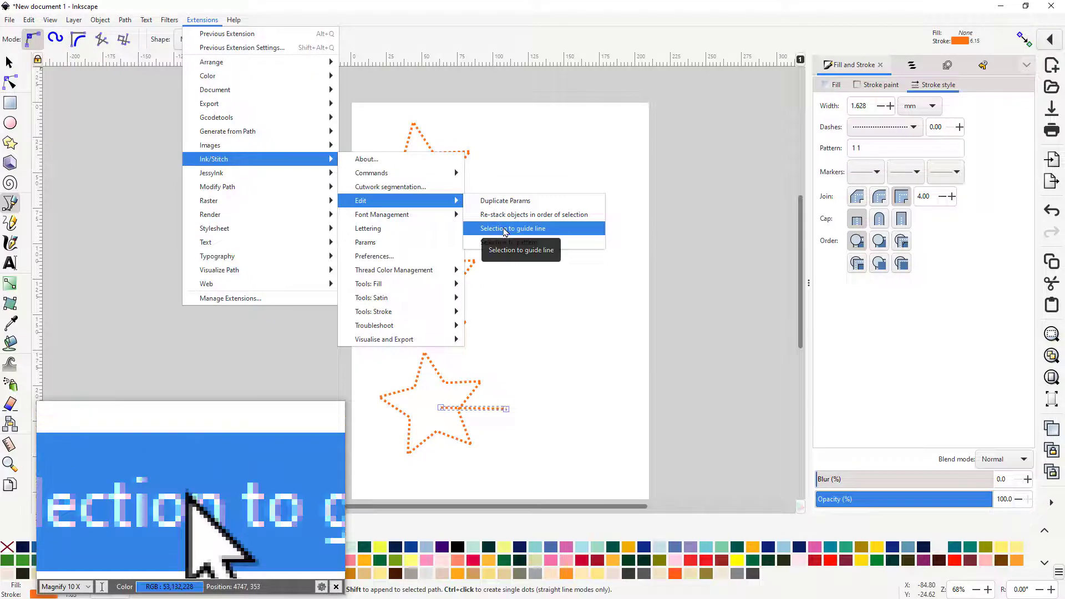
click(505, 230)
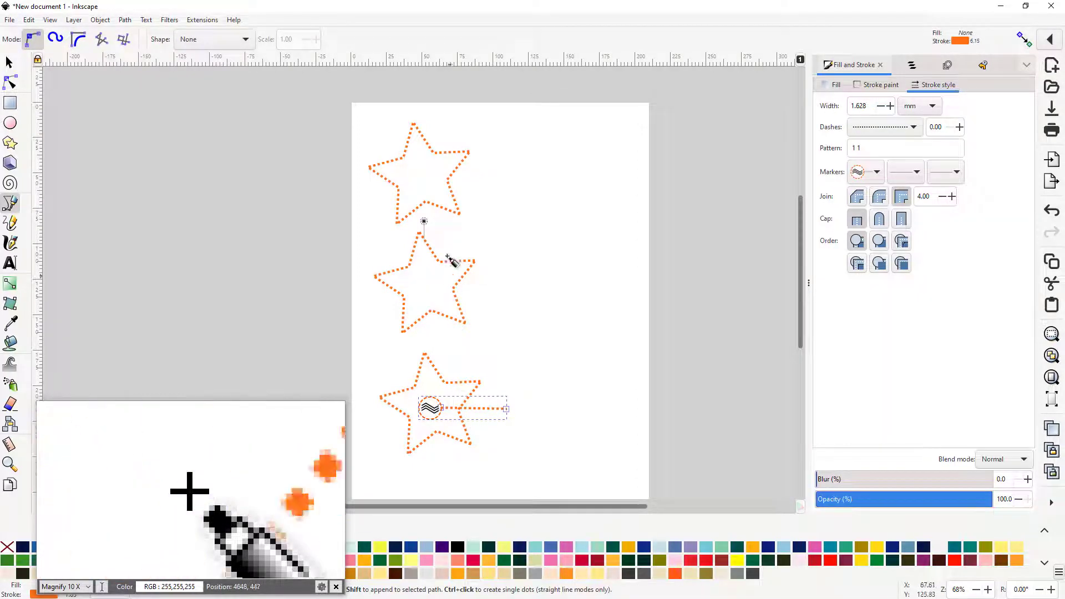
Step: Move the ripple target position symbol from above the middle star to a spot inside it
ctrl+scroll(411, 227, up, 1)
ctrl+scroll(417, 280, up, 4)
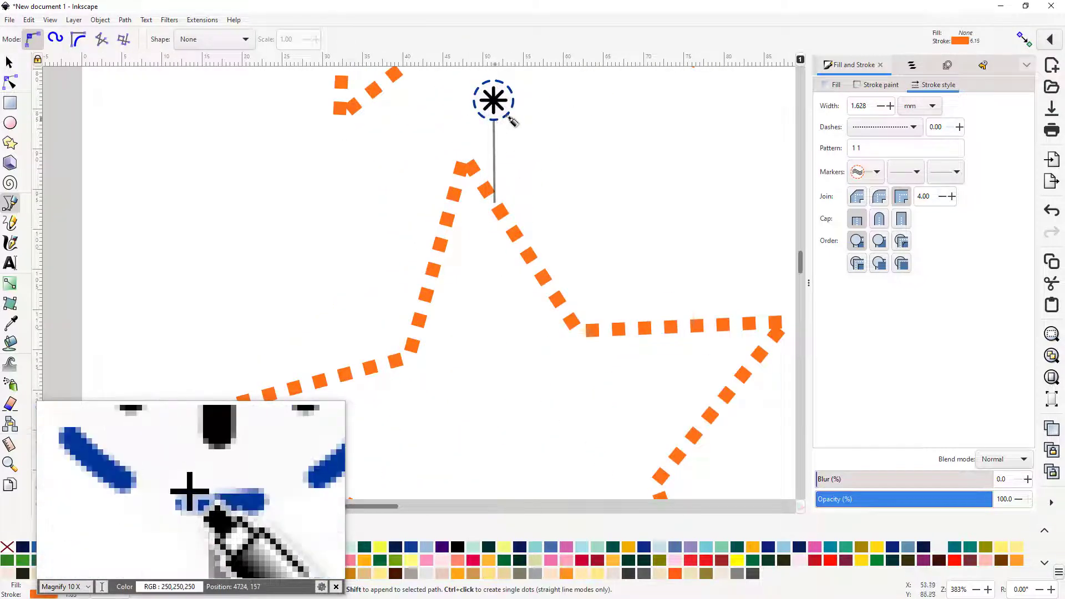
ctrl+scroll(481, 214, down, 2)
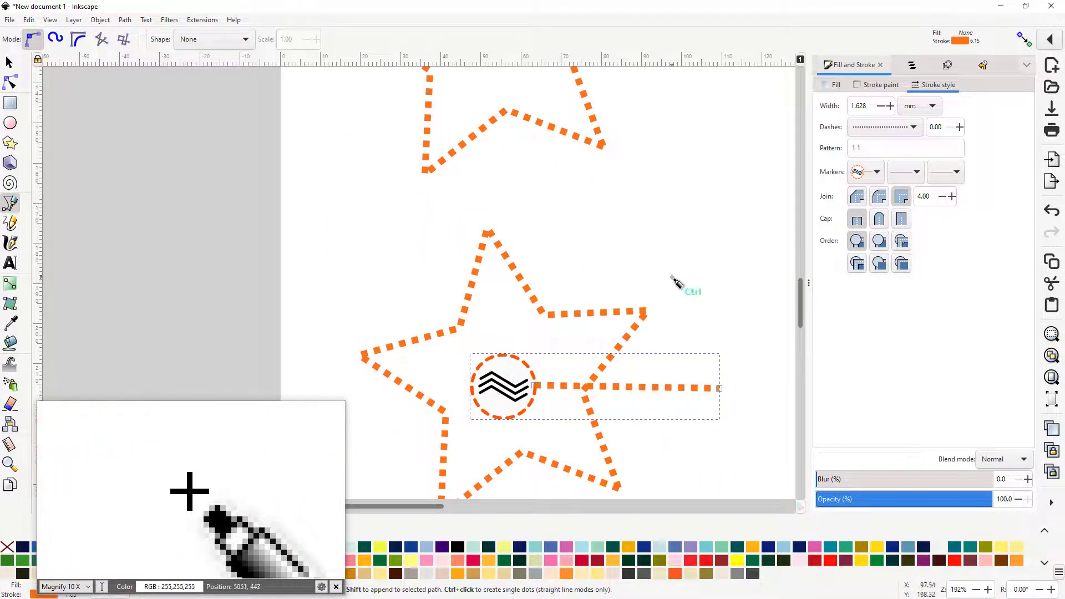
scroll(676, 284, down, 2)
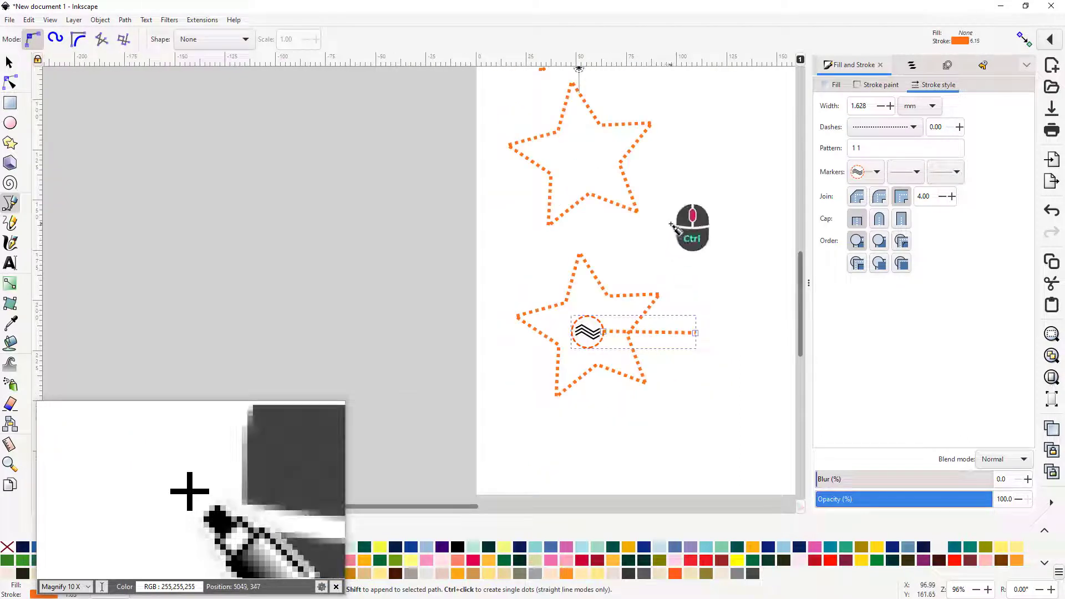
drag(671, 224, 647, 267)
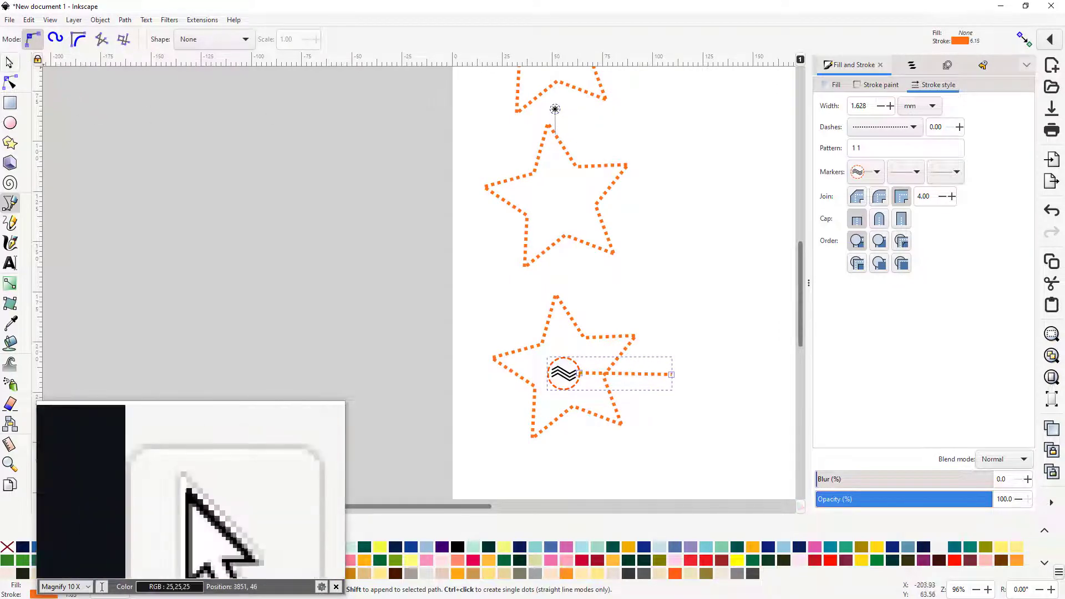
click(9, 62)
drag(555, 109, 588, 135)
drag(654, 148, 586, 222)
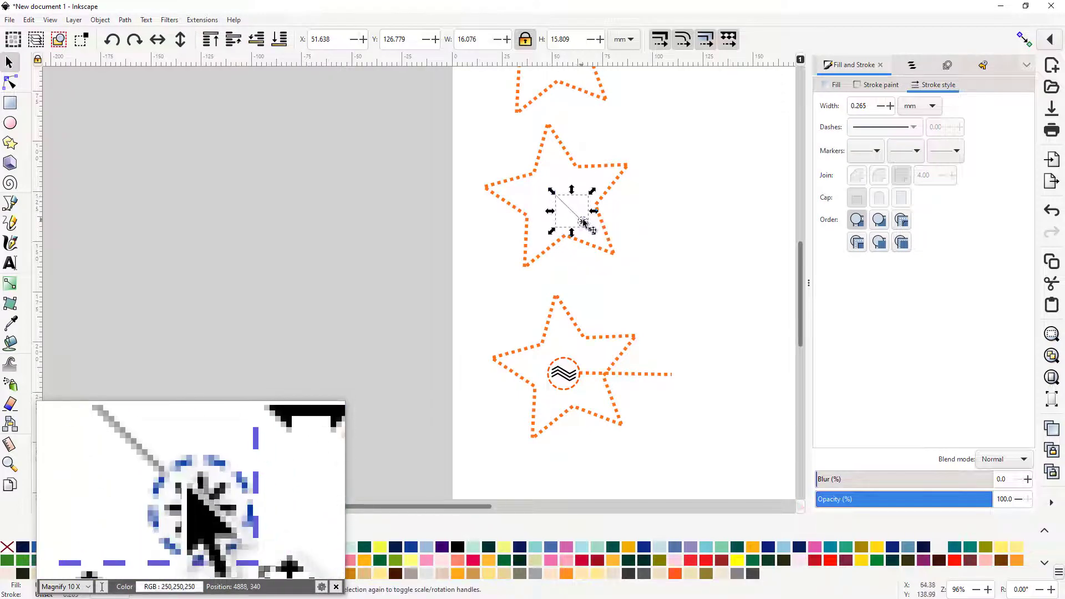
Step: Move the ripple target position symbol outside the middle star, to the right of its inner corner
click(583, 219)
drag(582, 220, 642, 202)
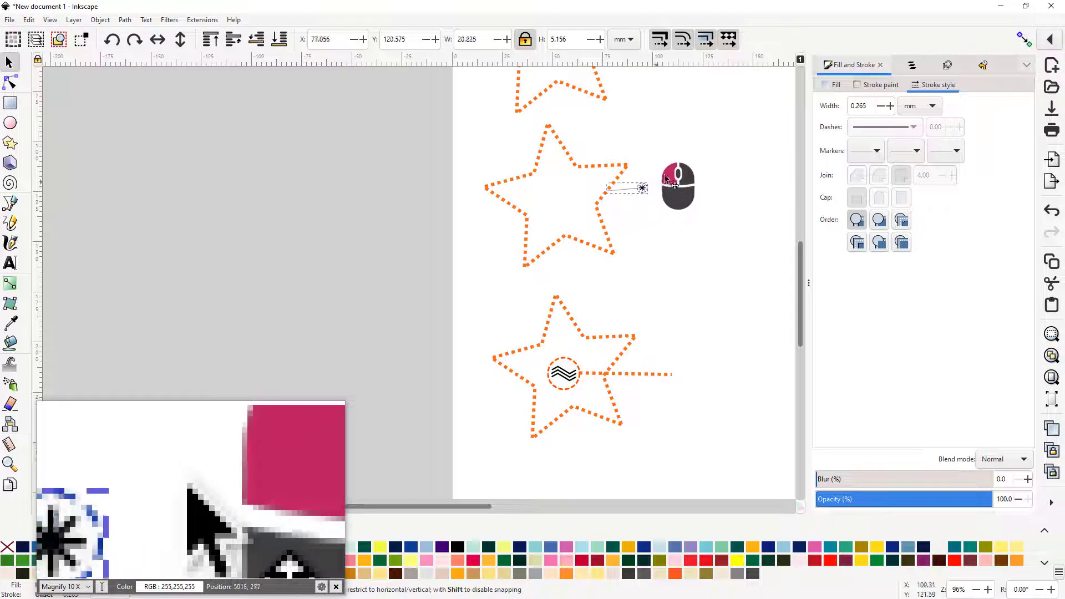
drag(675, 146, 667, 196)
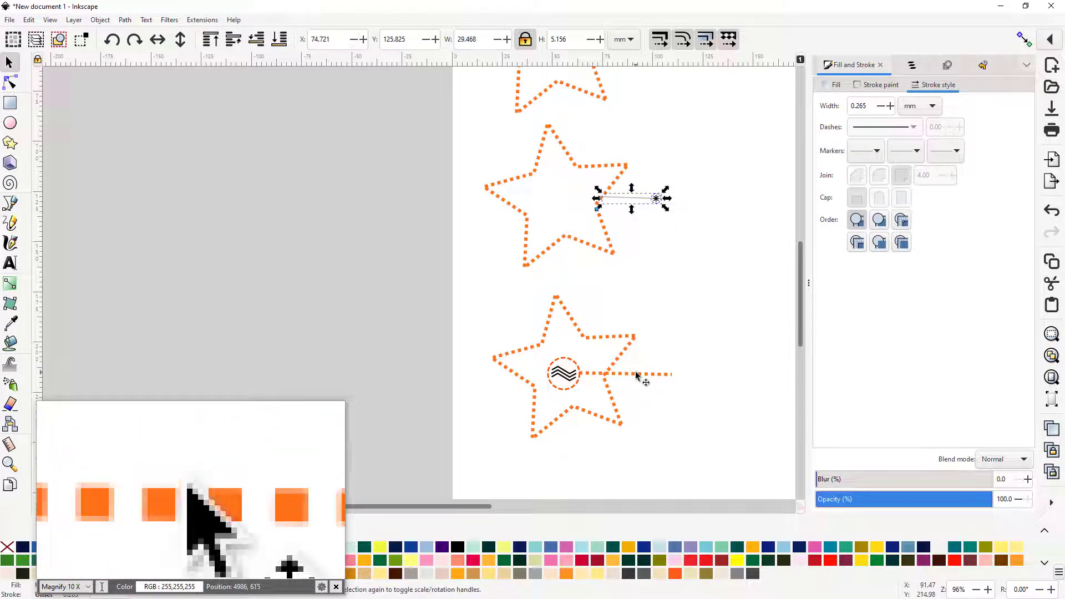
click(637, 375)
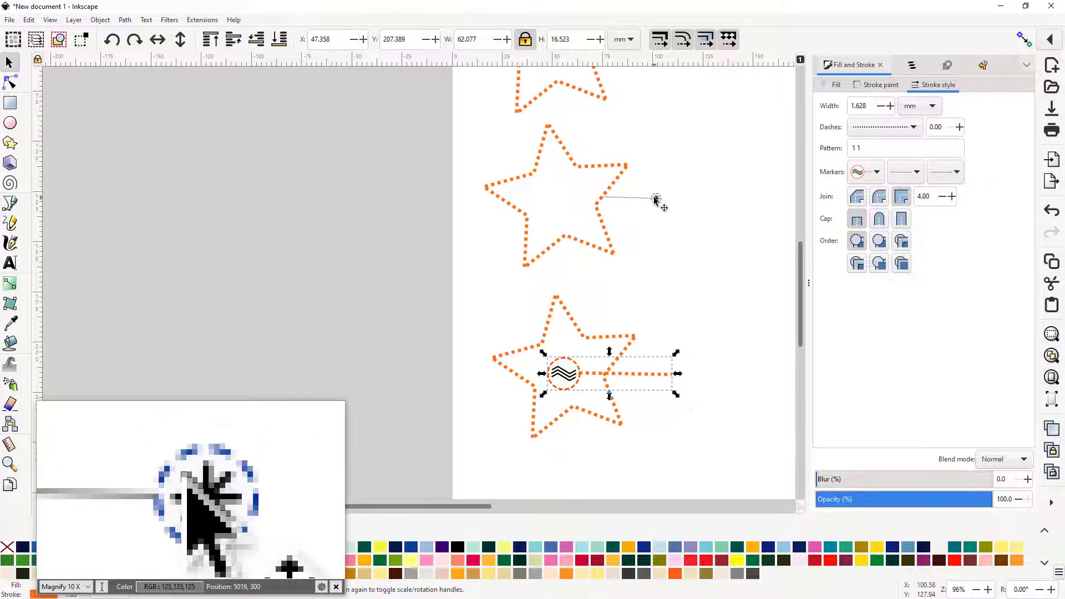
mouse_move(656, 201)
mouse_down()
mouse_move(648, 221)
mouse_move(668, 205)
mouse_up()
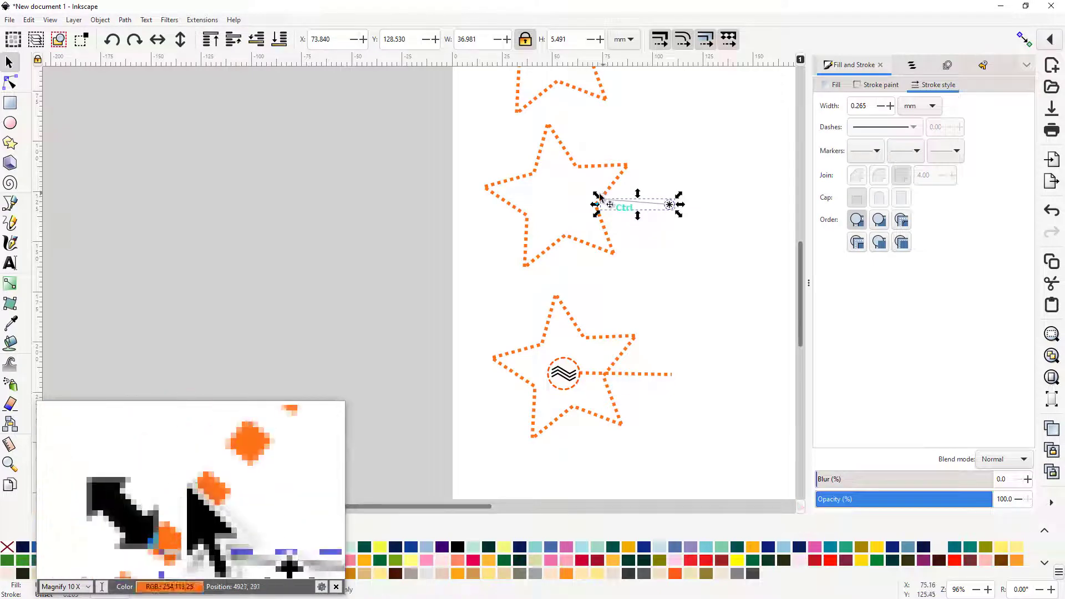
Step: Examine the target symbol's connector at the middle star's edge and compare it with the bottom star's guide line
scroll(601, 191, up, 3)
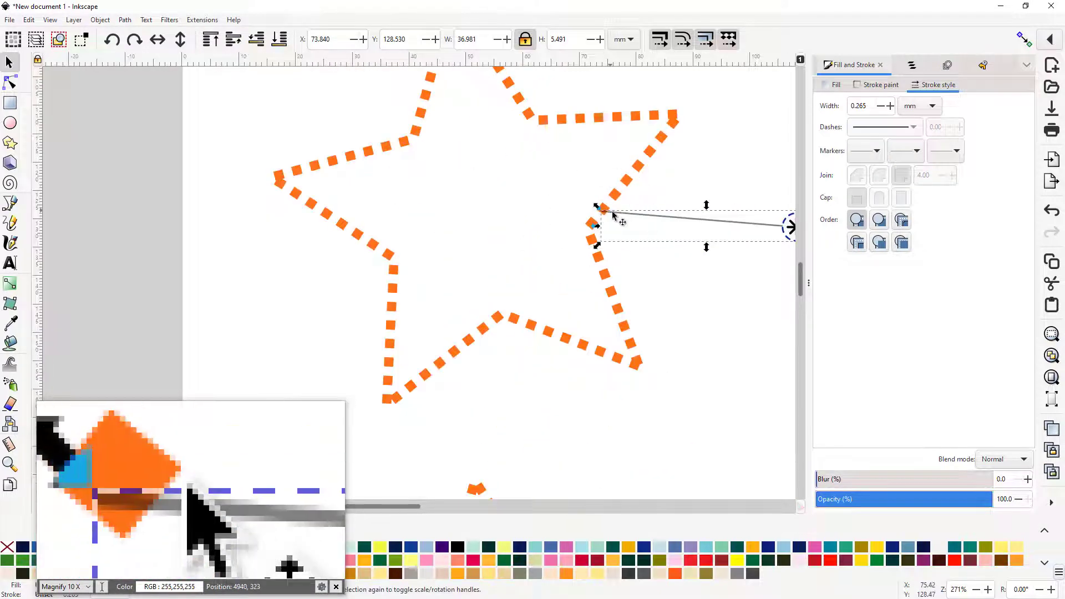
scroll(638, 222, down, 2)
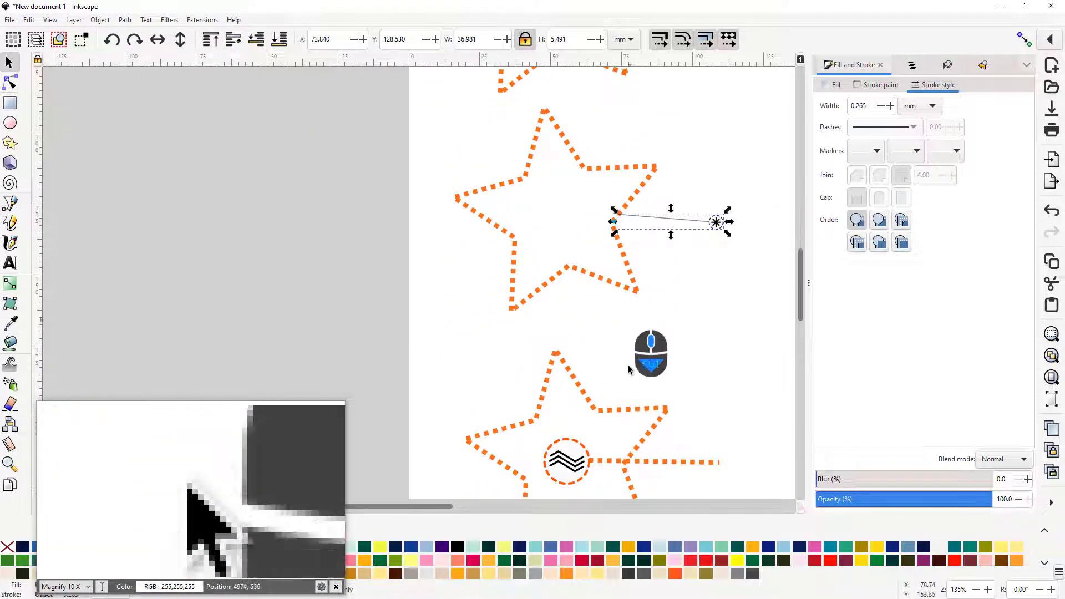
scroll(638, 384, down, 3)
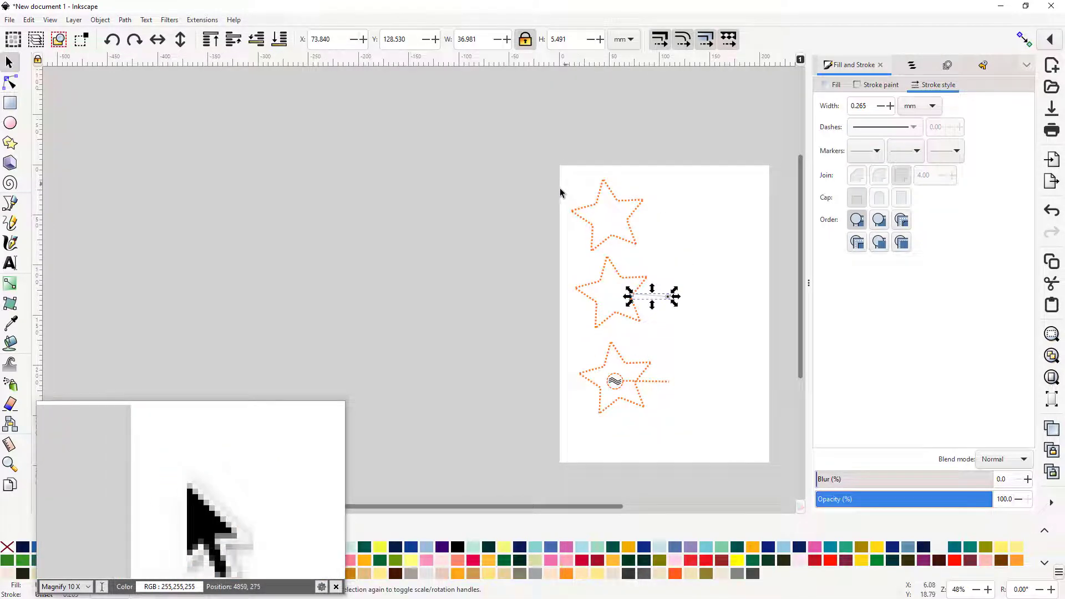
scroll(676, 306, up, 3)
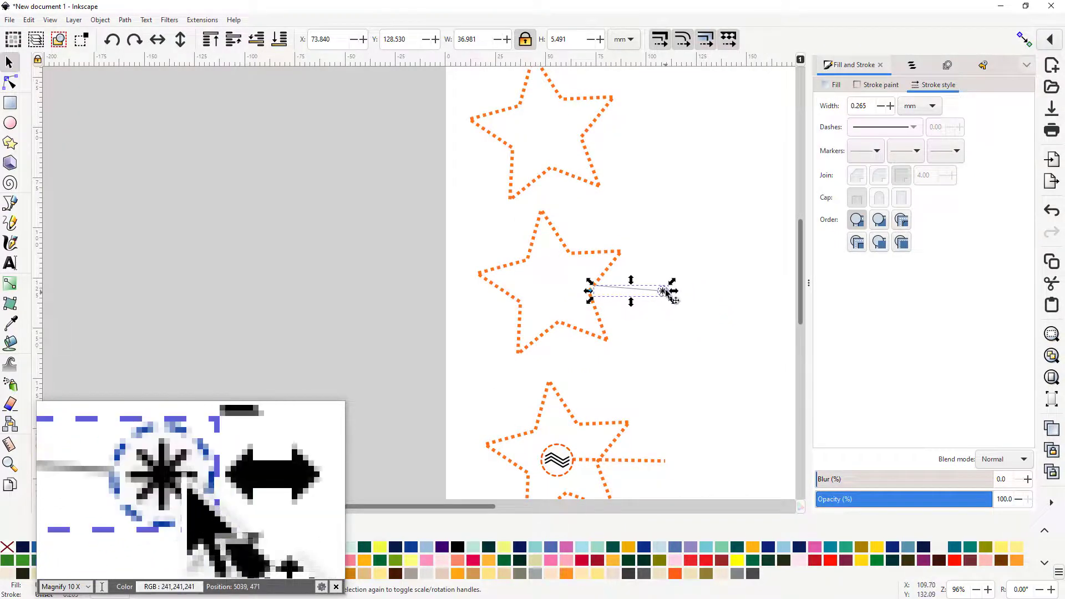
scroll(664, 293, up, 1)
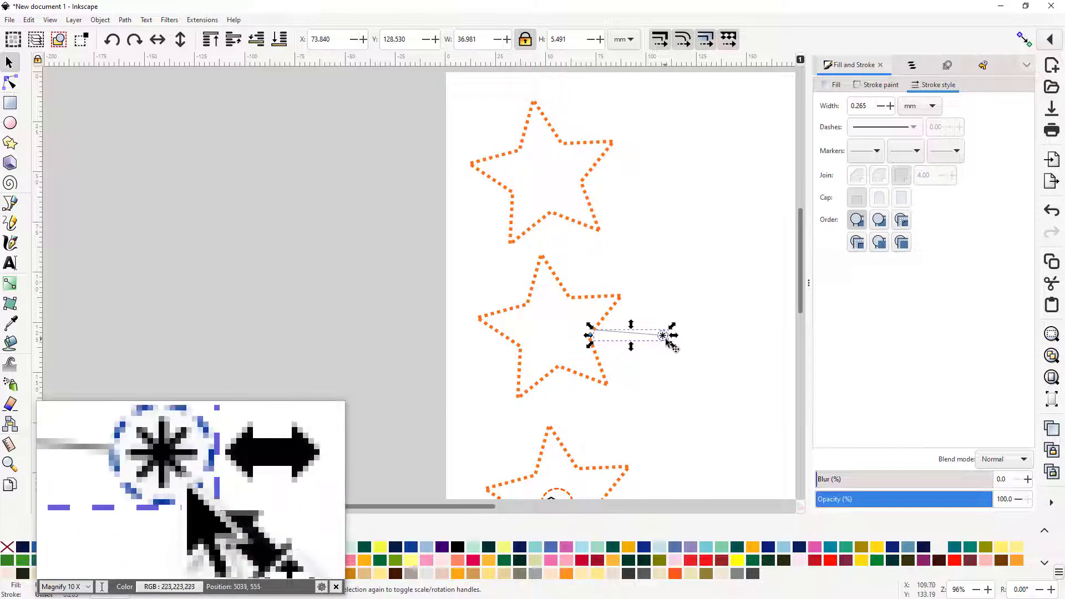
ctrl+scroll(666, 339, up, 2)
ctrl+scroll(666, 339, up, 3)
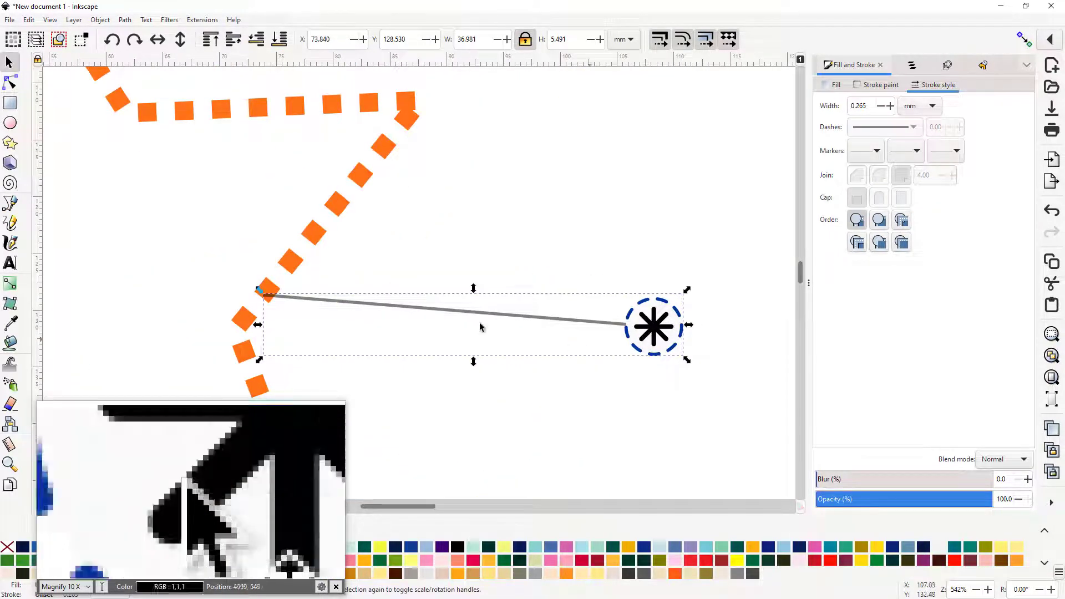
drag(166, 412, 0, 411)
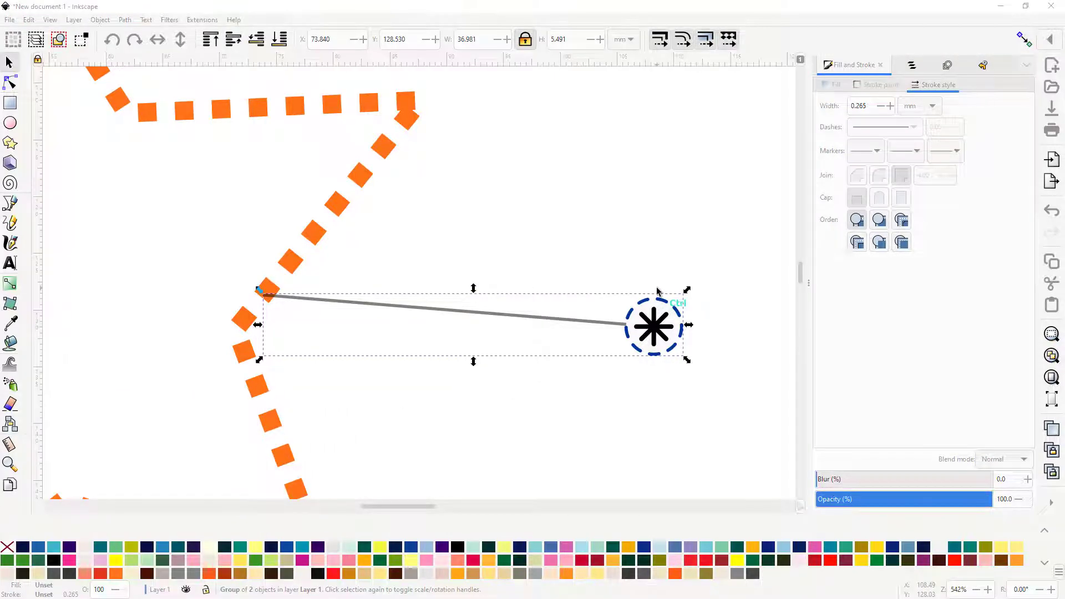
scroll(657, 291, down, 2)
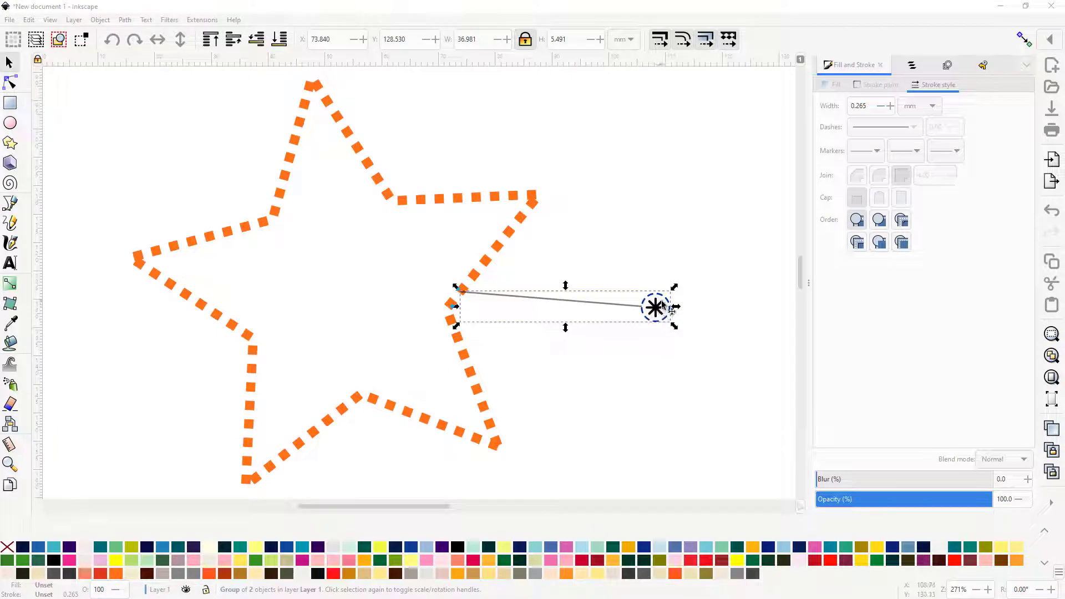
scroll(664, 306, down, 15)
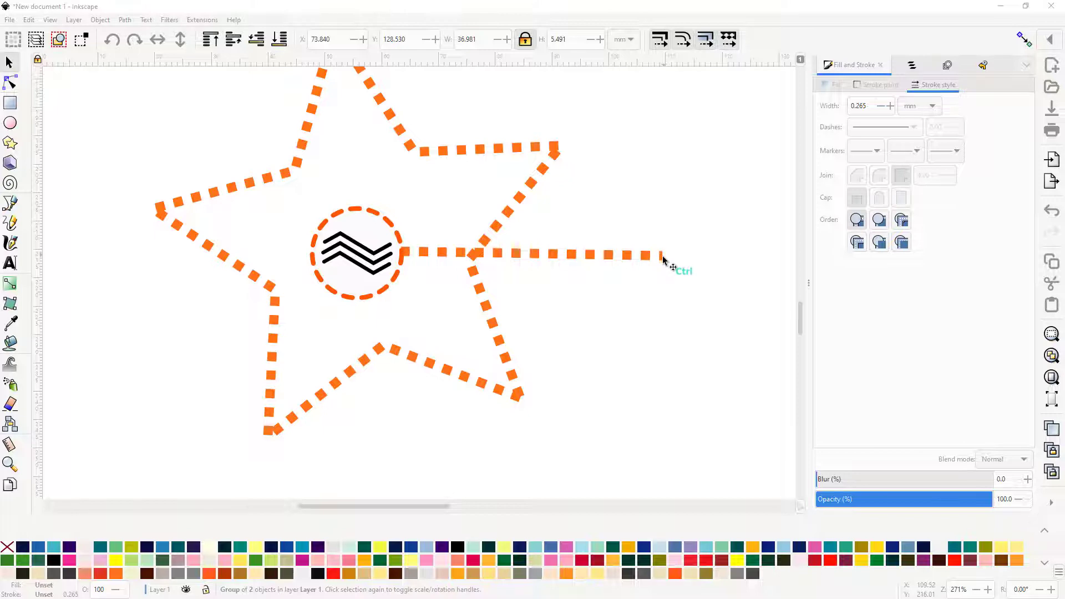
Step: Select the bottom star together with its guide line and group them
scroll(665, 266, down, 4)
drag(702, 208, 636, 262)
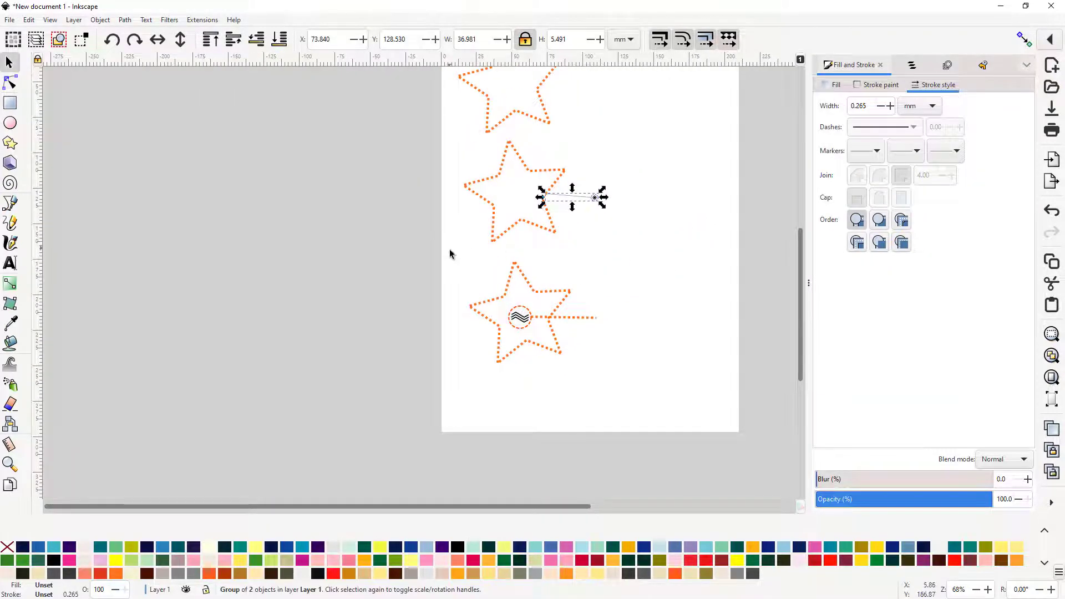
mouse_move(449, 258)
mouse_down()
mouse_move(617, 292)
mouse_move(628, 319)
mouse_move(618, 382)
mouse_up()
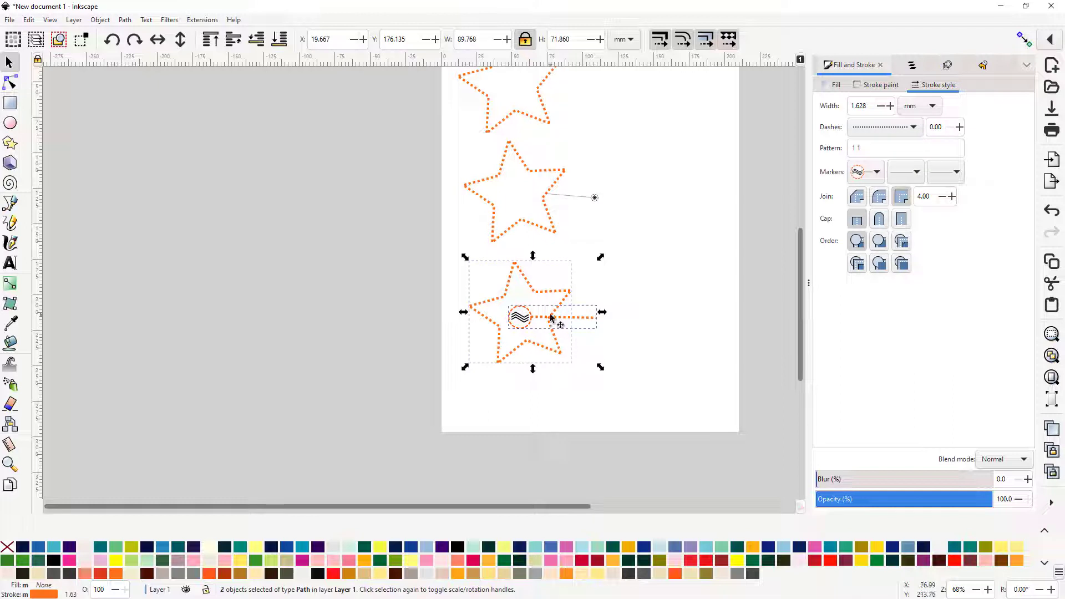
click(100, 20)
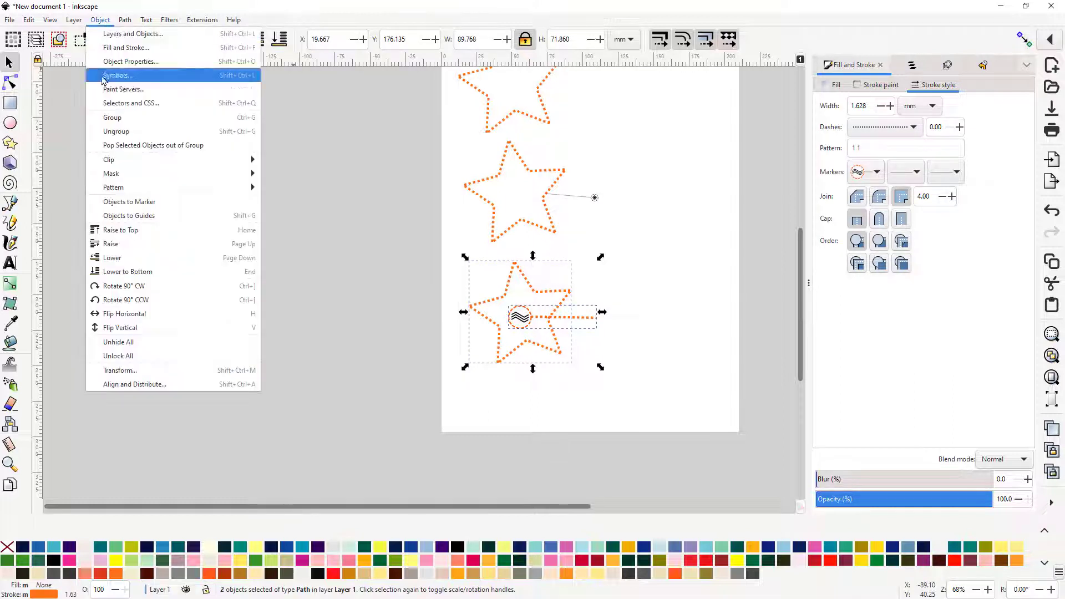
click(111, 118)
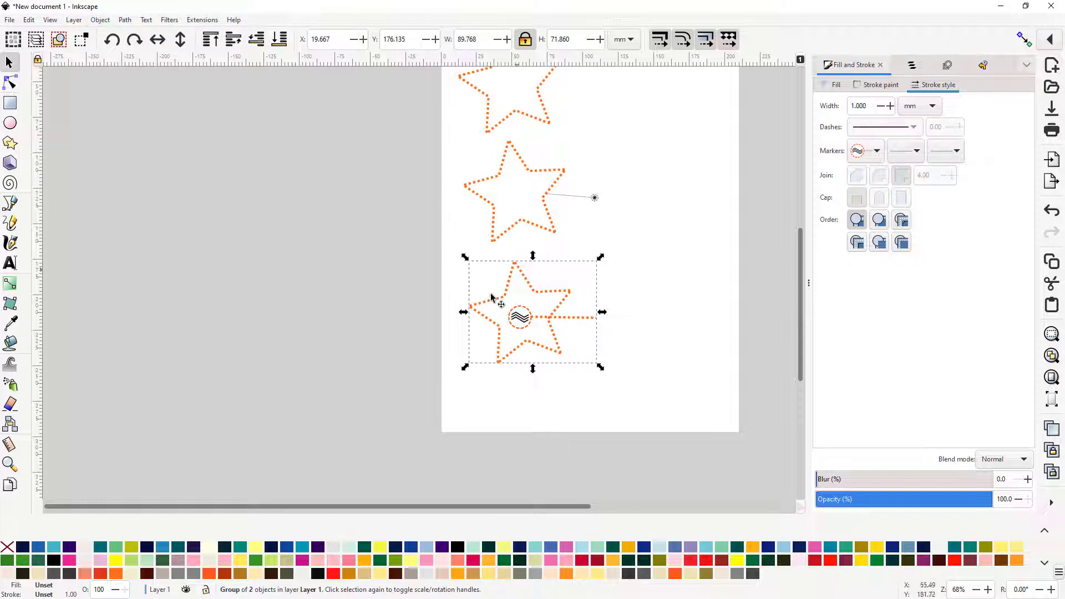
Step: Select all three stars with the target symbol and guide line, and open their Ink/Stitch Params
ctrl+scroll(645, 252, up, 1)
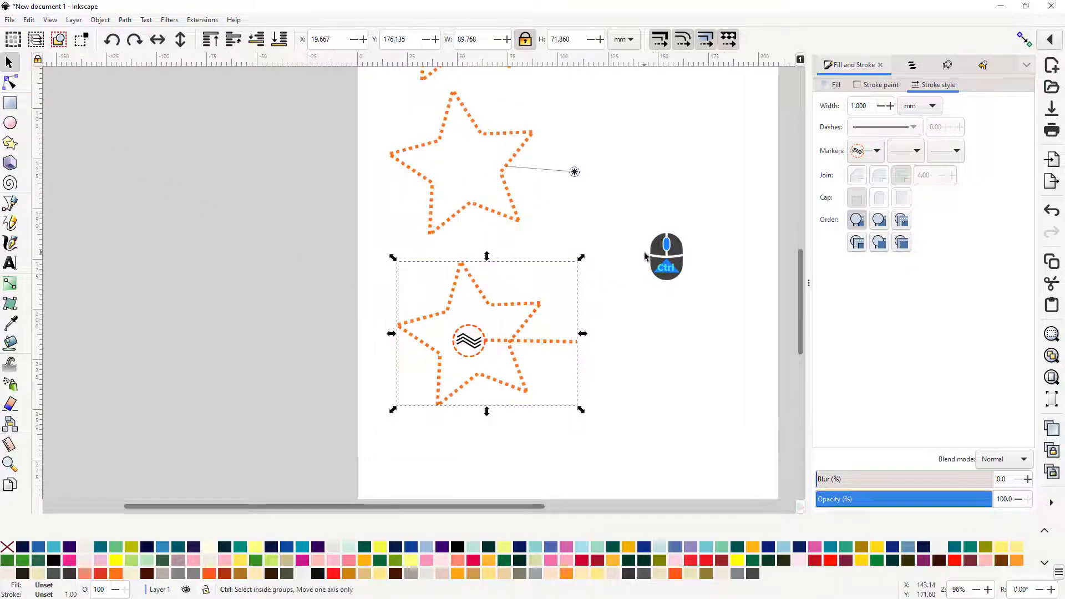
ctrl+scroll(645, 252, down, 2)
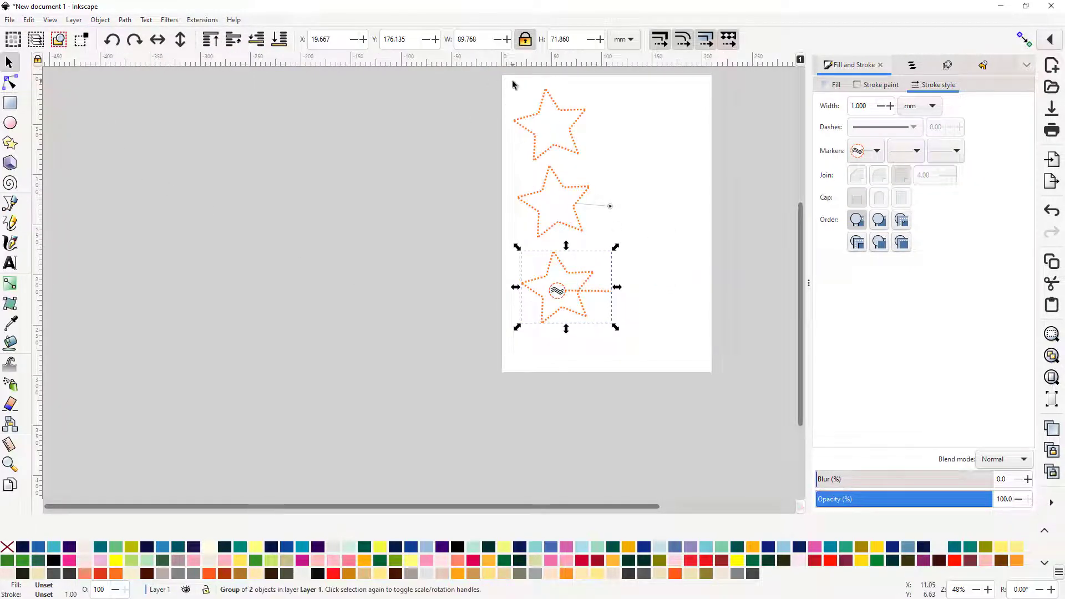
mouse_move(506, 86)
mouse_down()
mouse_move(547, 89)
mouse_move(638, 188)
mouse_move(651, 361)
mouse_up()
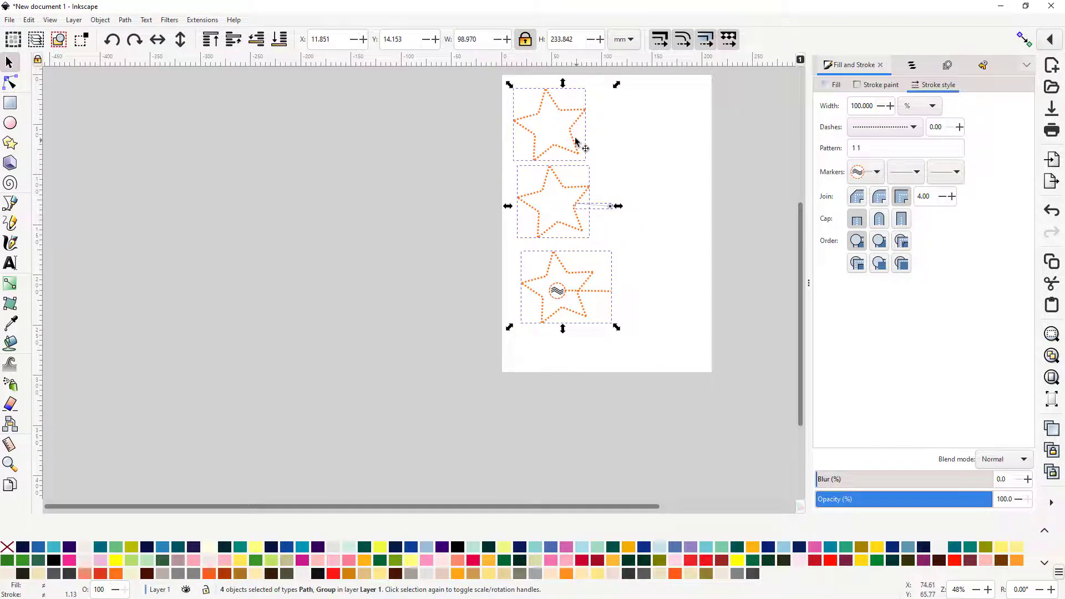
click(203, 20)
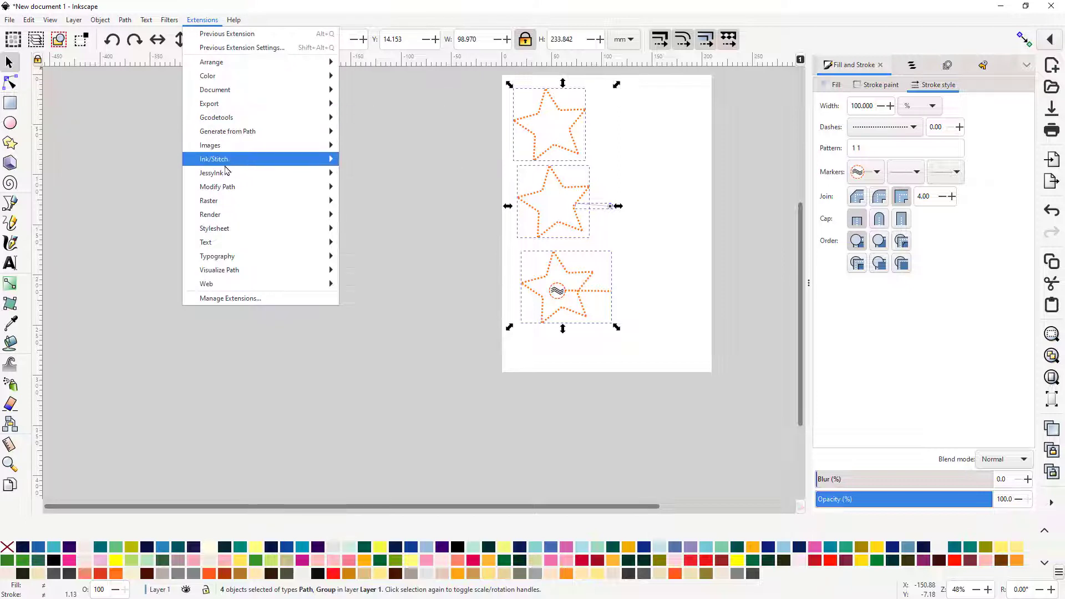
mouse_move(225, 160)
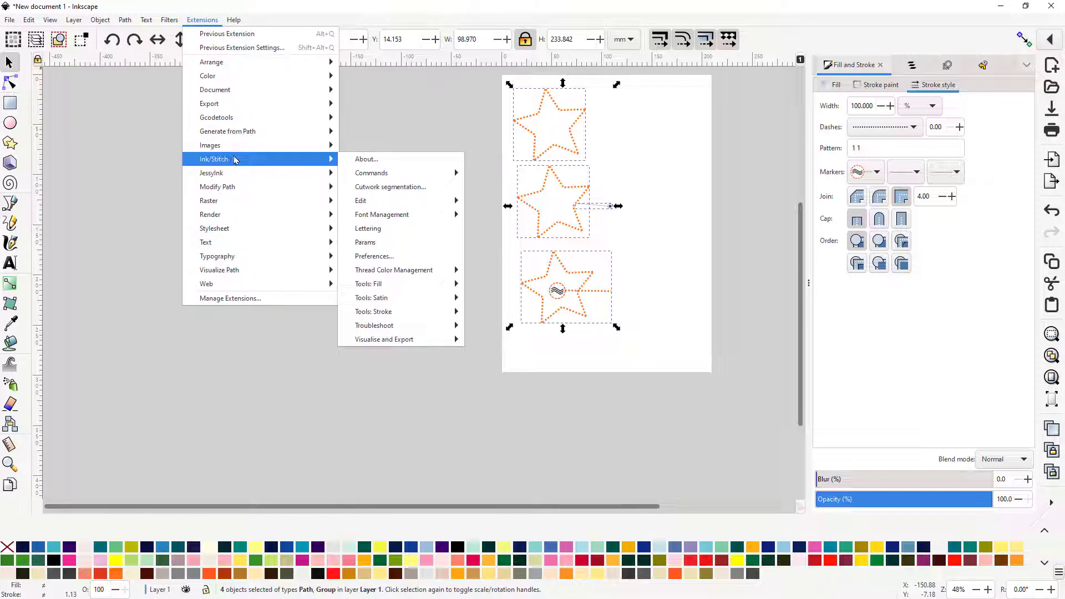
click(383, 245)
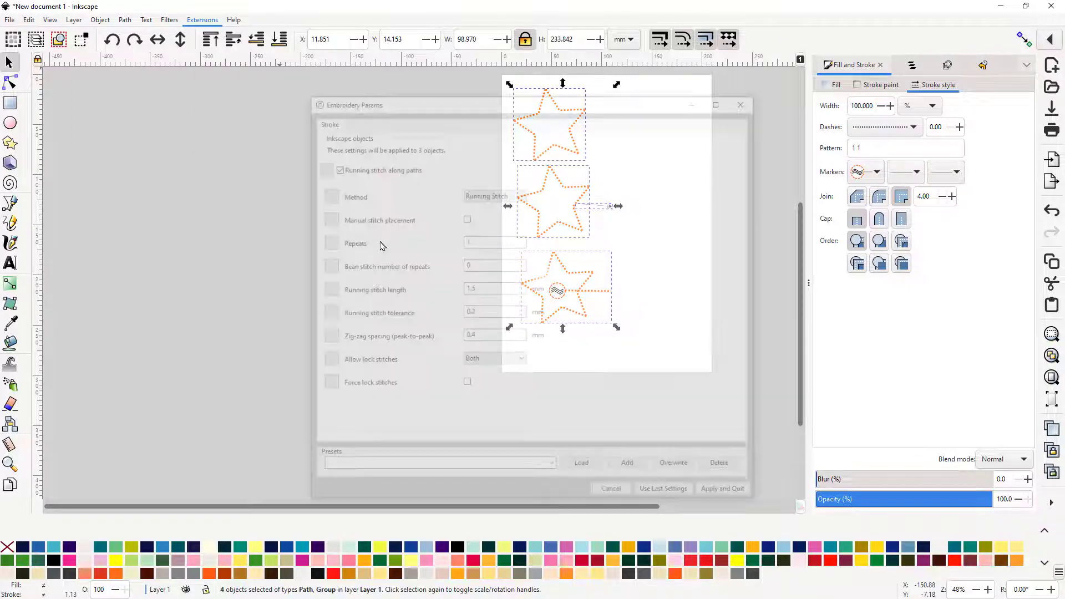
Step: Set the stitch method of the stars to Ripple and place the parameter and preview windows side by side
click(522, 194)
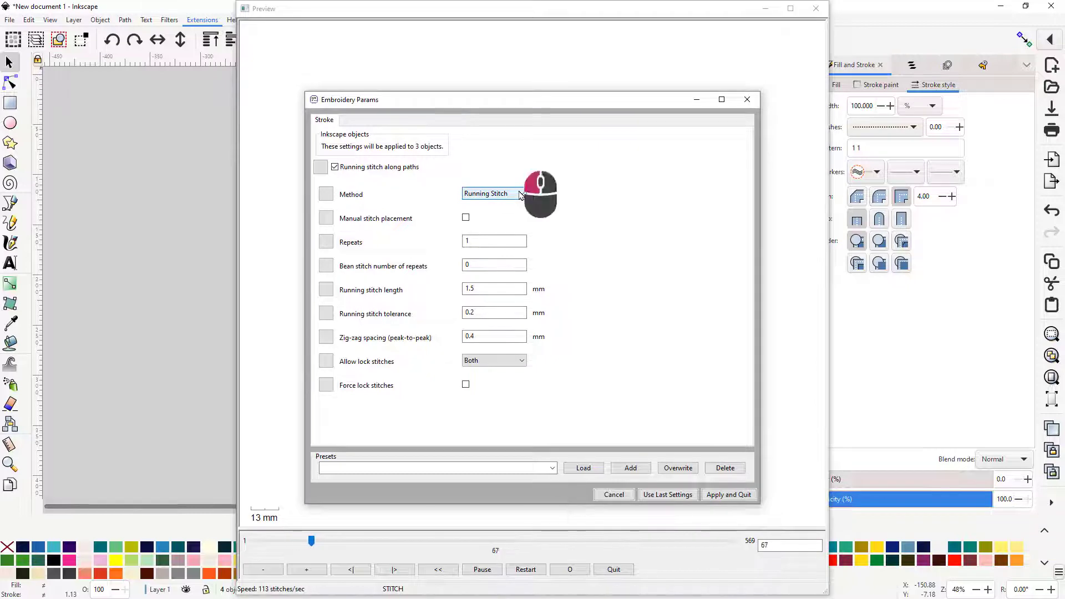
click(497, 216)
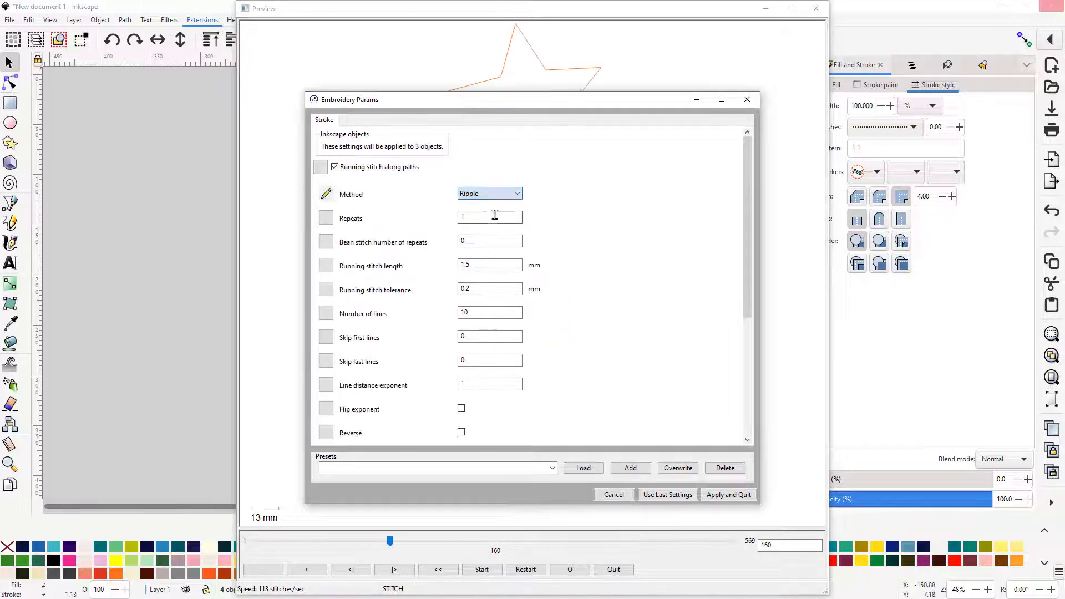
drag(555, 107, 254, 94)
drag(603, 11, 899, 15)
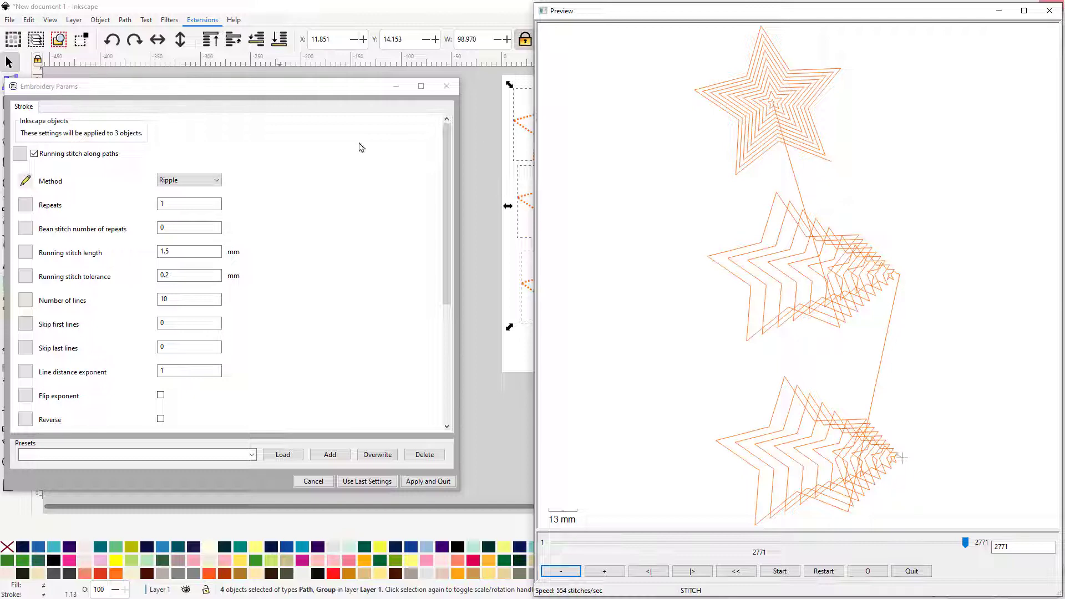
Step: Set the ripple scale axis to X and examine the simulated stitches of the three stars
scroll(177, 251, down, 1)
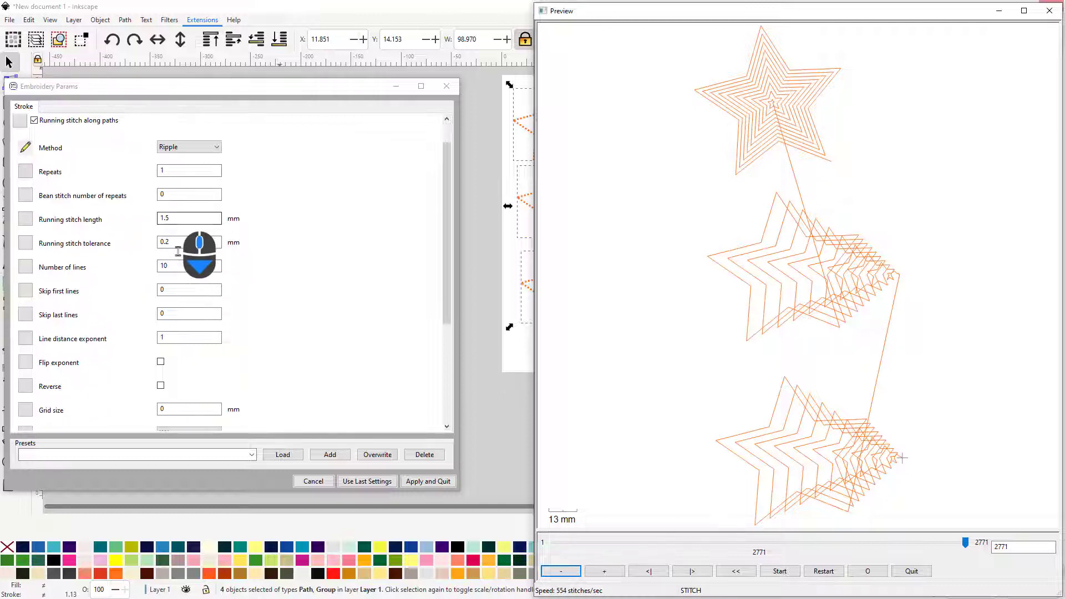
scroll(178, 251, down, 5)
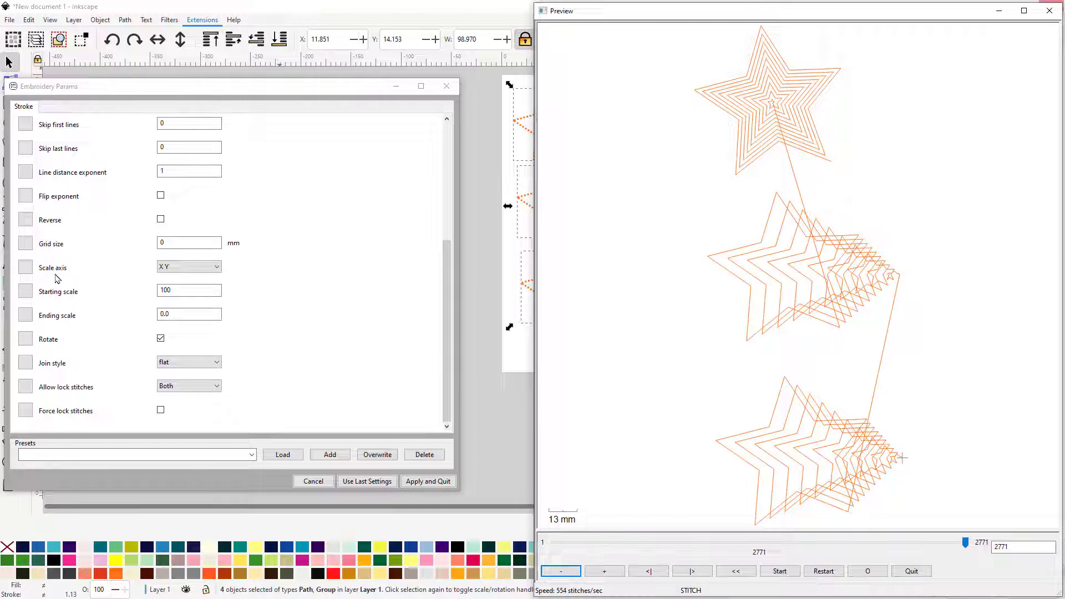
click(218, 270)
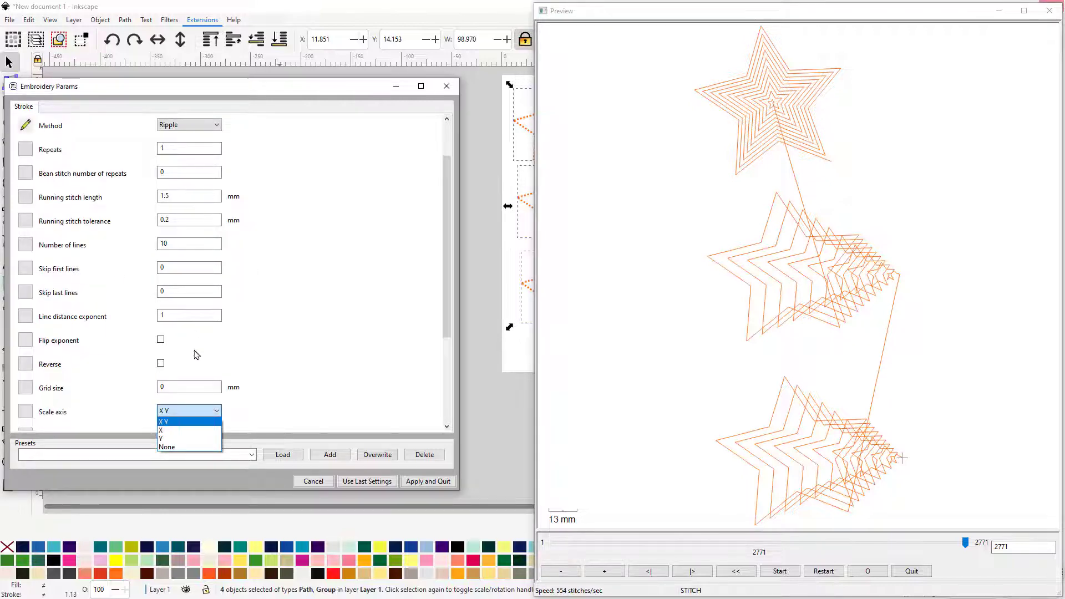
scroll(200, 353, down, 1)
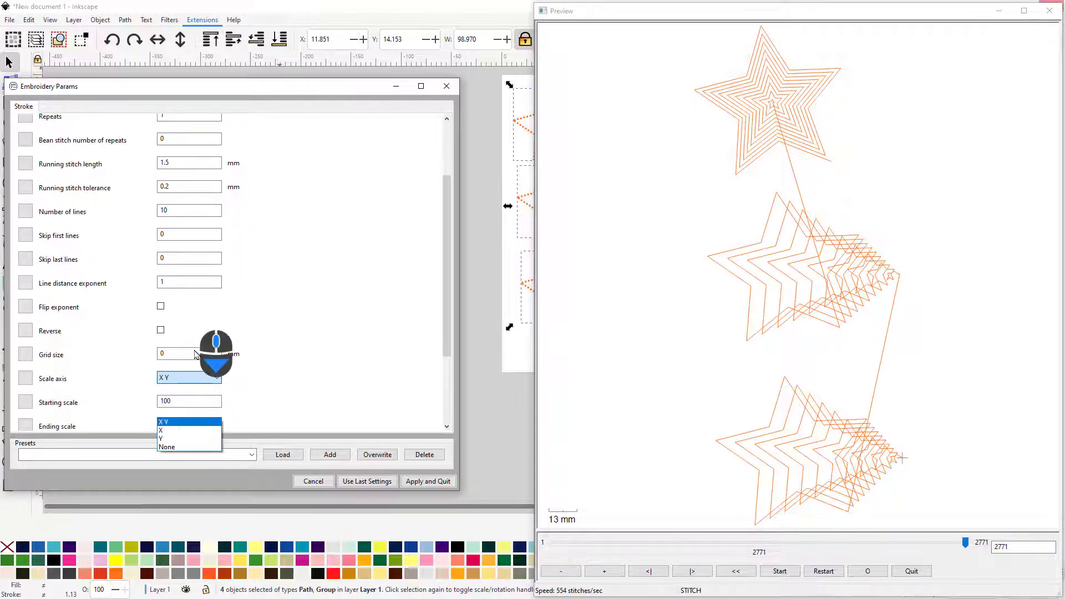
click(167, 430)
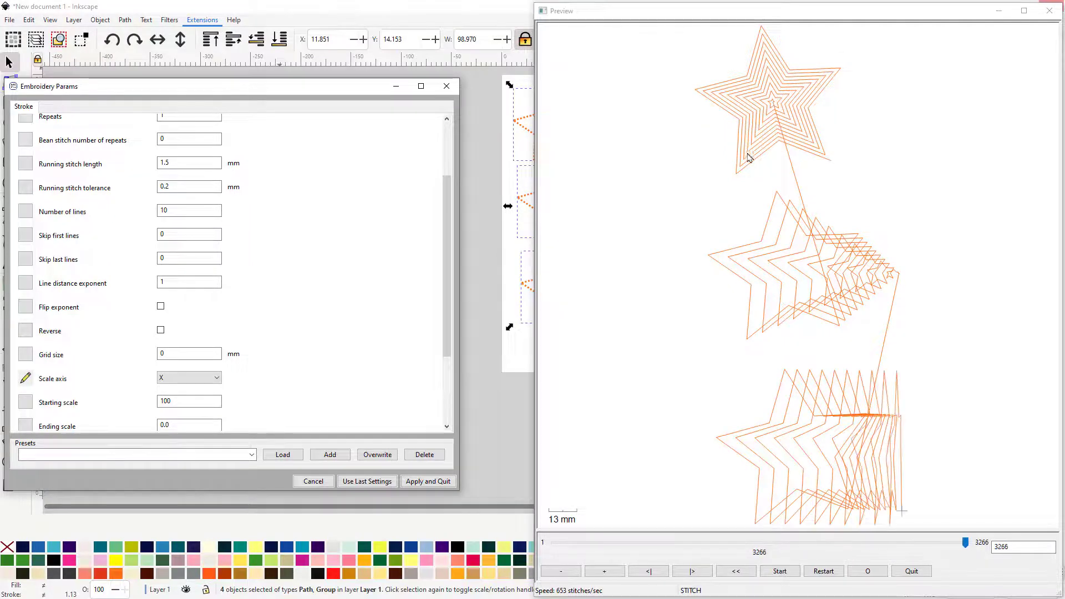
scroll(874, 465, down, 1)
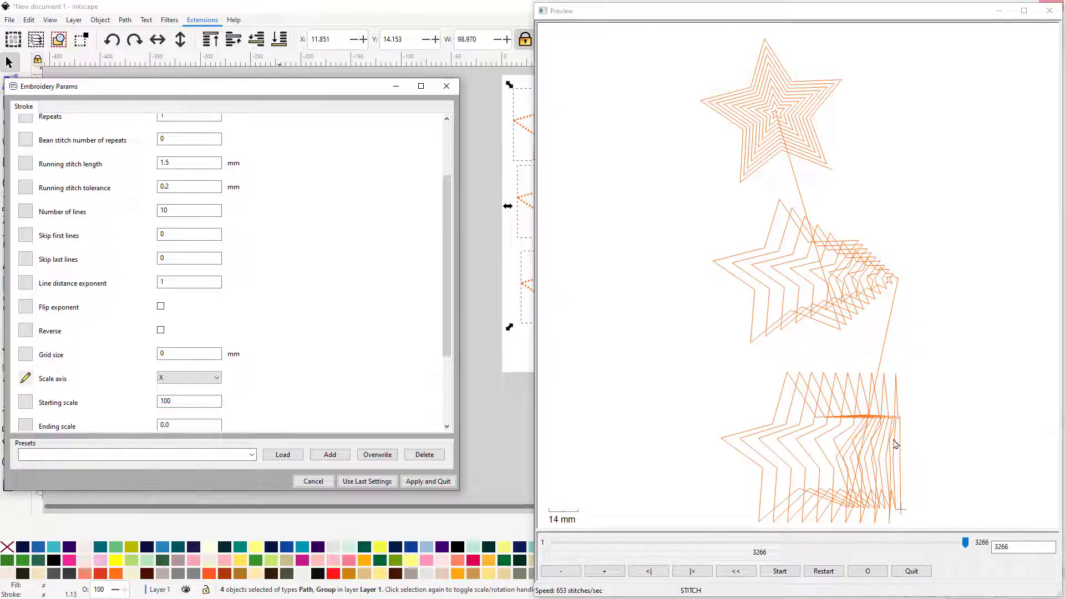
Step: Try the scale axis as Y and as None in the preview, and cancel the embroidery parameters
click(218, 380)
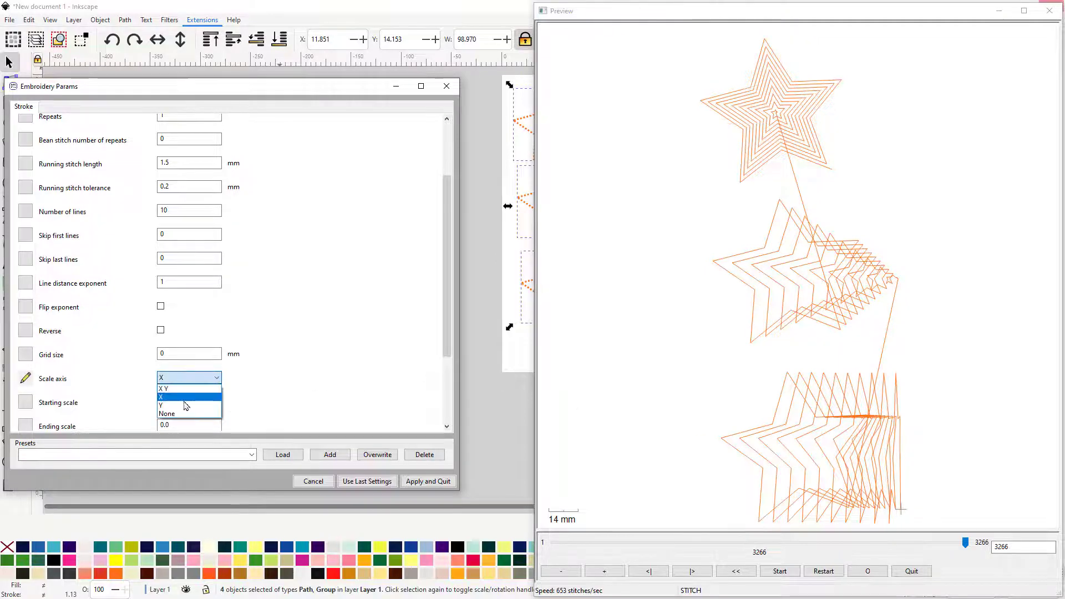
click(186, 406)
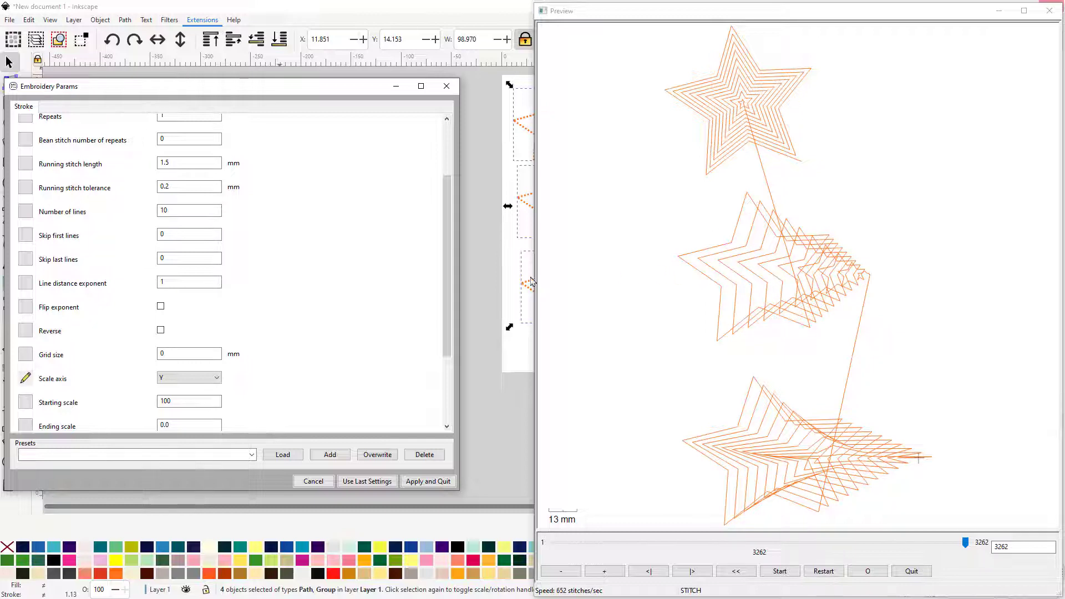
click(214, 377)
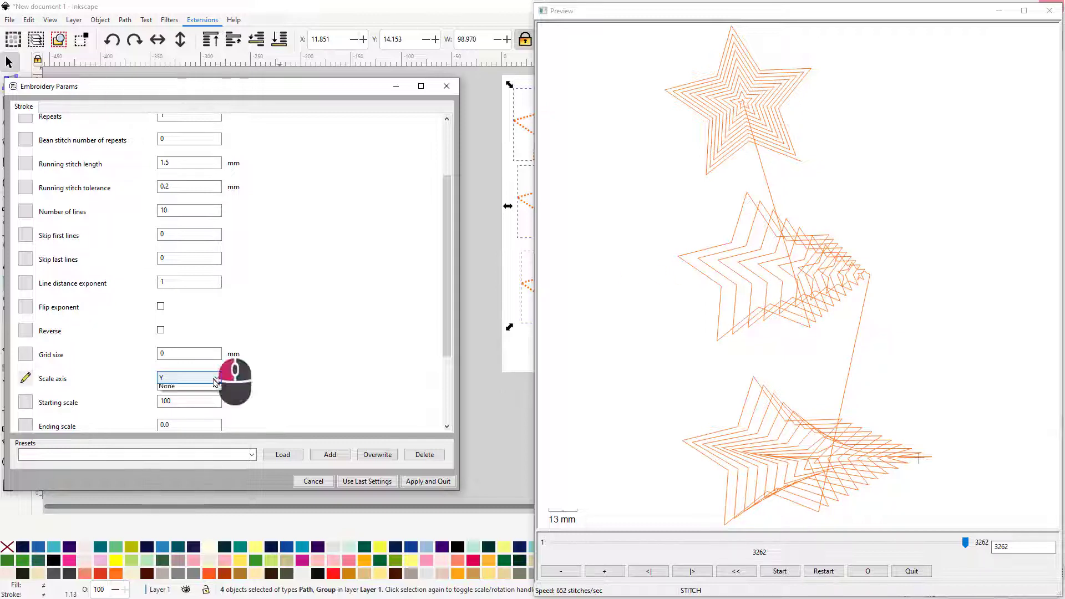
click(203, 414)
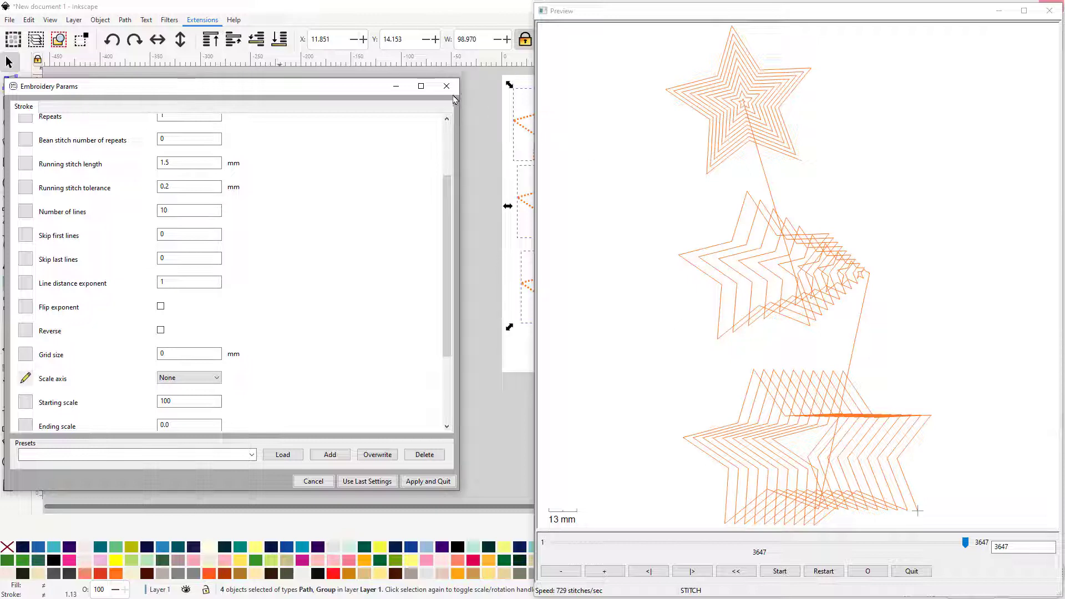
click(315, 483)
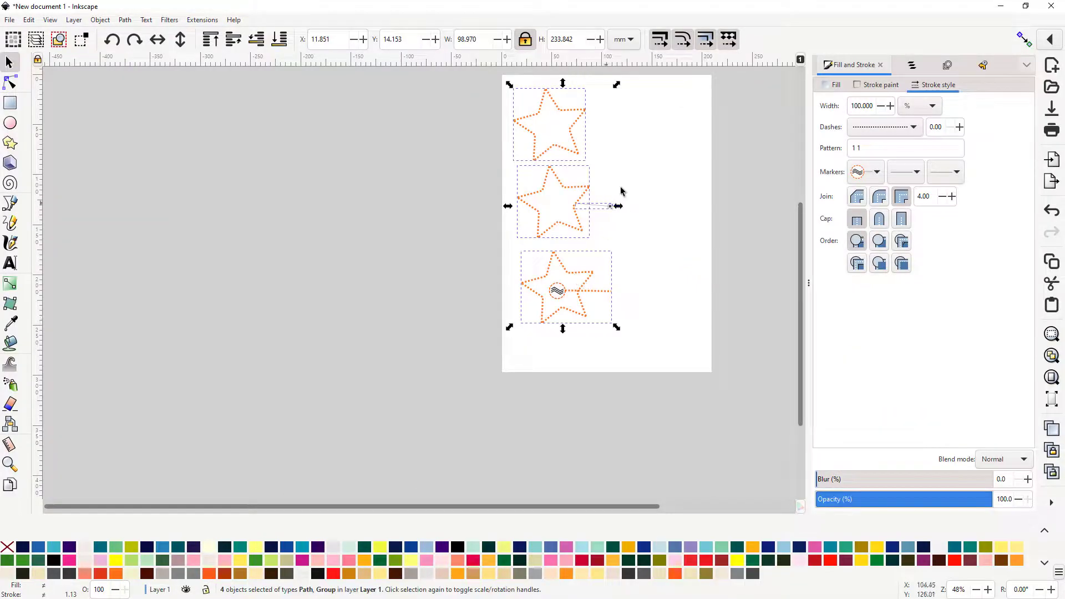
Step: Shift all selected objects slightly up and left, and move only the ripple target symbol to the upper-right area inside the middle star
ctrl+scroll(611, 184, up, 4)
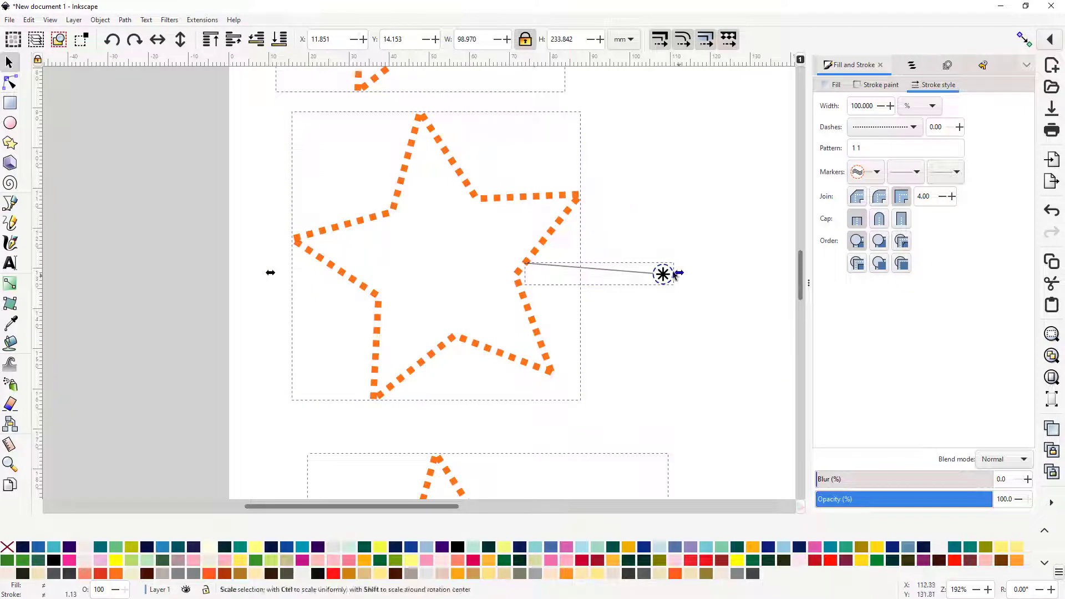
click(665, 276)
drag(665, 276, 647, 248)
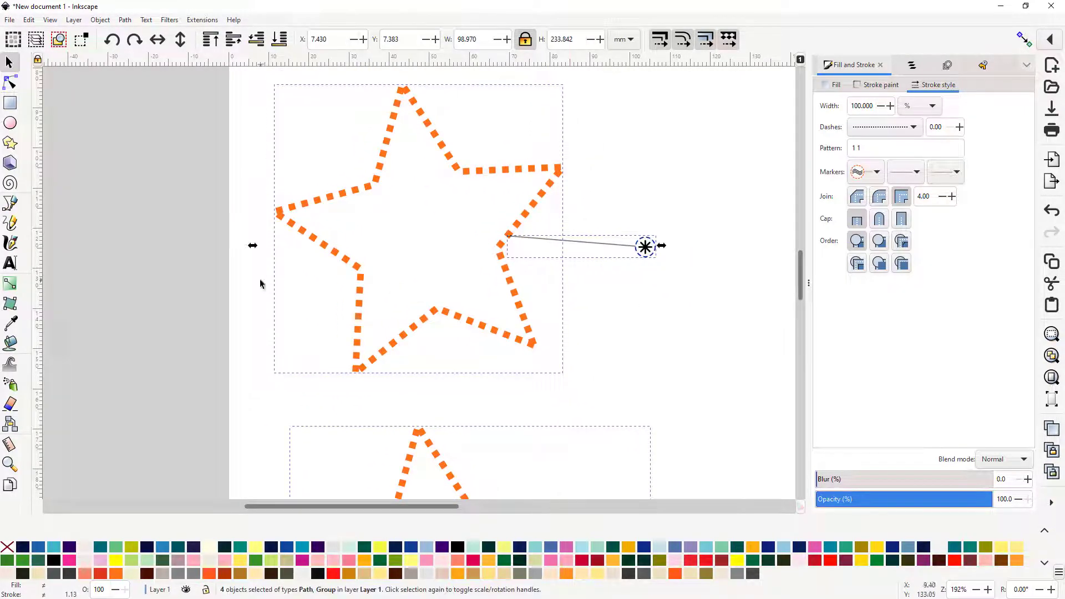
click(243, 285)
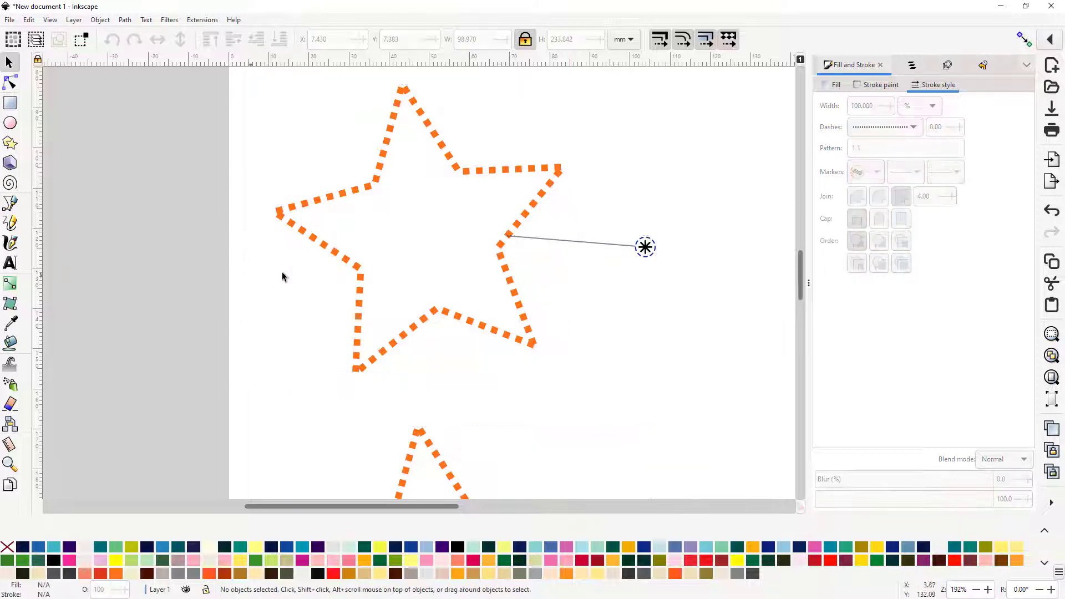
click(646, 247)
mouse_move(645, 247)
mouse_down()
mouse_move(591, 214)
mouse_move(454, 205)
mouse_move(427, 185)
mouse_move(378, 228)
mouse_move(444, 236)
mouse_move(491, 211)
mouse_move(421, 228)
mouse_move(486, 204)
mouse_move(476, 202)
mouse_up()
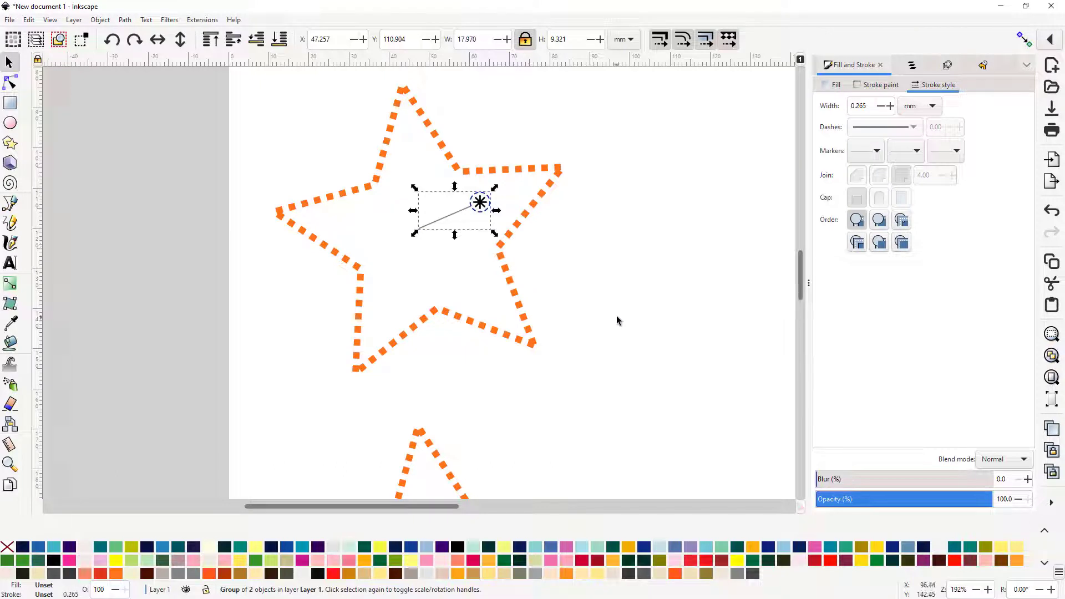
Step: Reshape the bottom star's guide line to run from about X -9, Y 228 mm outside the page to about X 67, Y 200 mm inside the star
scroll(613, 314, down, 8)
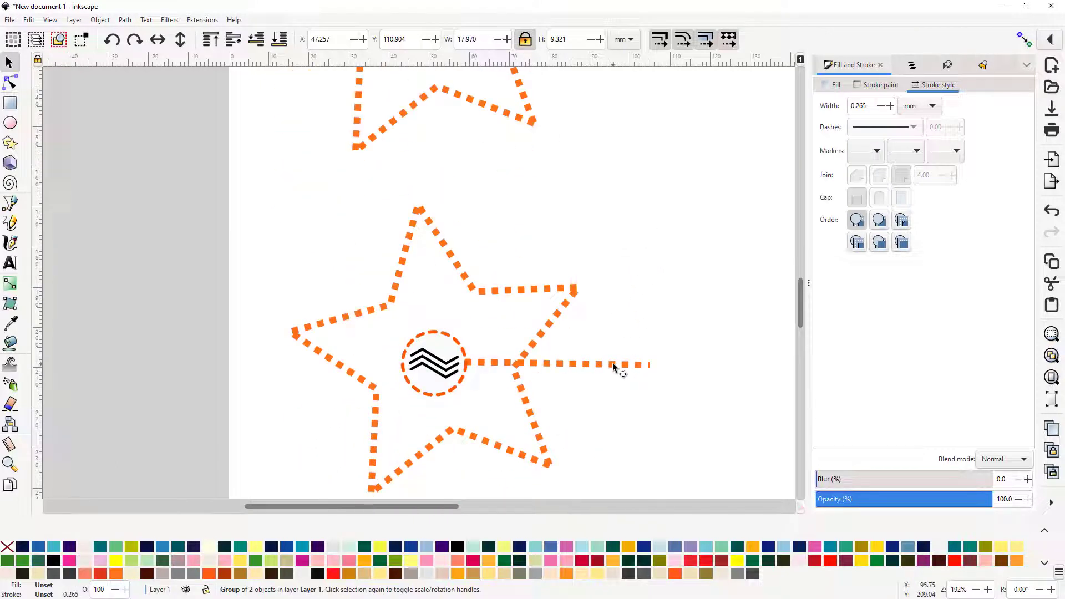
click(613, 365)
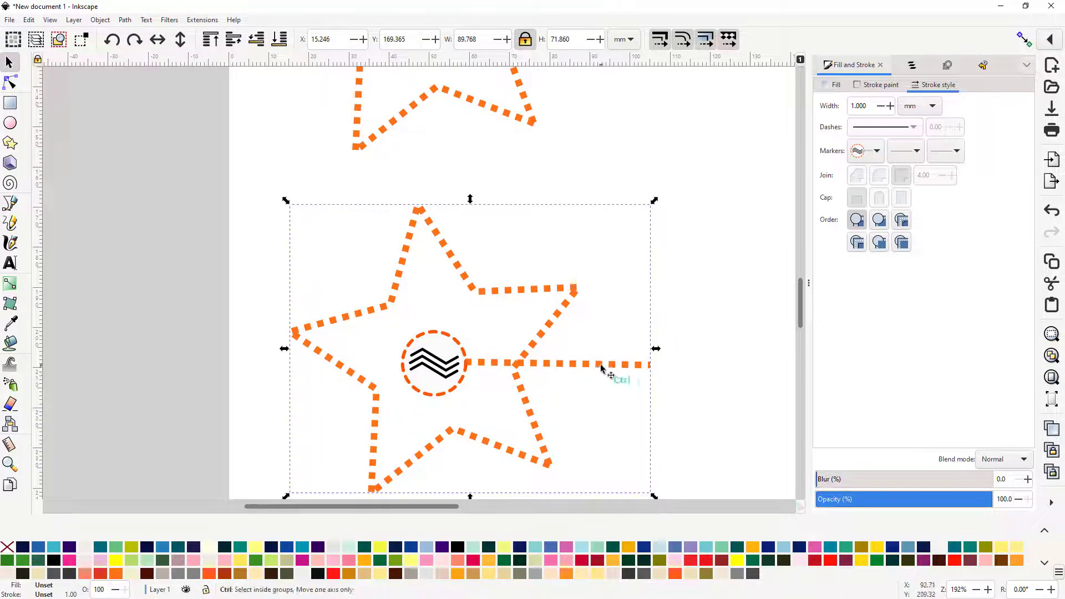
ctrl+click(600, 365)
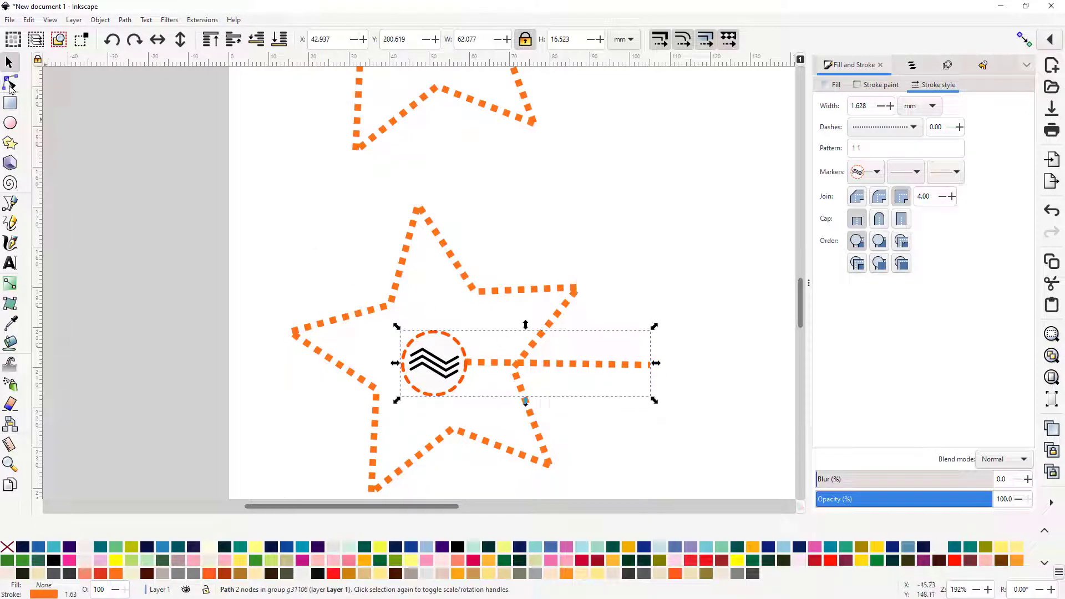
click(10, 84)
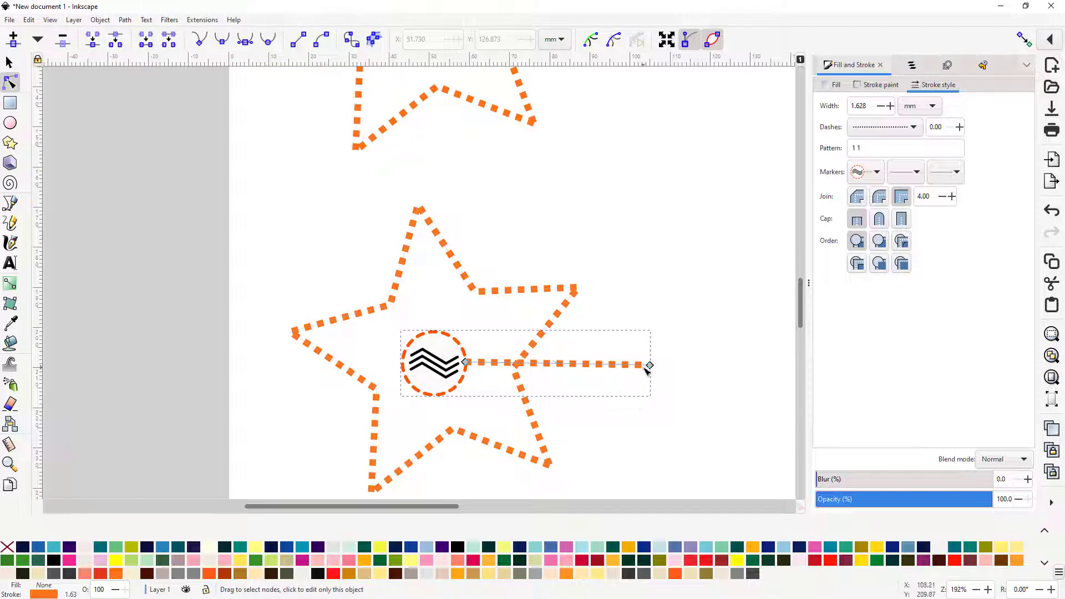
mouse_move(650, 365)
mouse_down()
mouse_move(508, 351)
mouse_move(502, 330)
mouse_up()
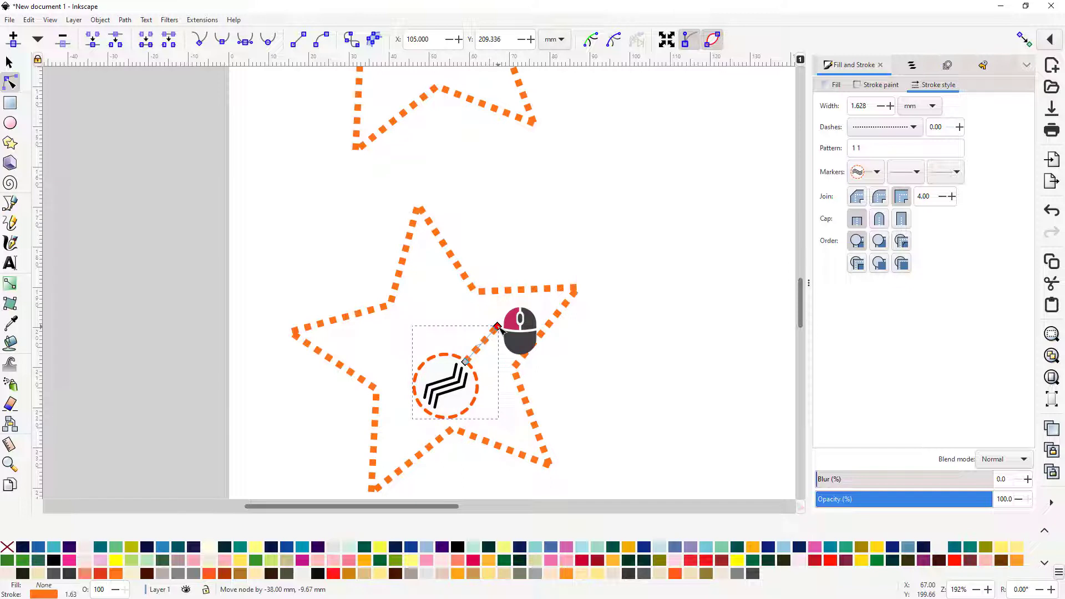
drag(501, 330, 500, 330)
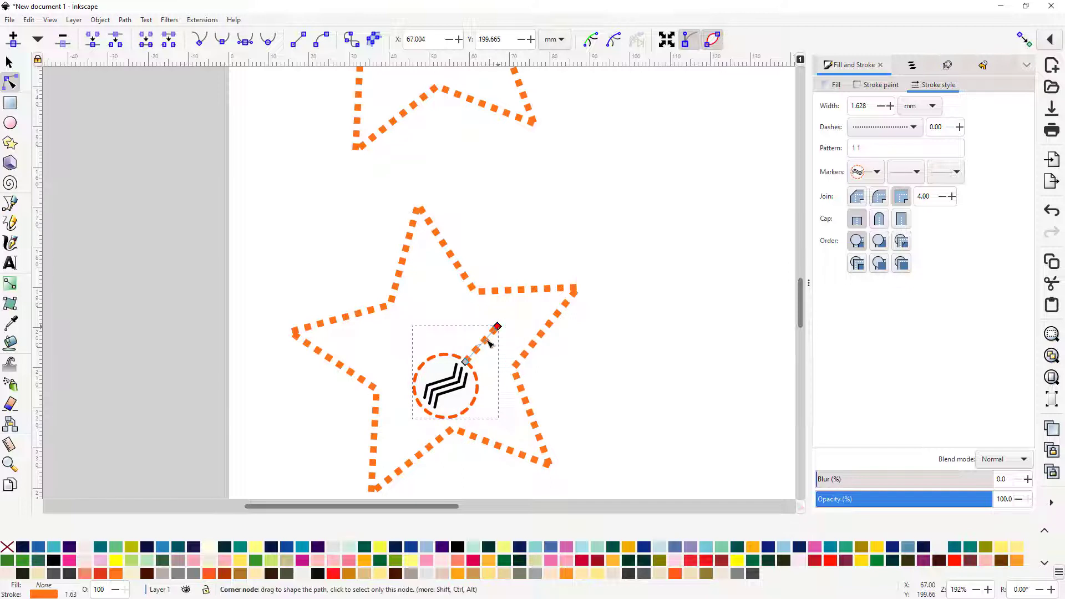
drag(469, 365, 193, 440)
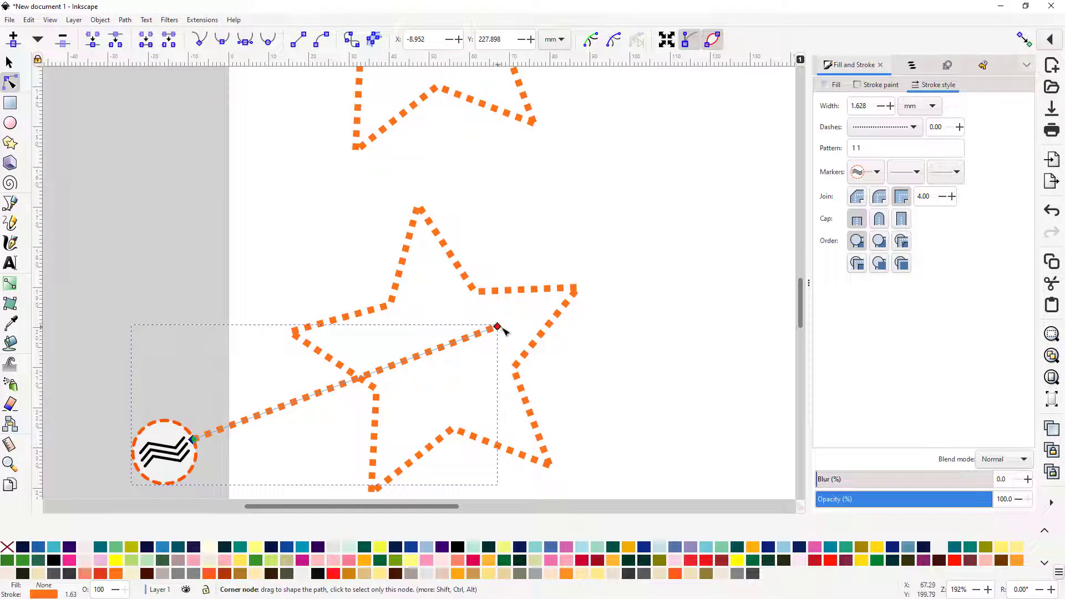
Step: Select all three stars with their target and guide line, and preview them with the Ripple method in the Ink/Stitch parameters
ctrl+scroll(514, 306, down, 2)
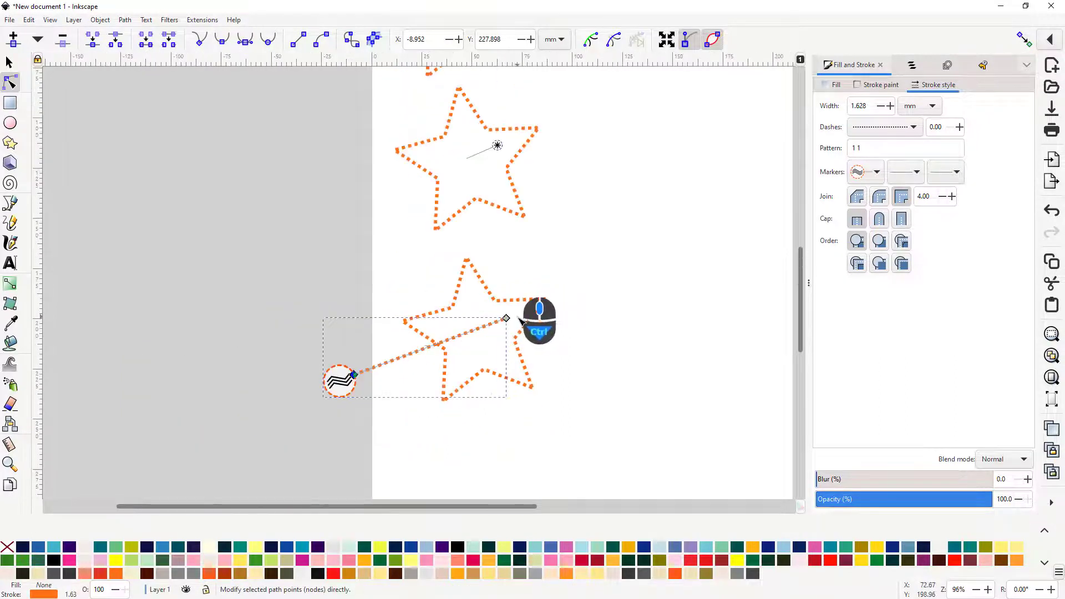
ctrl+scroll(520, 319, down, 2)
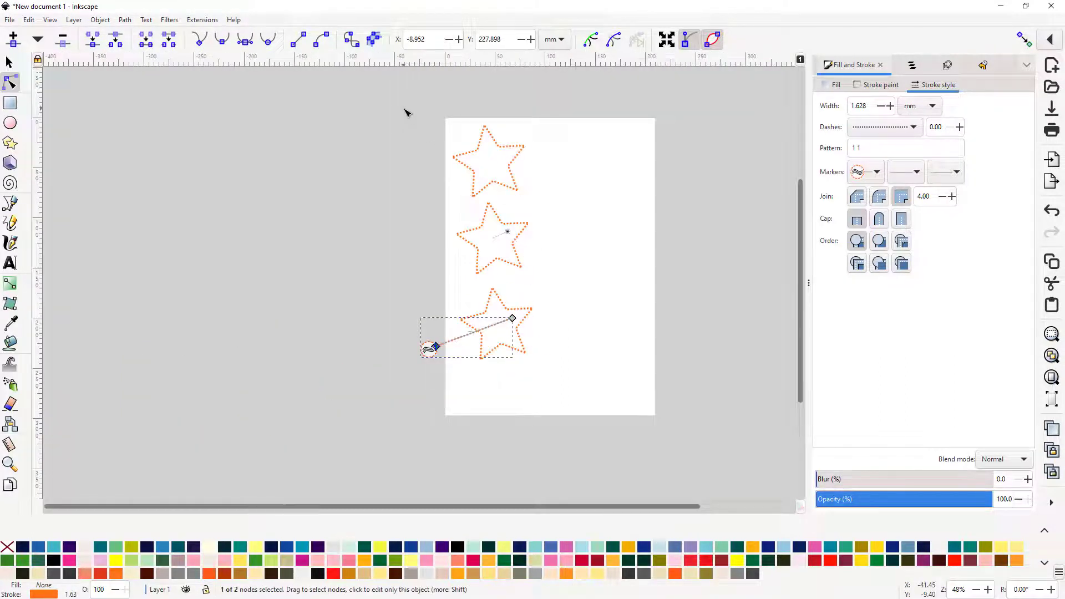
click(8, 62)
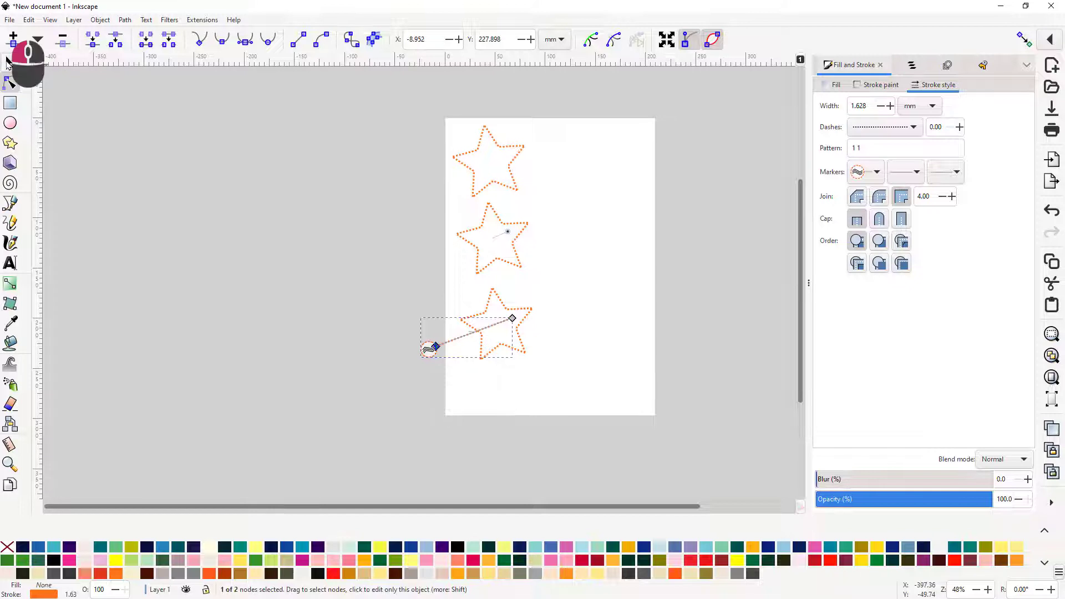
drag(387, 109, 623, 417)
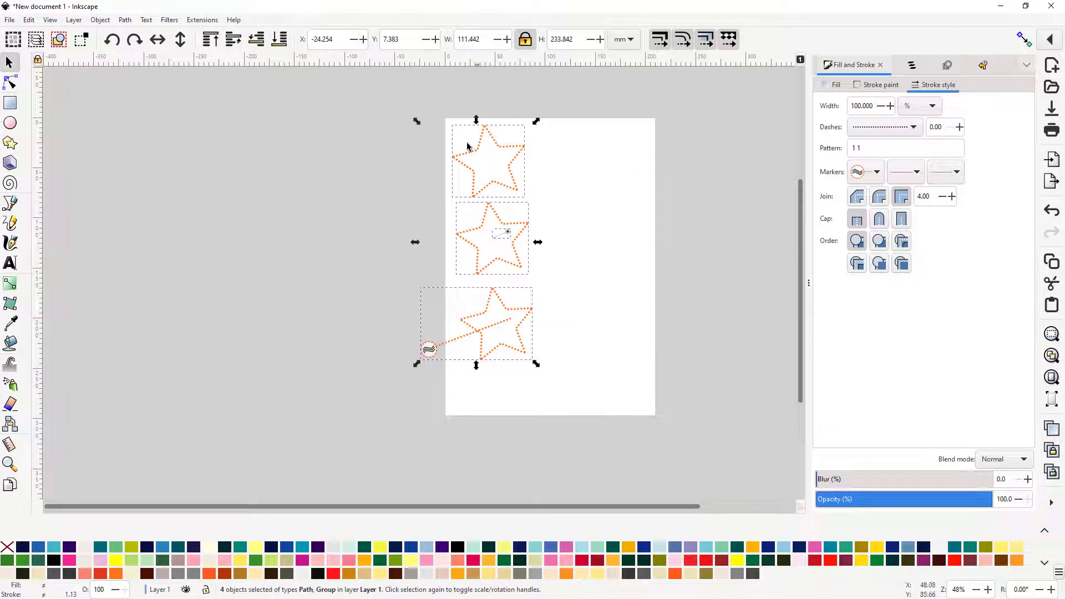
click(202, 19)
mouse_move(215, 161)
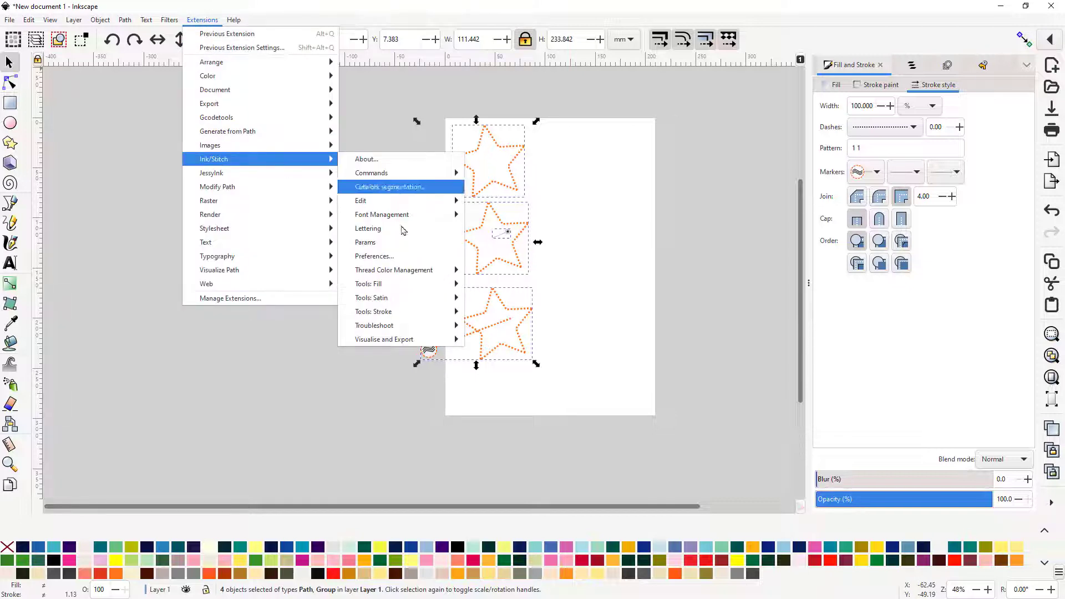
click(377, 244)
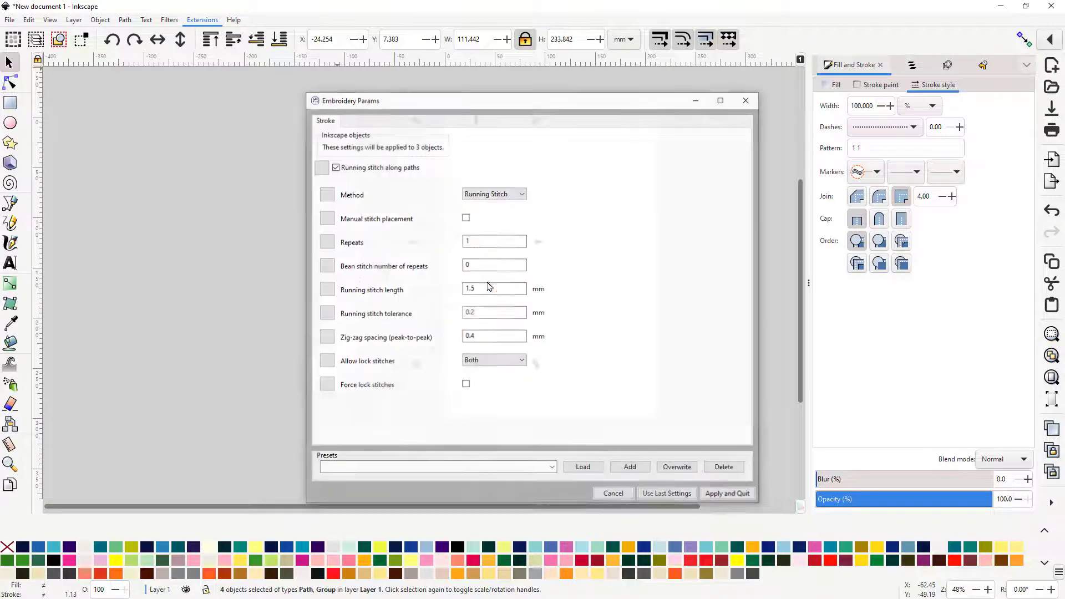
click(521, 194)
click(494, 213)
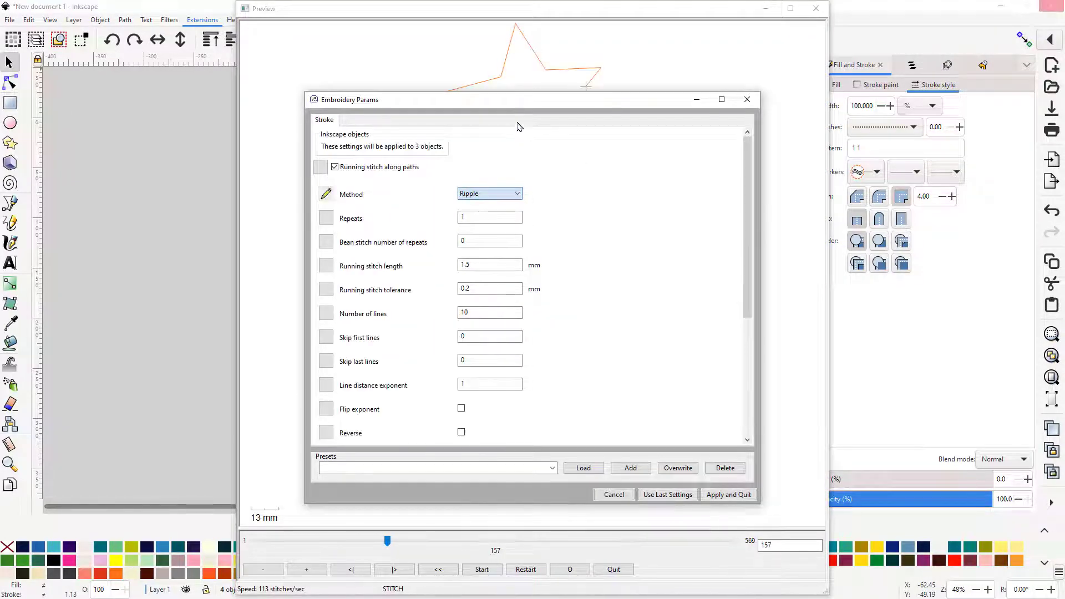
drag(523, 102, 227, 123)
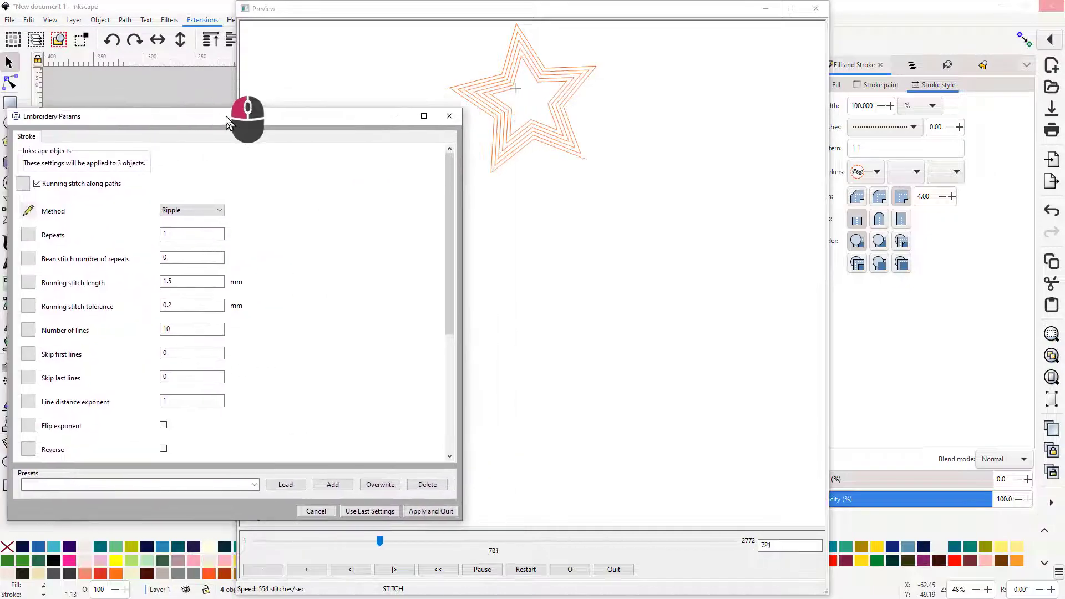
drag(523, 10, 756, 26)
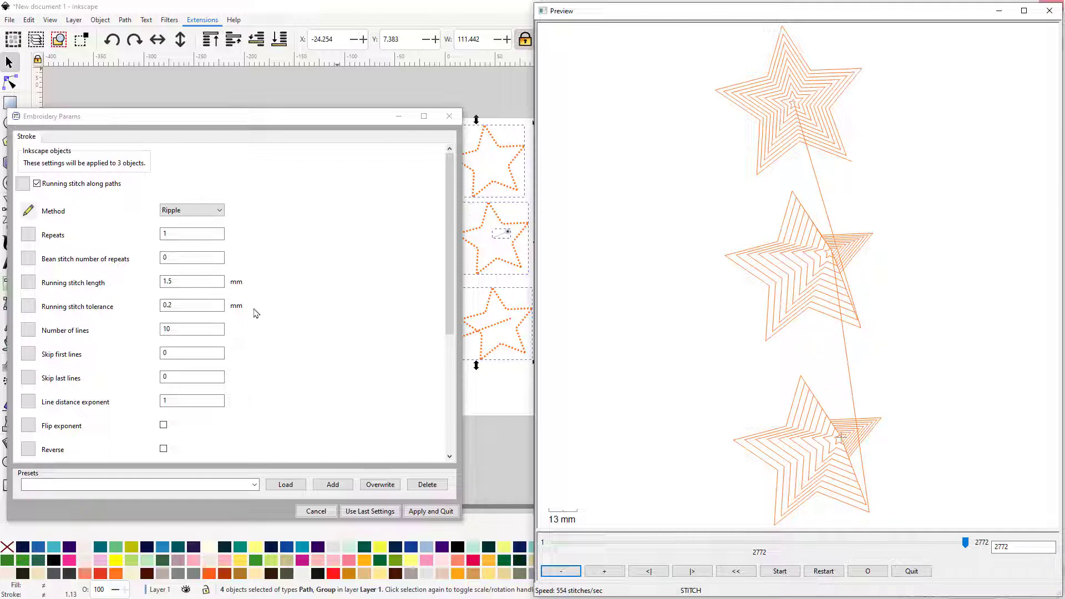
Step: Try the ripple scale axis as X and as Y, comparing the simulated stitches of the three stars
scroll(222, 281, down, 6)
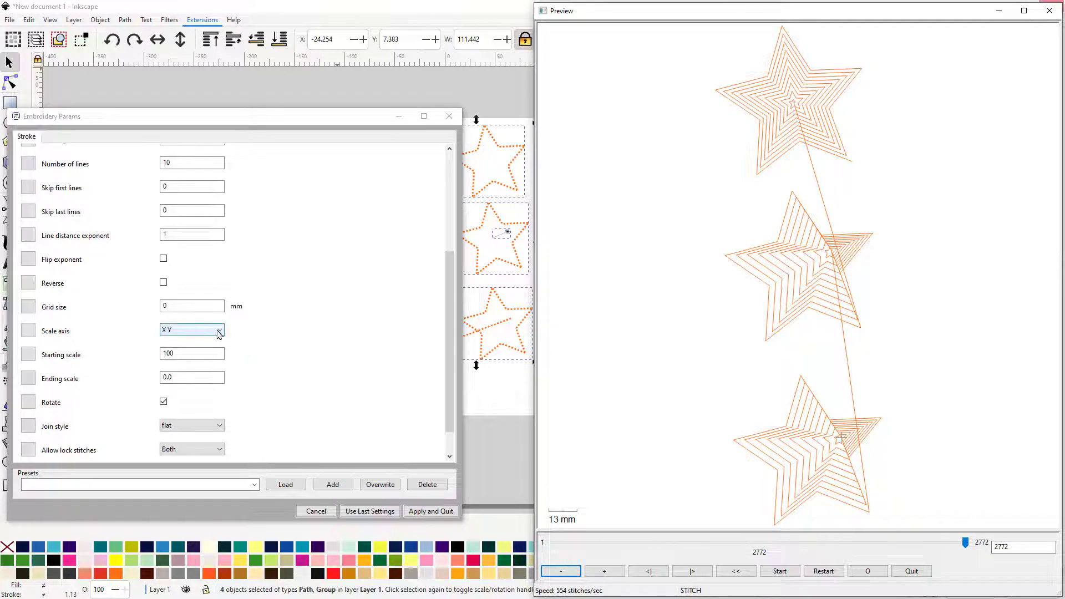
click(219, 333)
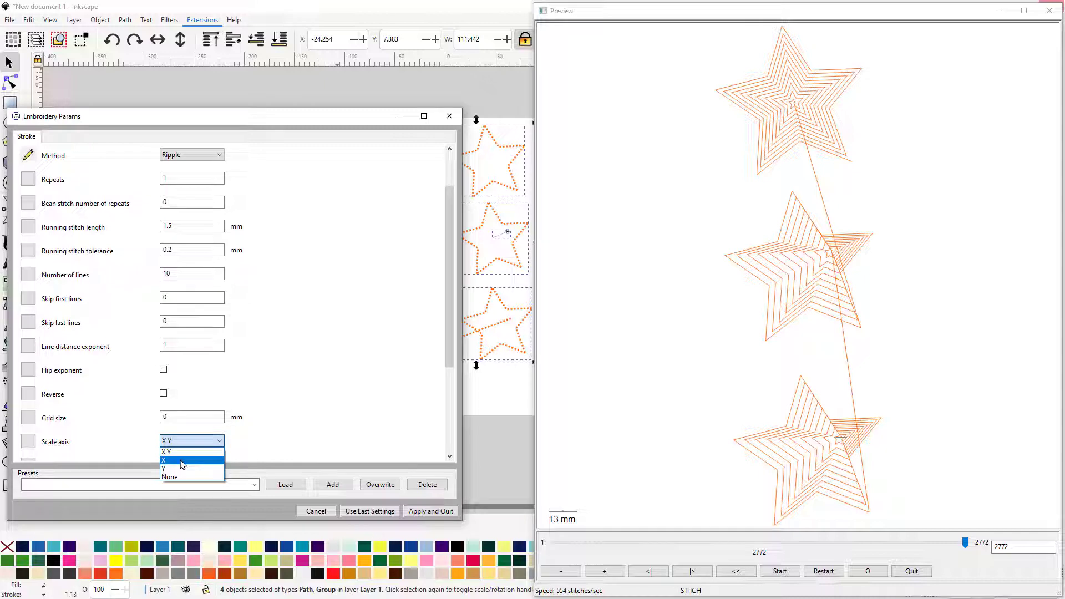
click(183, 462)
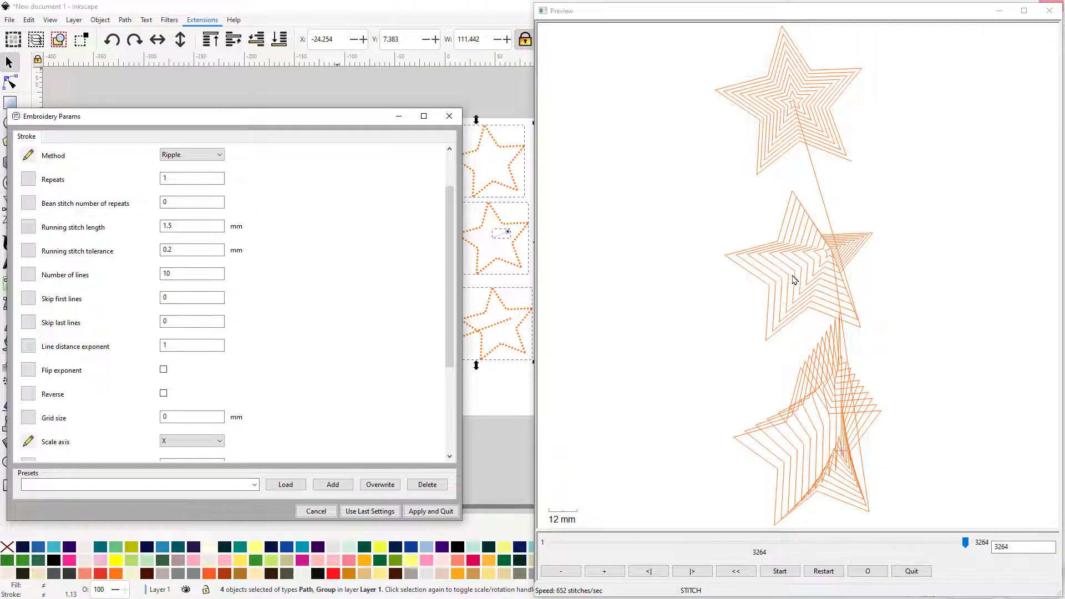
click(221, 443)
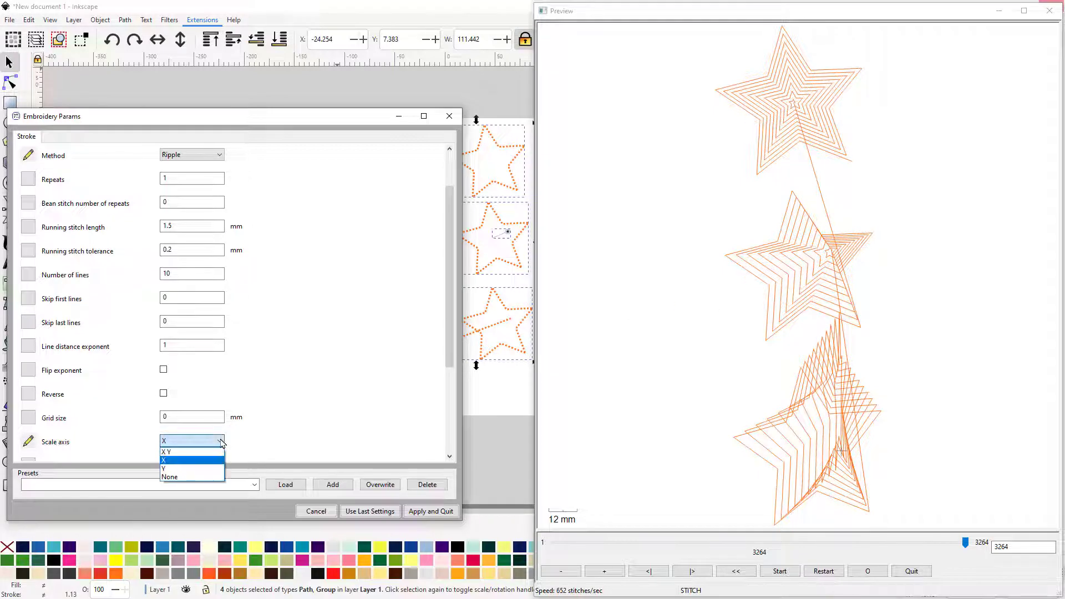
click(192, 469)
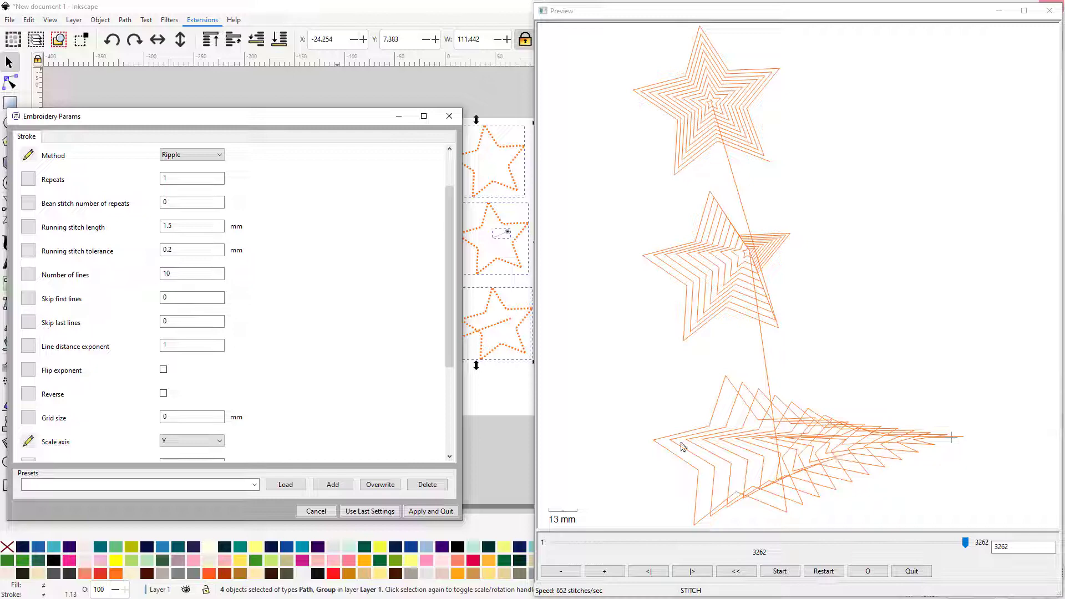
Step: Set the ripple's ending scale to 50 and its starting scale to 200, previewing the stitches after each change
drag(449, 369, 450, 424)
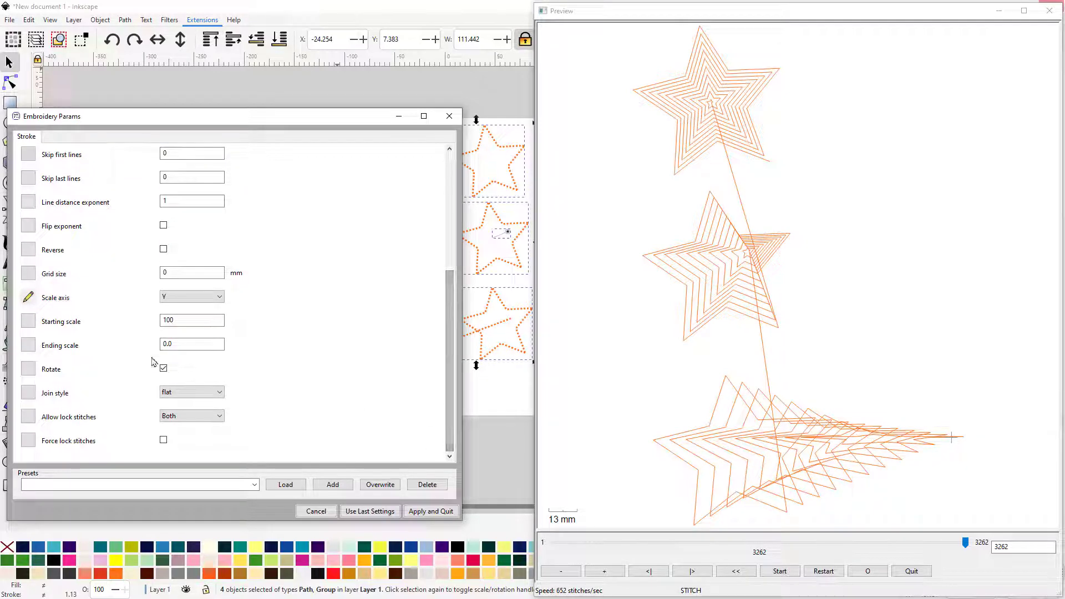
click(191, 321)
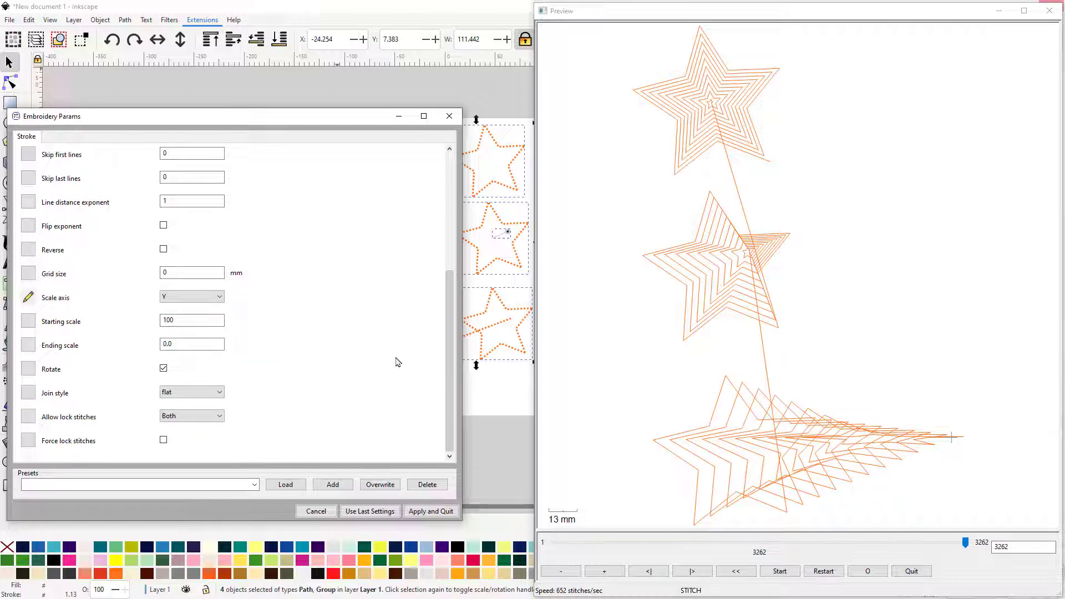
click(188, 343)
text(50)
key(Return)
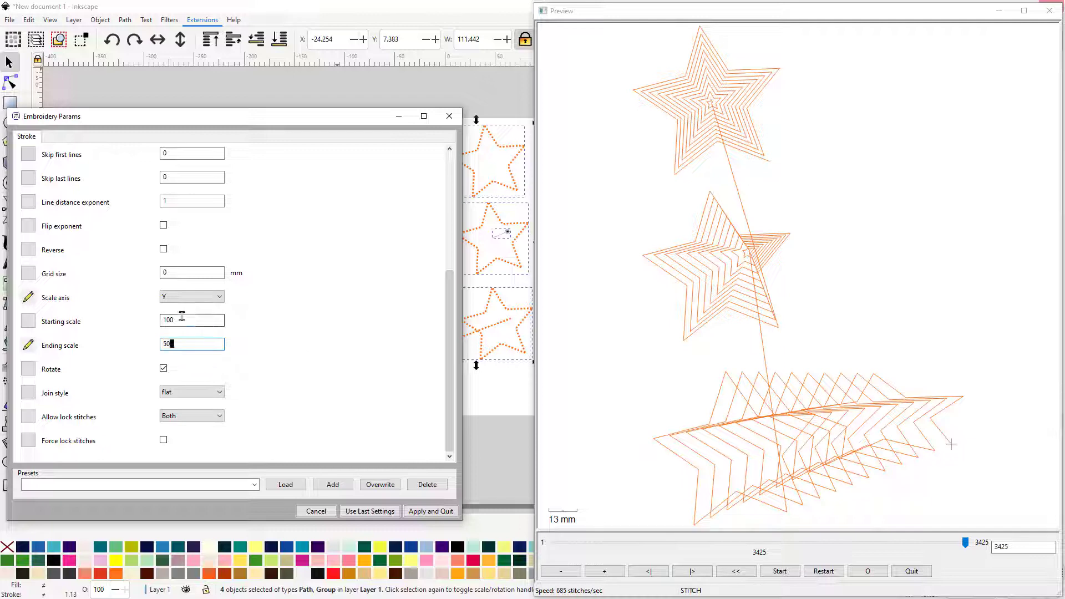
drag(185, 319, 95, 323)
text(200)
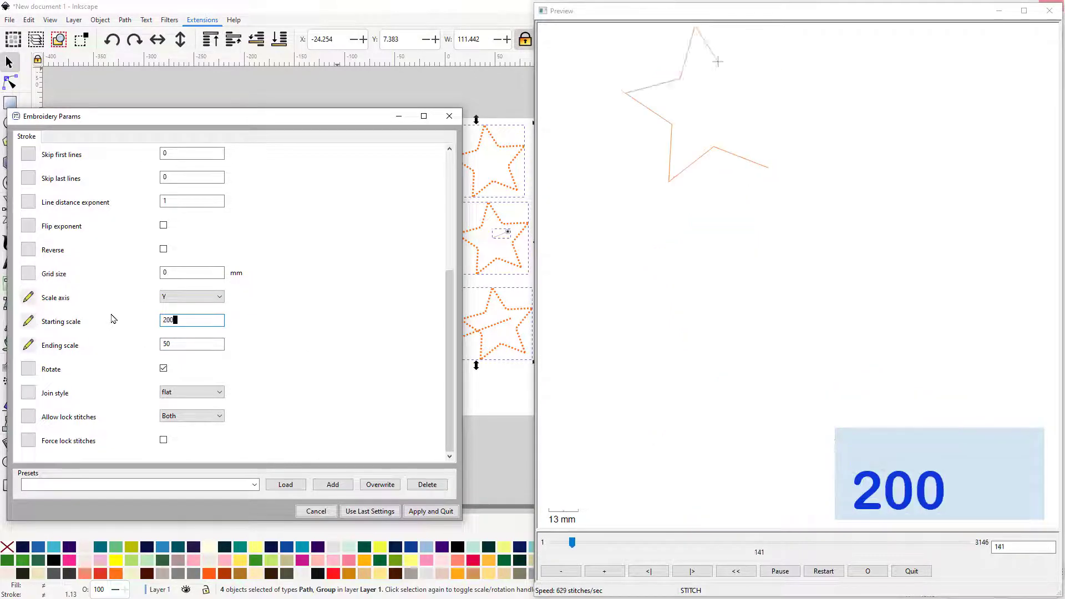
key(Return)
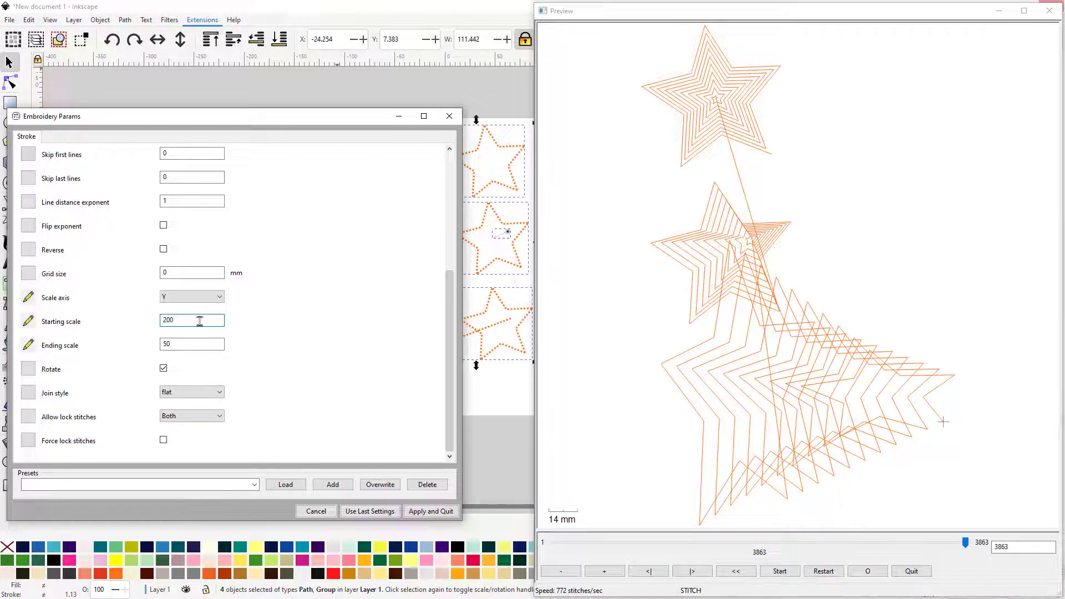
Step: Set the ripple's ending scale to 0 and the scale axis to X in the preview
click(166, 344)
text(50)
double_click(194, 347)
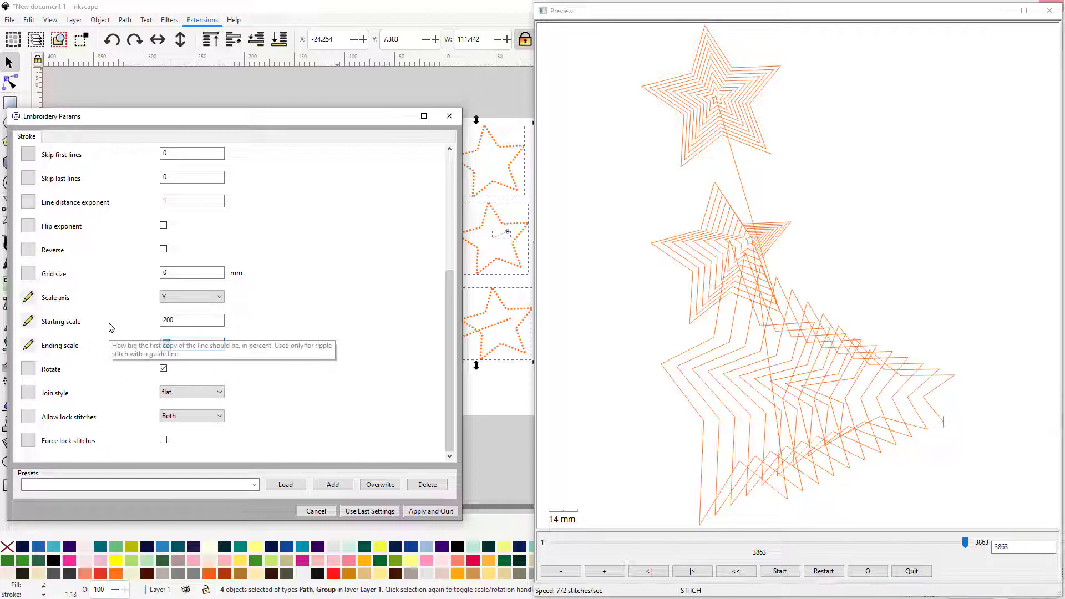
text(0)
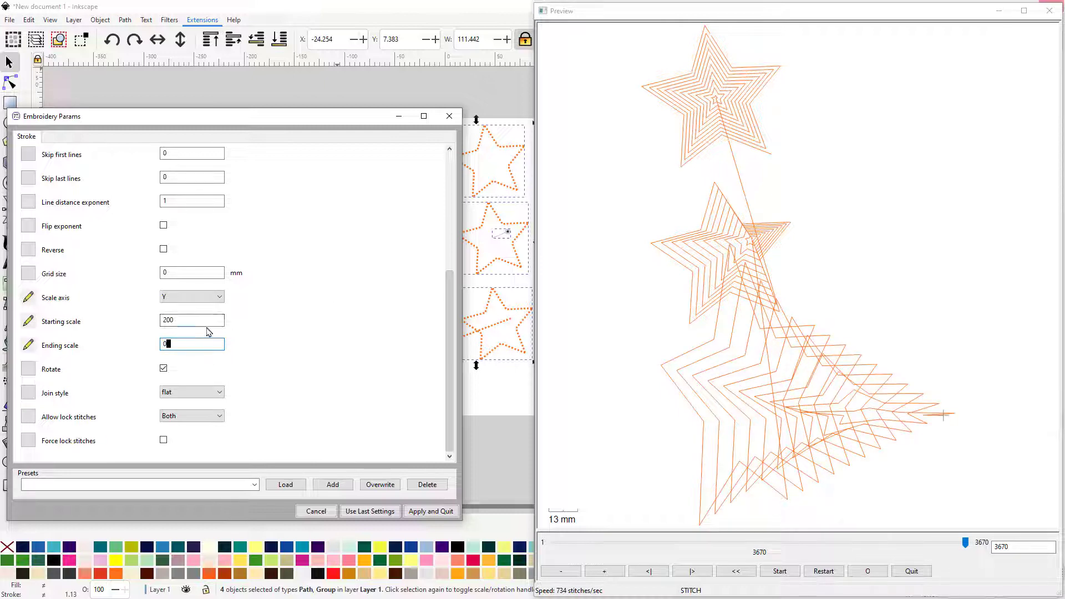
click(219, 299)
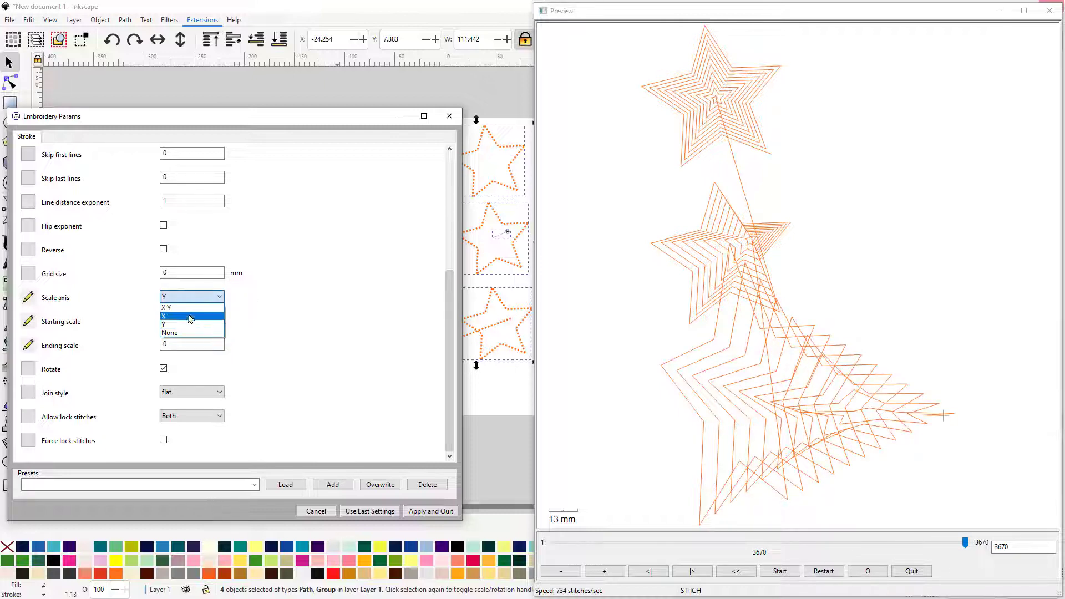
click(190, 319)
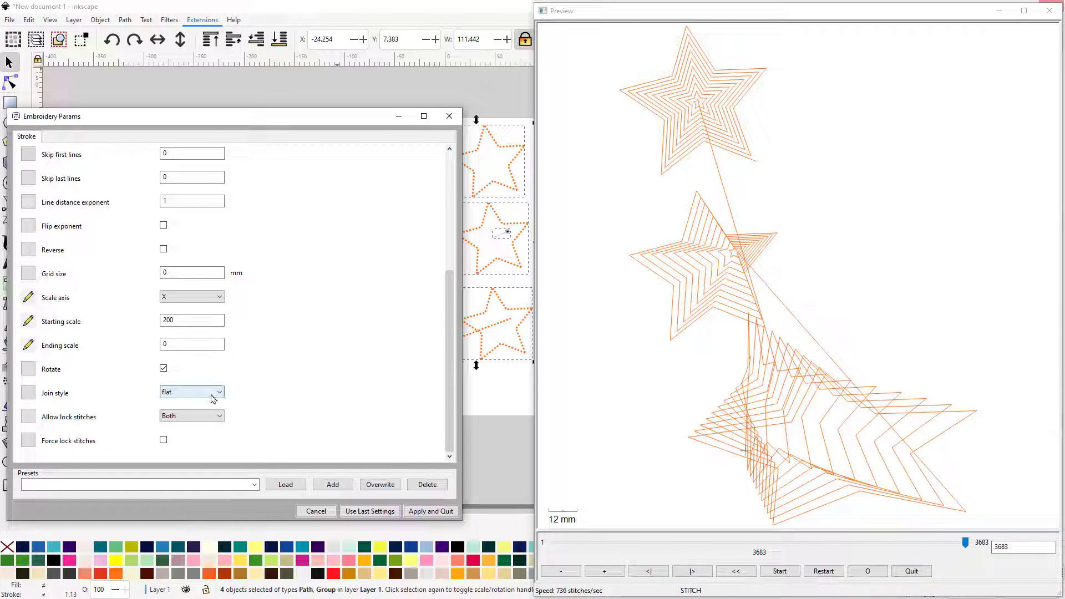
Step: Try the scale axis as None in the preview, and cancel the embroidery parameters
click(217, 298)
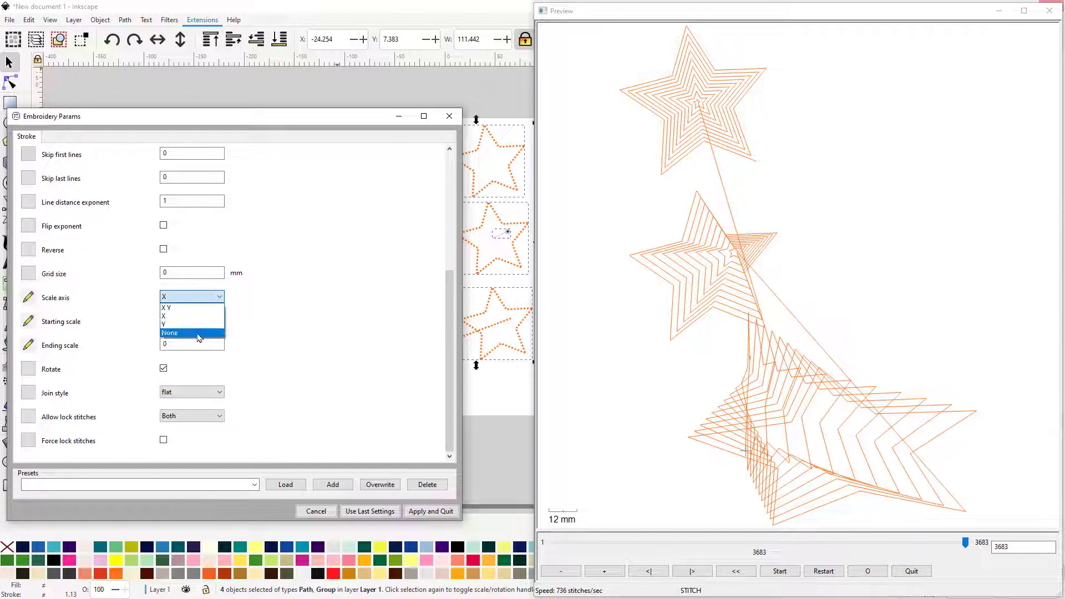
click(198, 333)
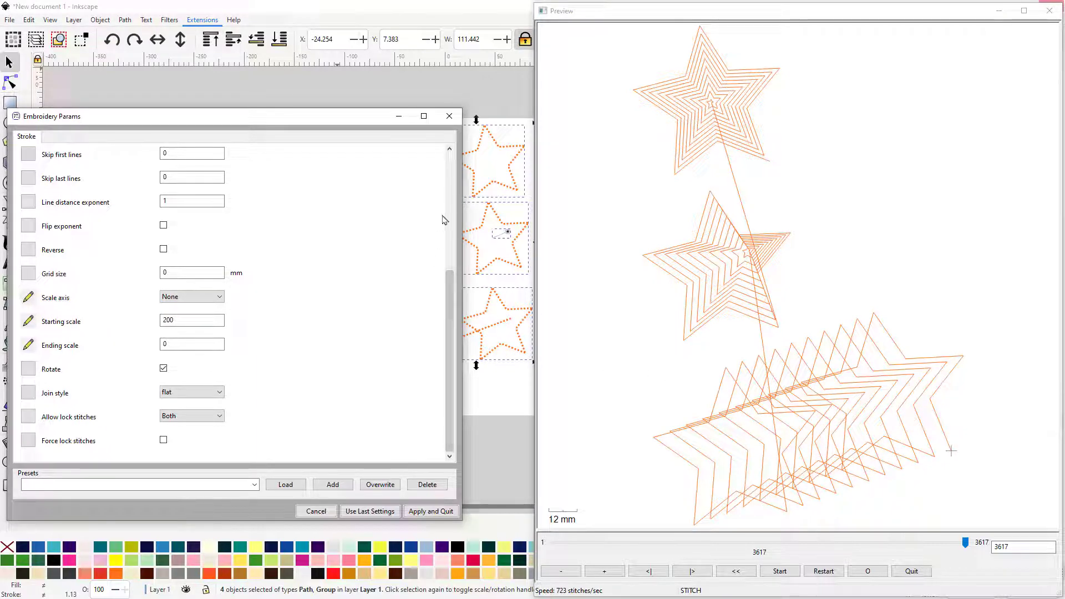
click(316, 511)
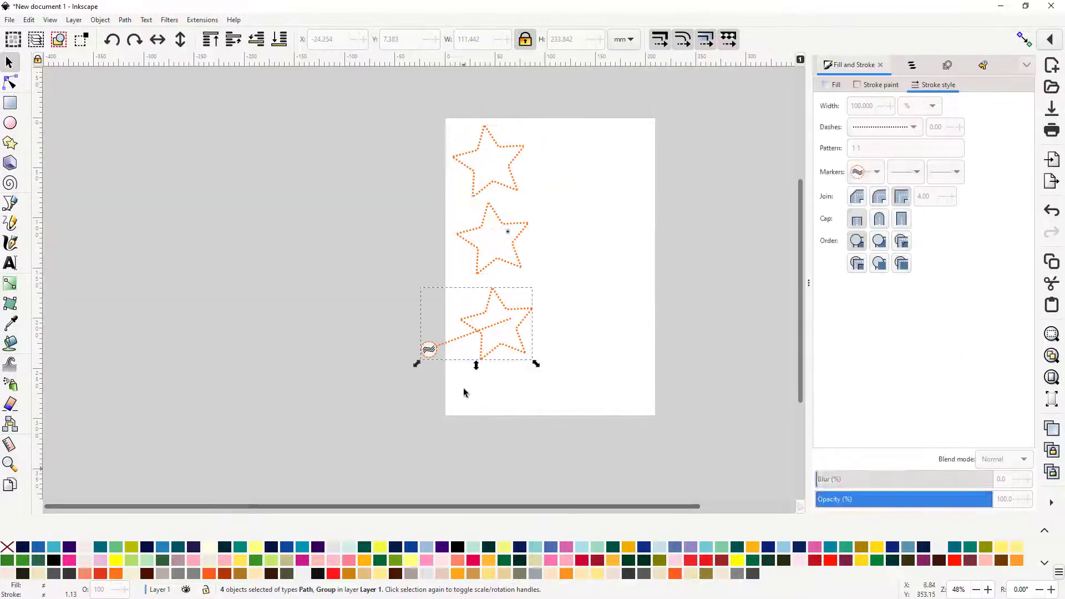
Step: Shift all selected objects about 10 mm right and 2 mm down
click(446, 347)
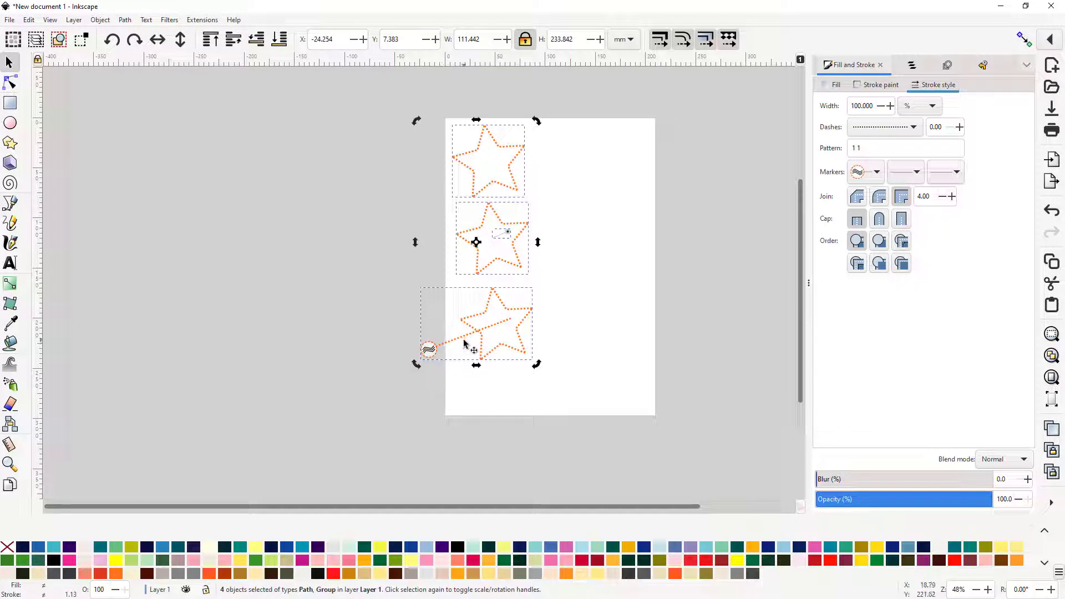
key(ctrl)
ctrl+scroll(529, 256, up, 1)
ctrl+scroll(529, 256, up, 2)
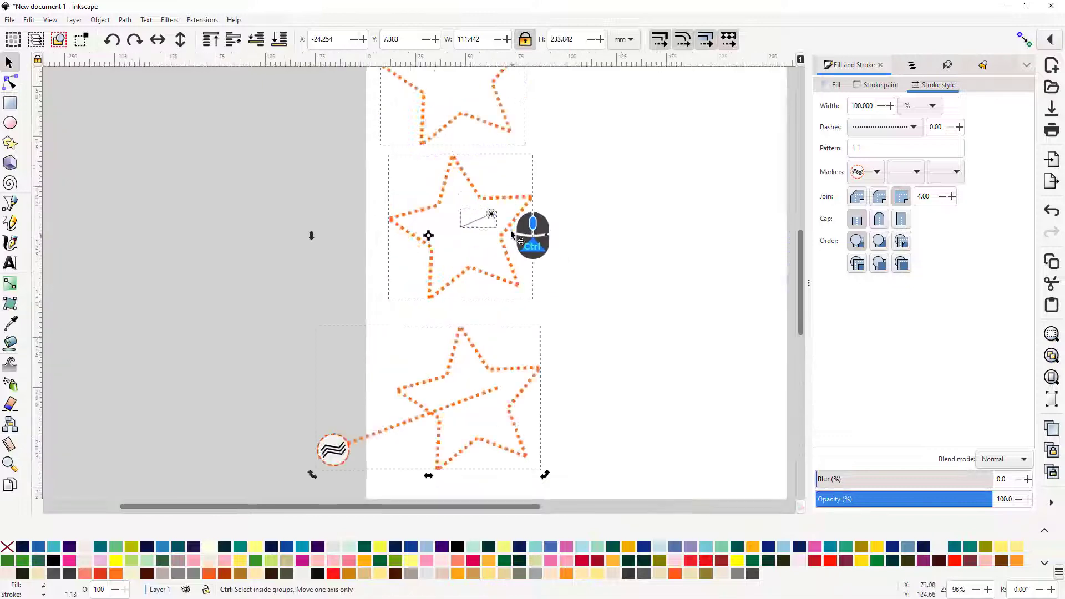
drag(485, 207, 513, 212)
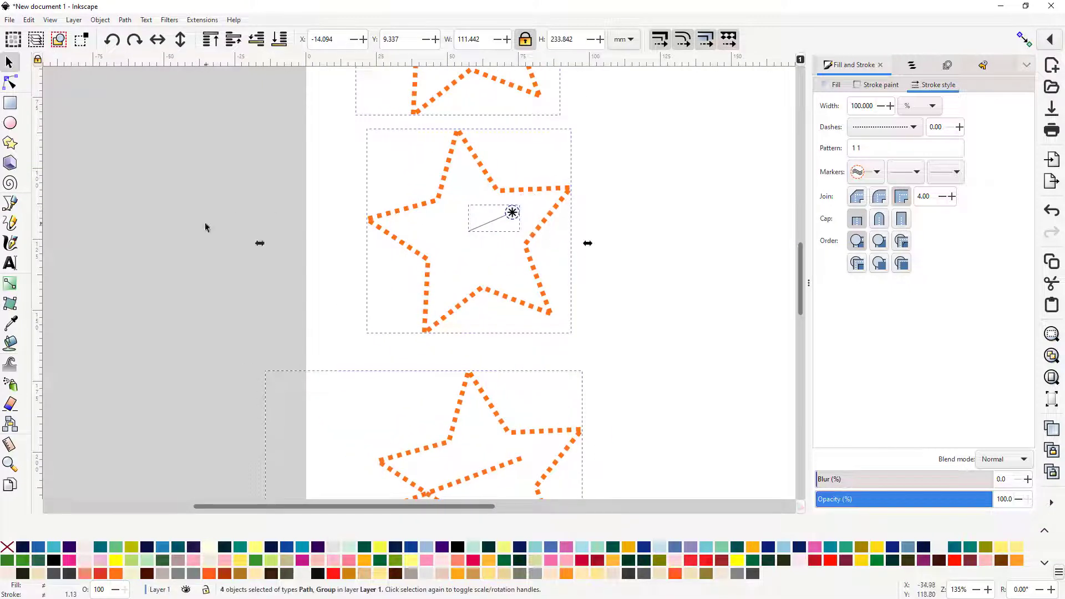
Step: Move only the ripple target symbol well outside the middle star, up and to the right of its outline
click(226, 228)
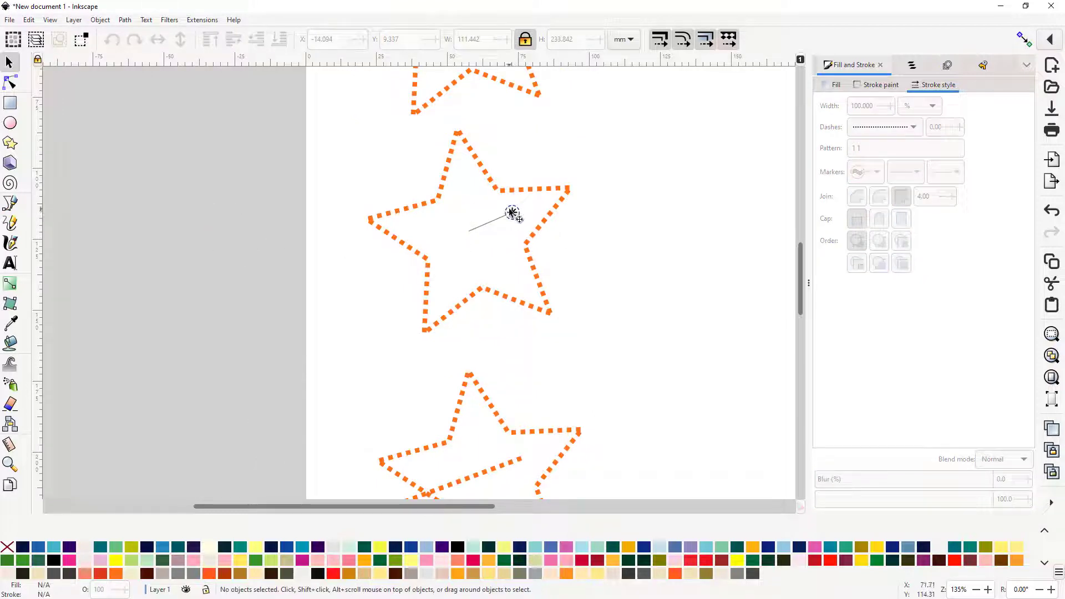
click(513, 213)
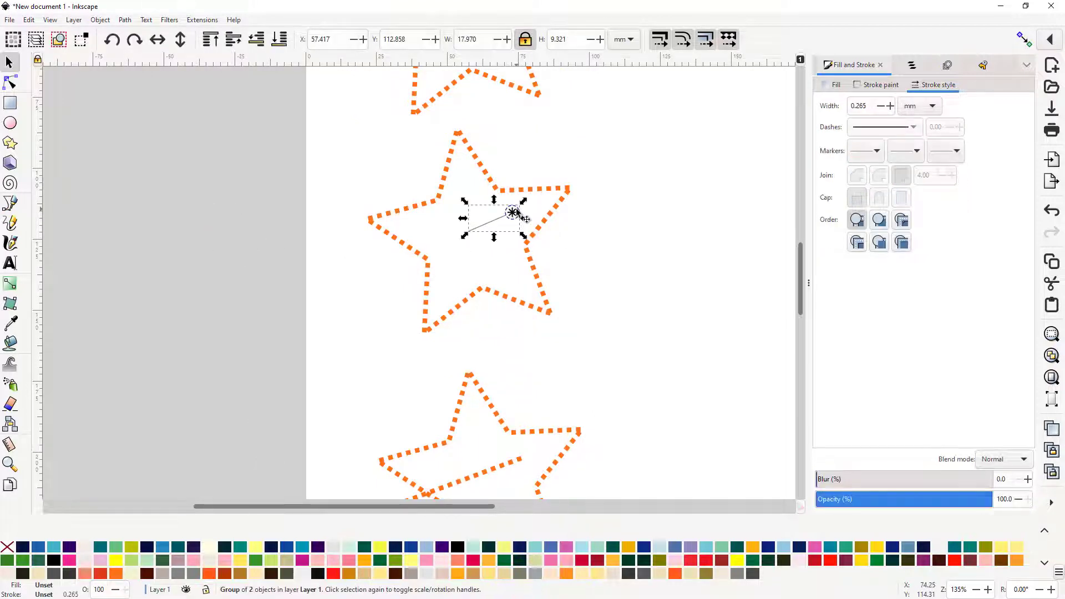
mouse_move(515, 211)
mouse_down()
mouse_move(637, 252)
mouse_move(628, 370)
mouse_move(606, 376)
mouse_move(652, 238)
mouse_move(661, 151)
mouse_move(741, 98)
mouse_move(733, 127)
mouse_move(741, 119)
mouse_move(707, 132)
mouse_move(727, 123)
mouse_up()
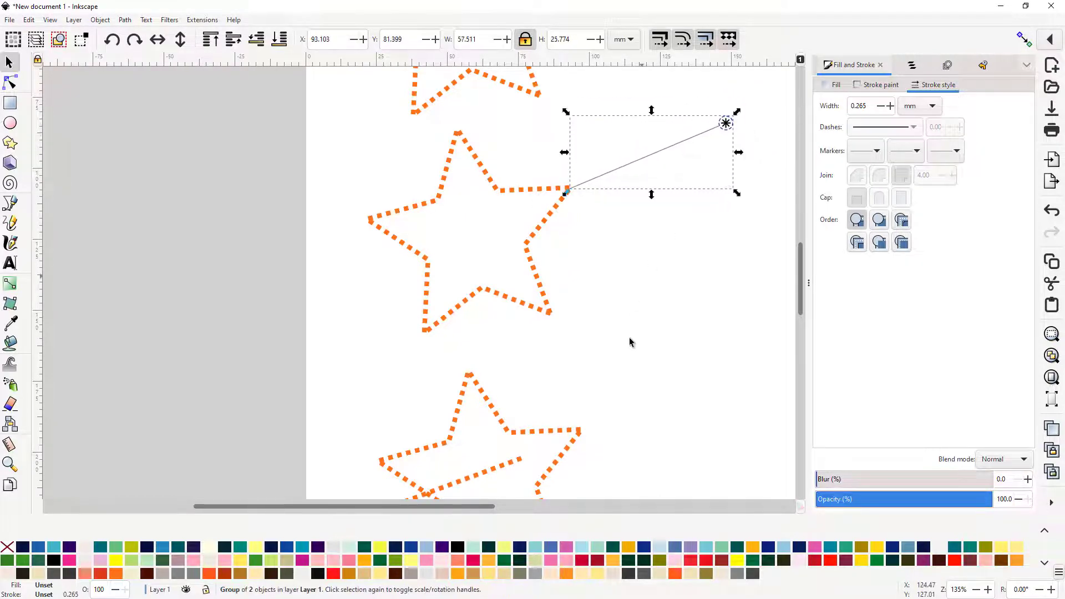
Step: Extend the guide line of the lowest star past its upper-right tip, placing the free end node at about X 151.8, Y 170.7 mm
drag(615, 409, 575, 241)
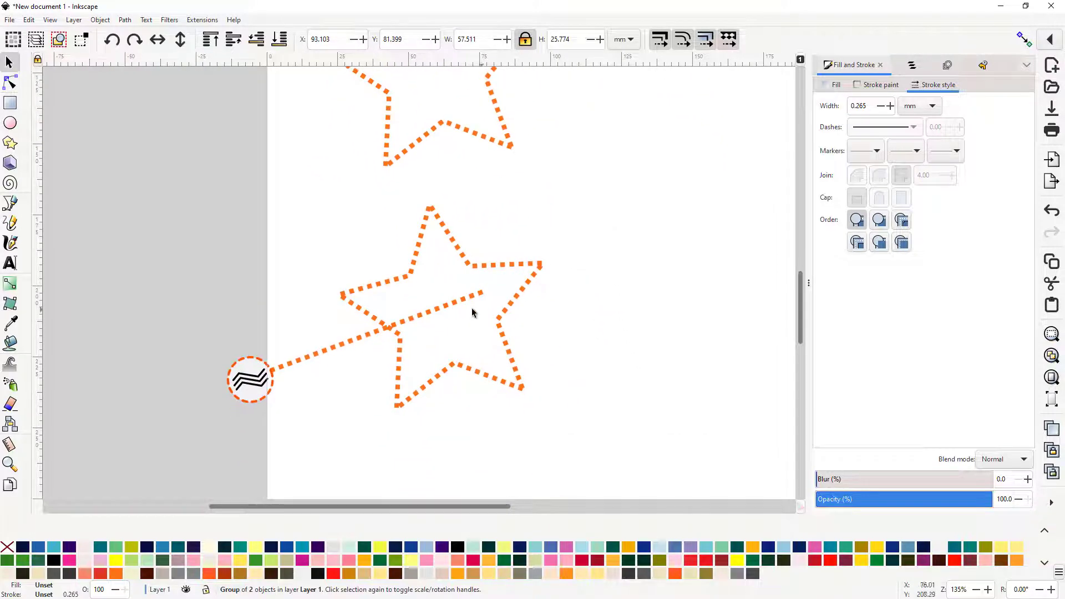
click(437, 307)
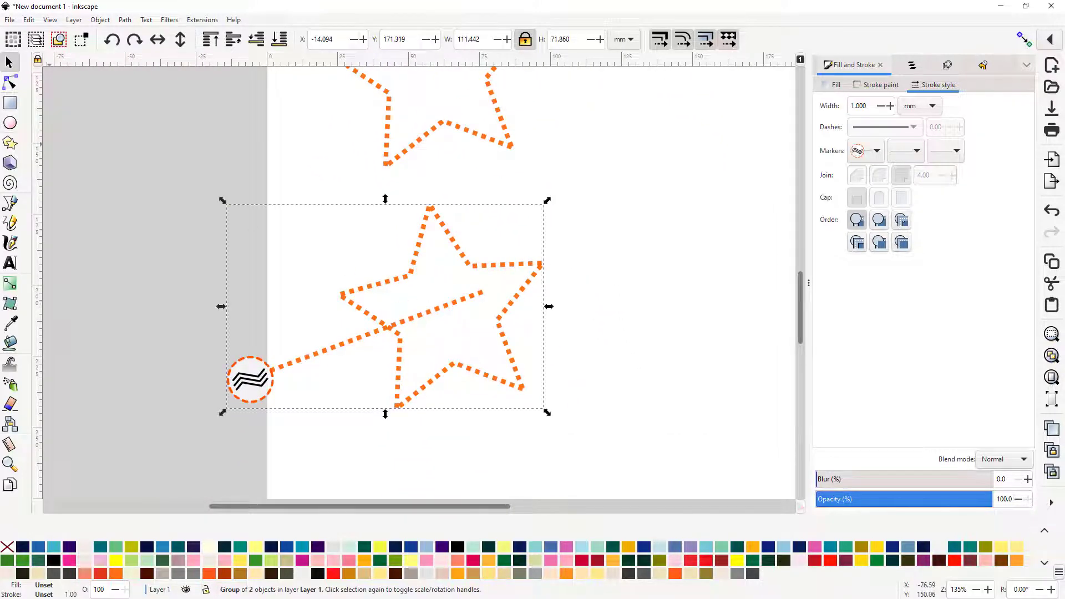
click(10, 82)
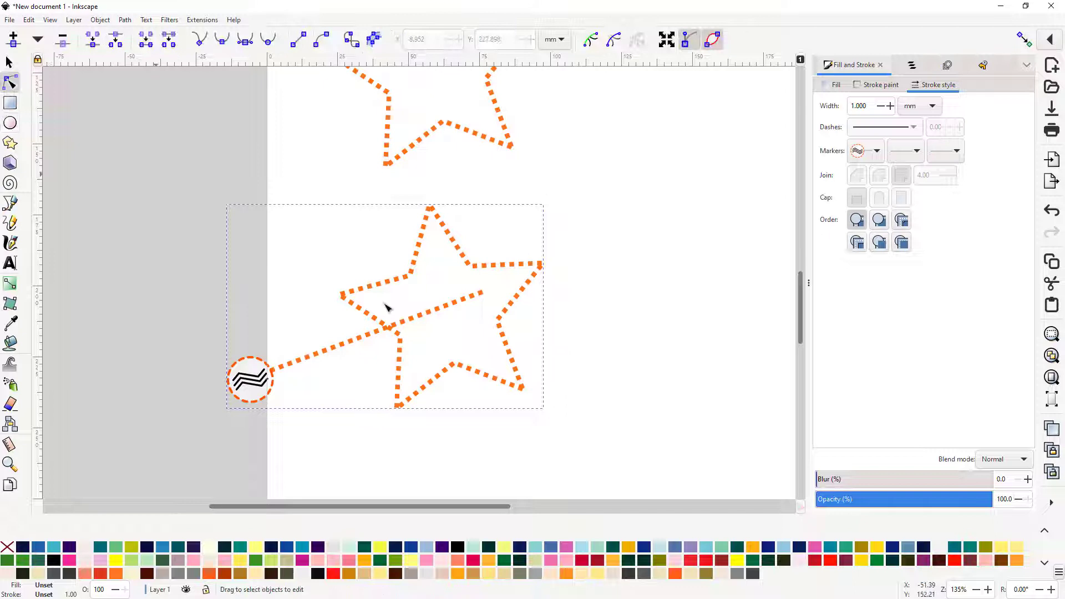
click(455, 304)
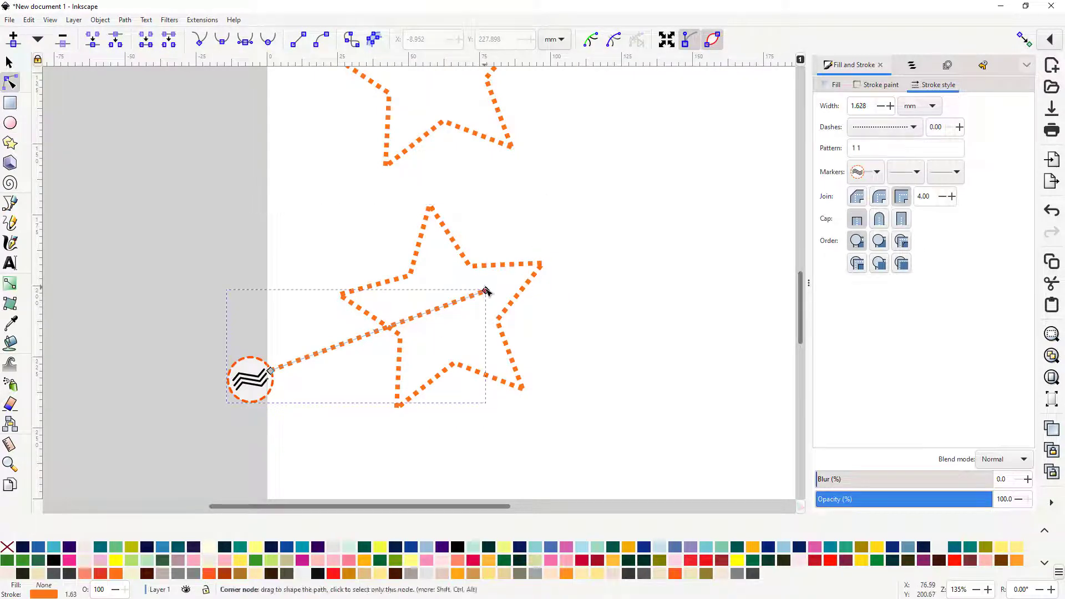
click(486, 292)
mouse_move(486, 292)
mouse_down()
mouse_move(589, 261)
mouse_move(767, 182)
mouse_up()
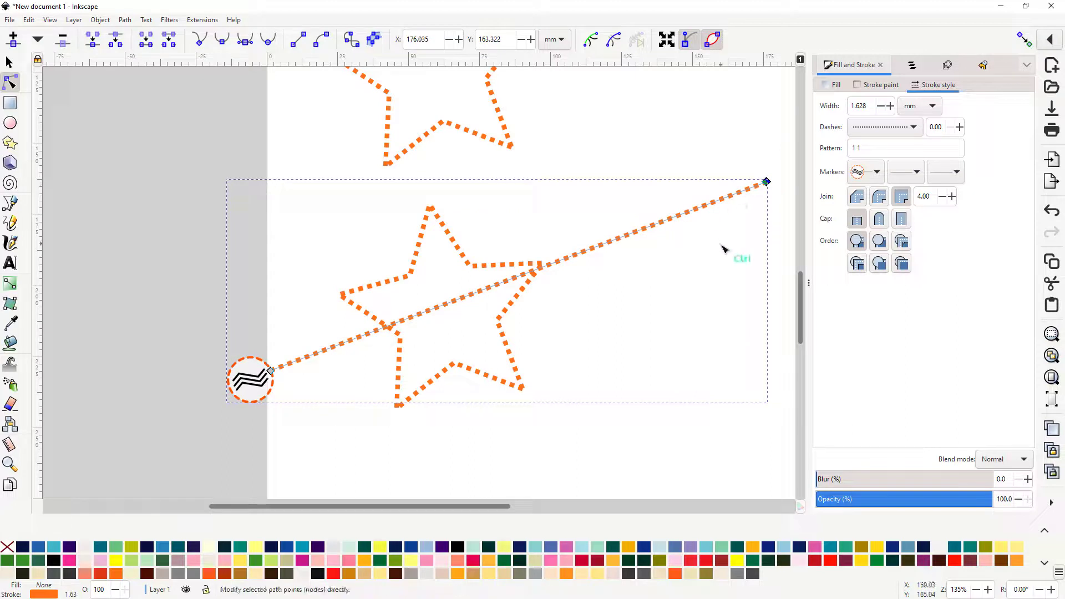
scroll(721, 252, down, 2)
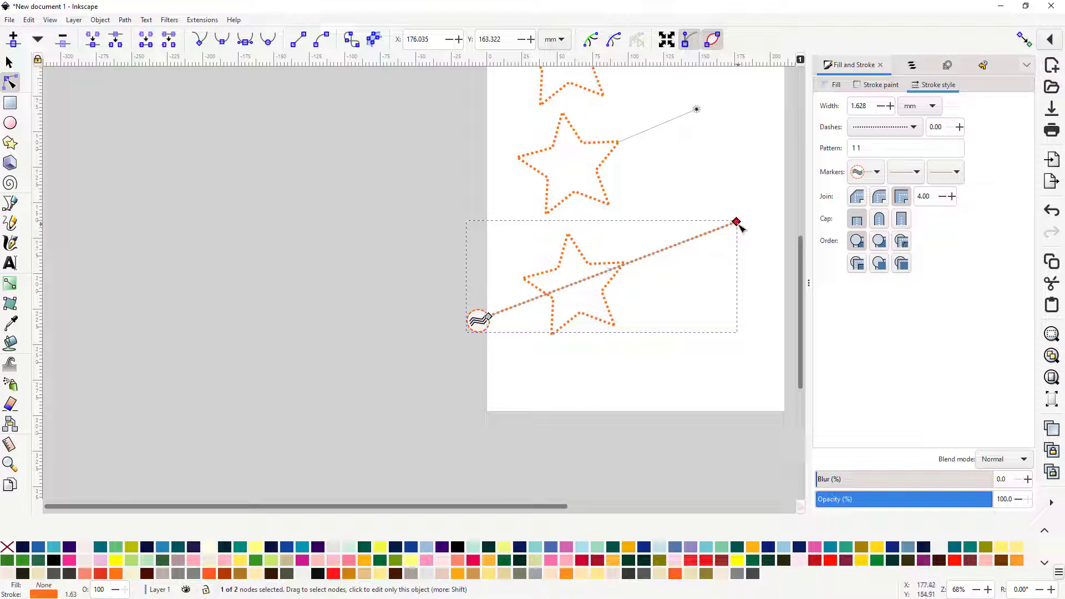
drag(738, 222, 703, 233)
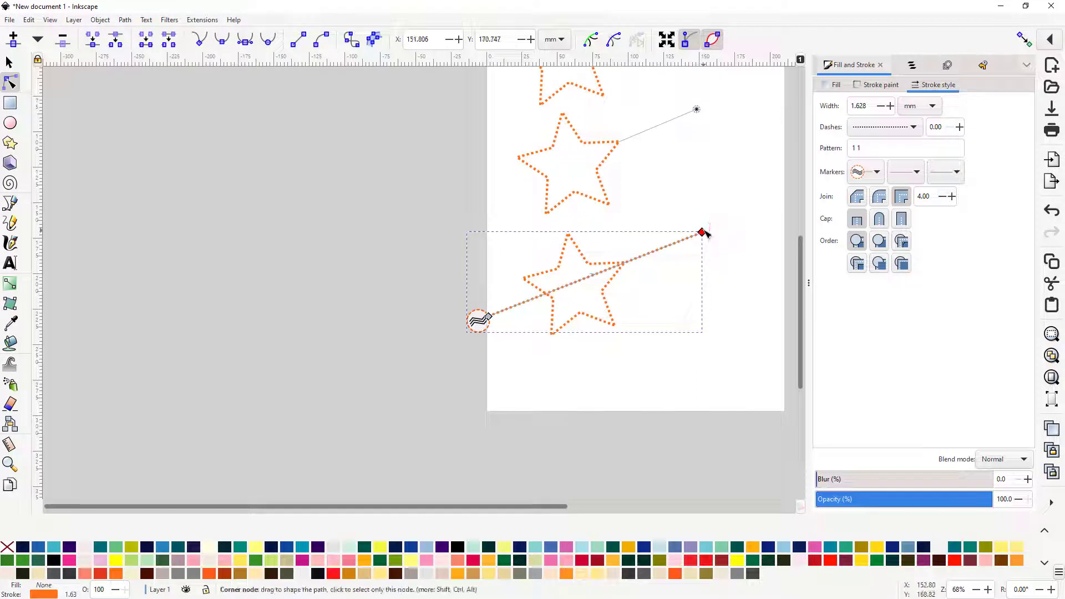
scroll(700, 179, down, 2)
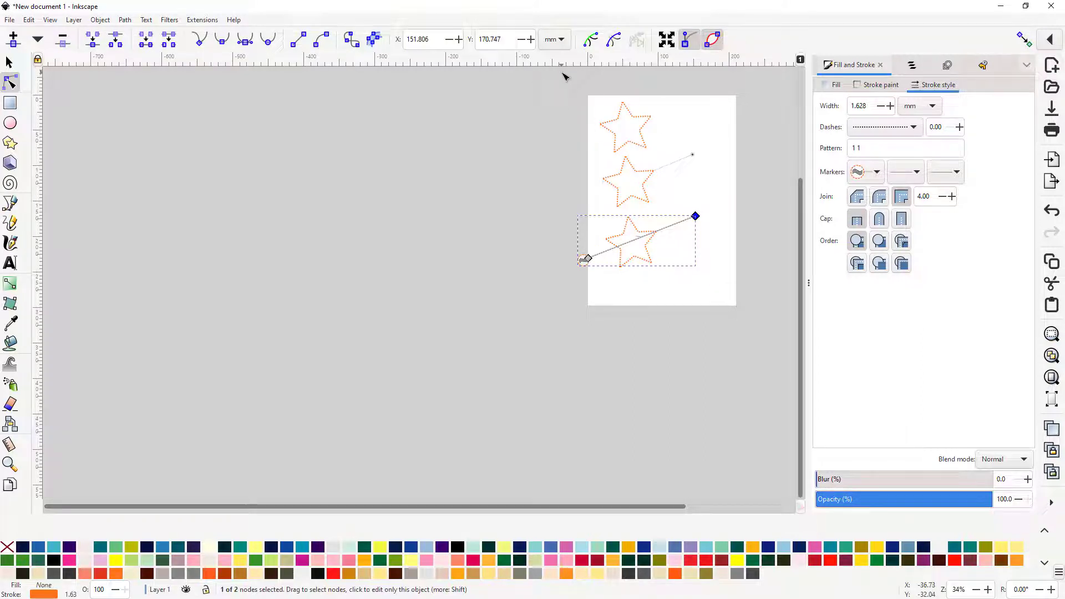
key(5)
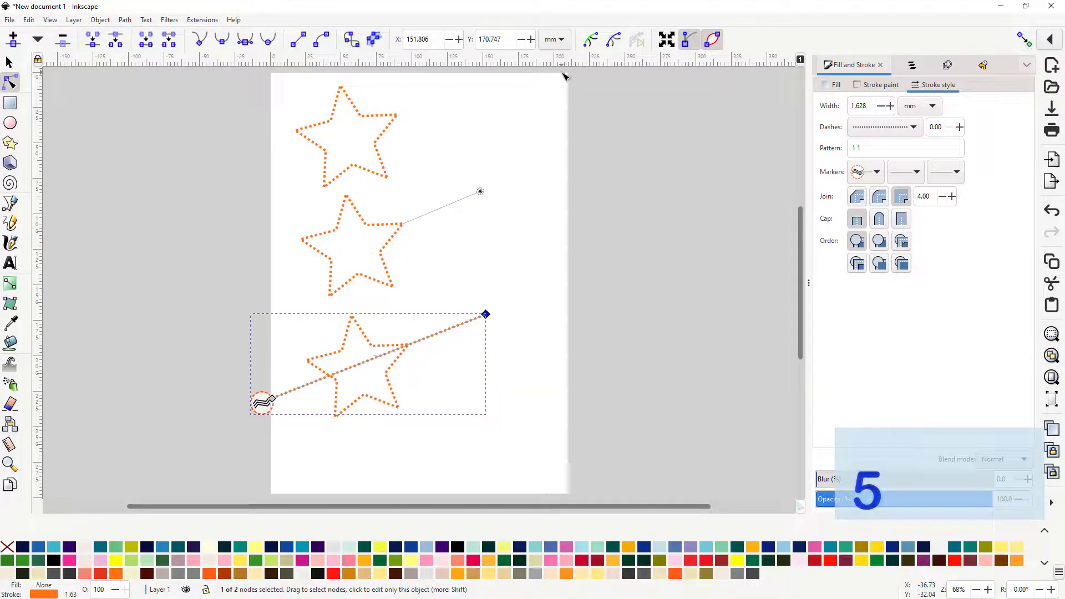
Step: Select all stars with their target and guide line, and preview them in the Ink/Stitch embroidery parameters with the Ripple method
click(10, 63)
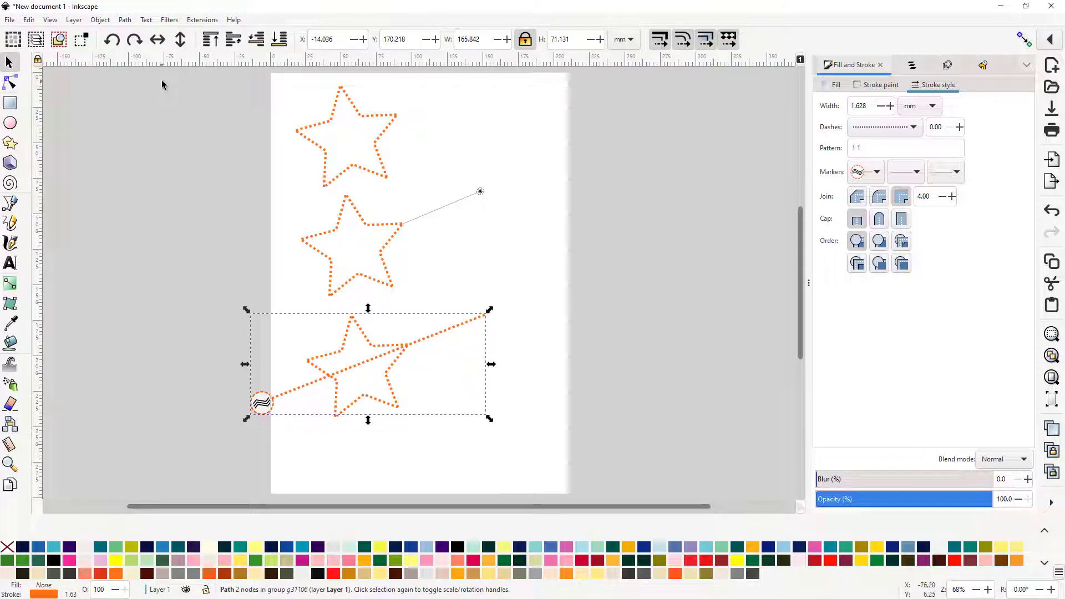
drag(162, 84, 570, 490)
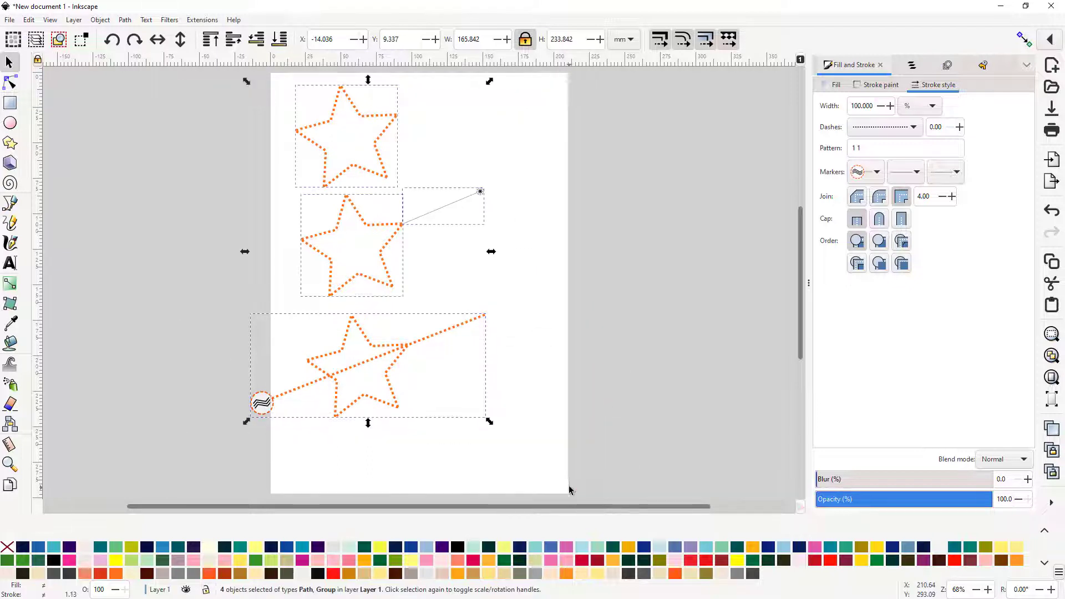
click(202, 20)
mouse_move(220, 166)
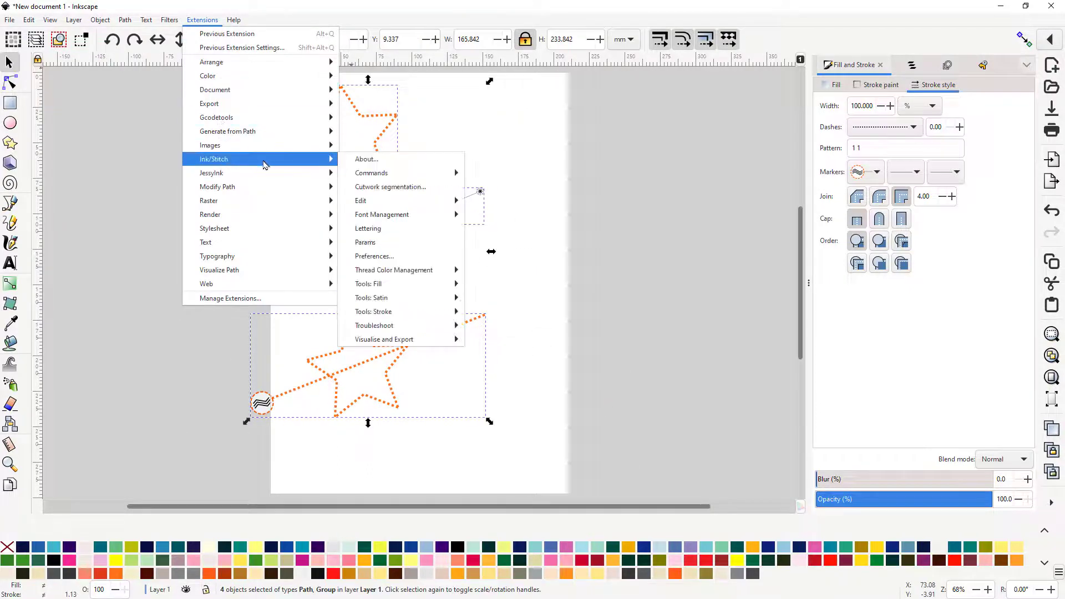
click(367, 246)
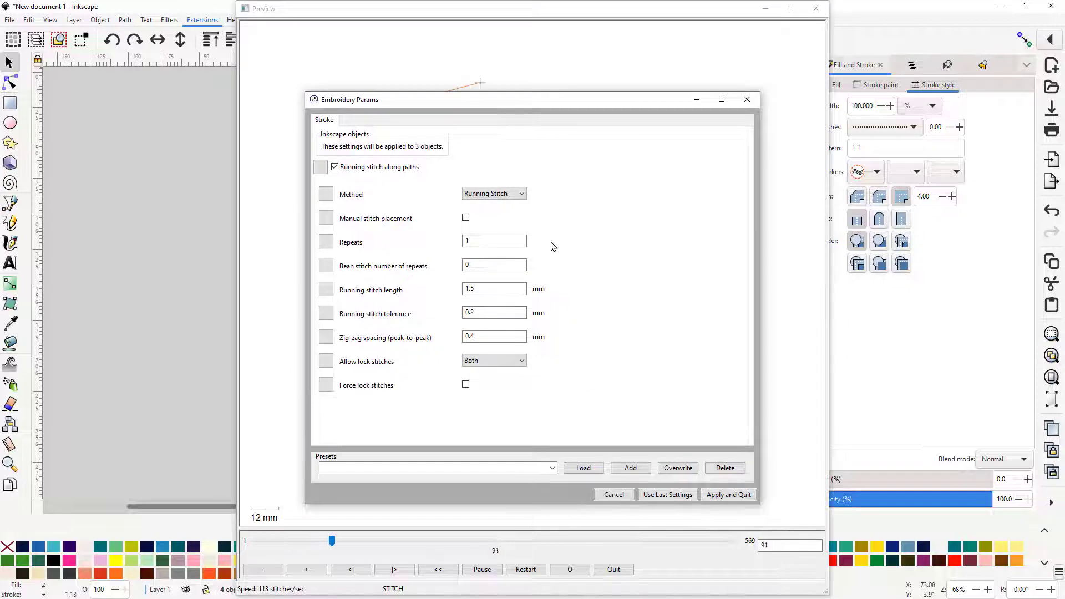
click(517, 194)
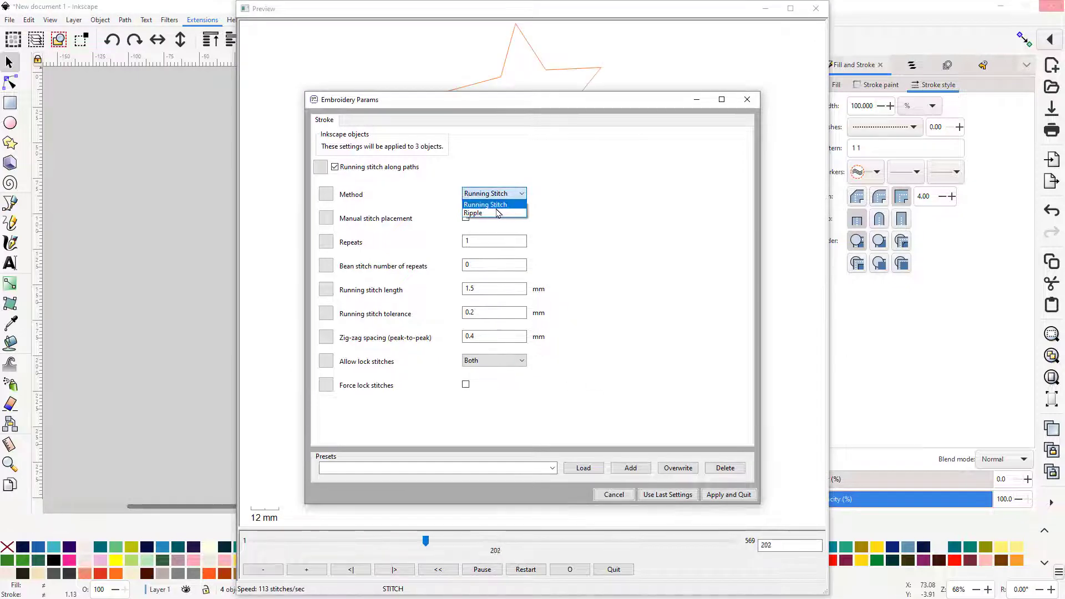
click(498, 213)
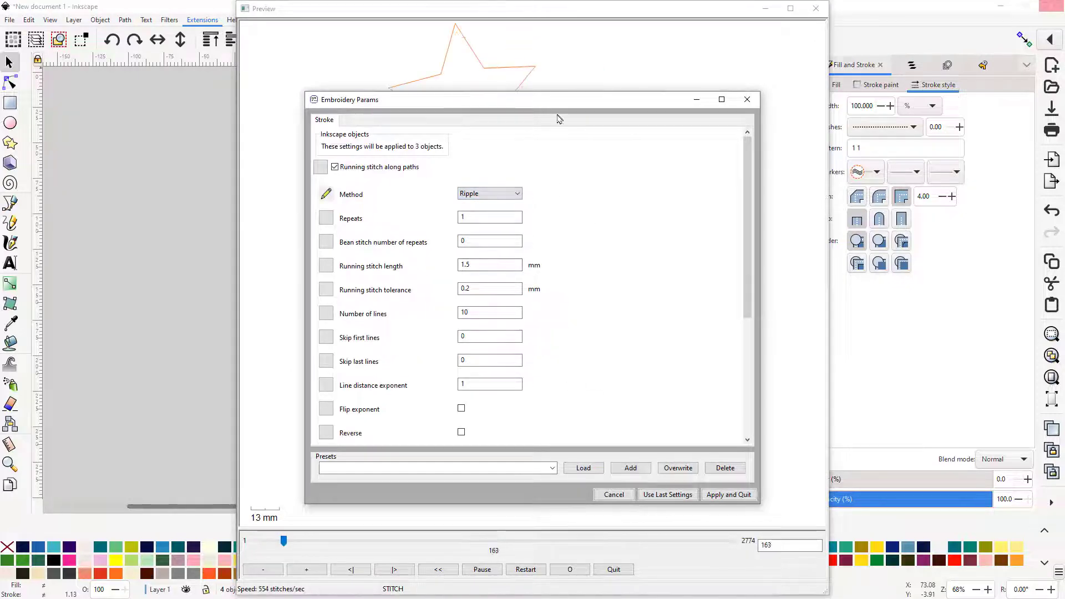
drag(551, 101, 249, 65)
click(546, 12)
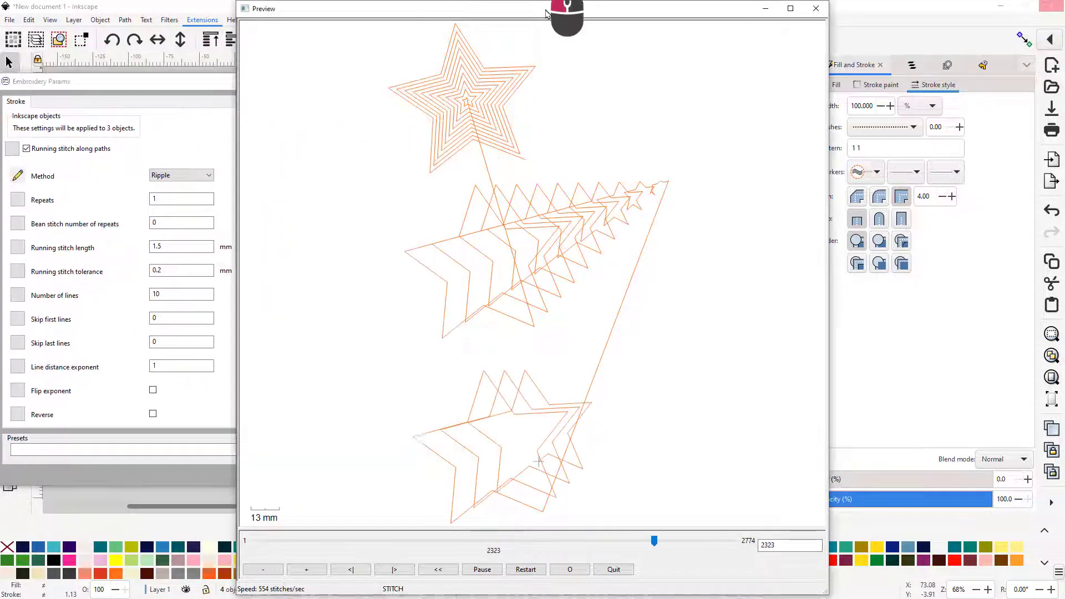
drag(547, 12, 783, 25)
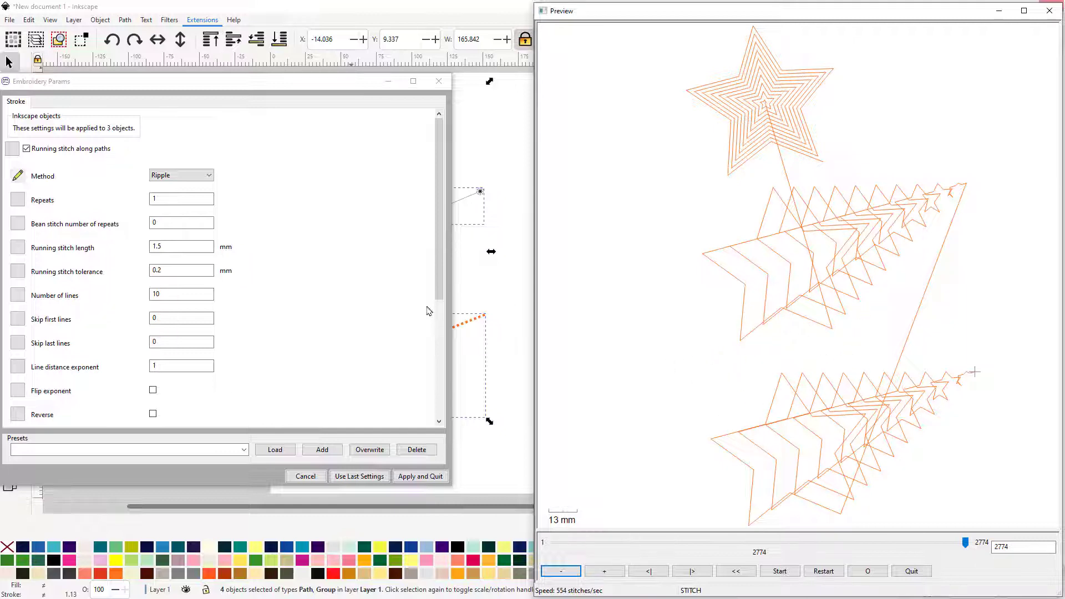
Step: Try the scale axis as X and as Y in the ripple preview, and cancel the embroidery parameters
scroll(188, 335, down, 4)
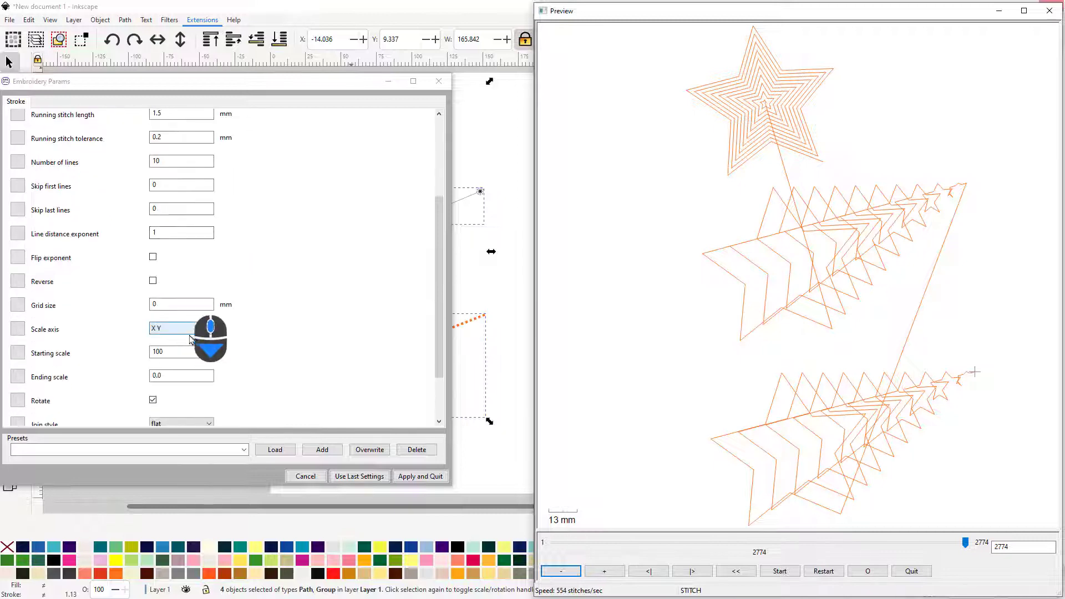
click(211, 332)
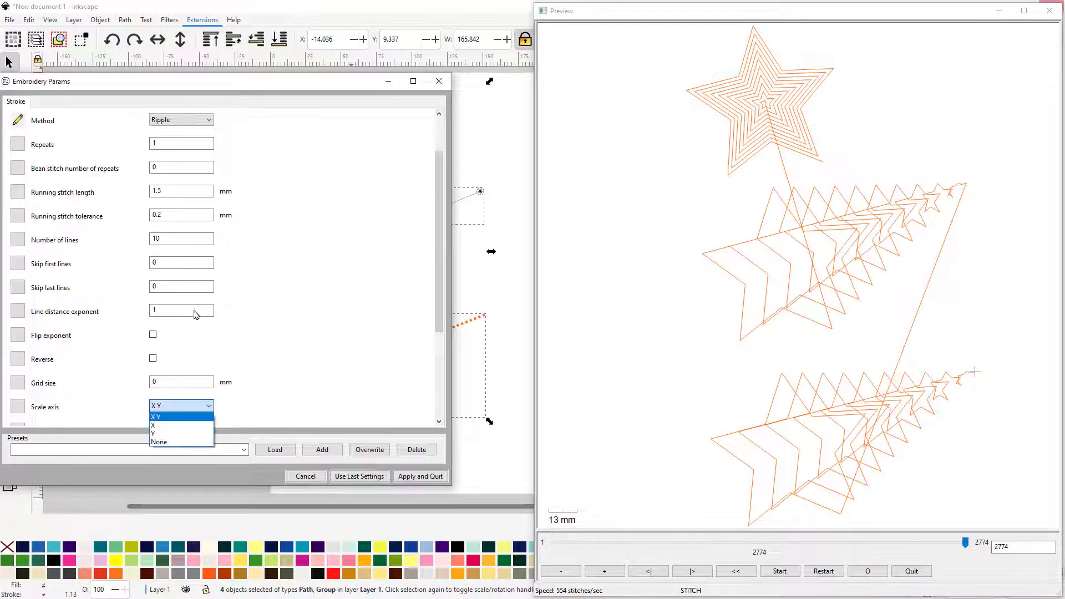
click(171, 425)
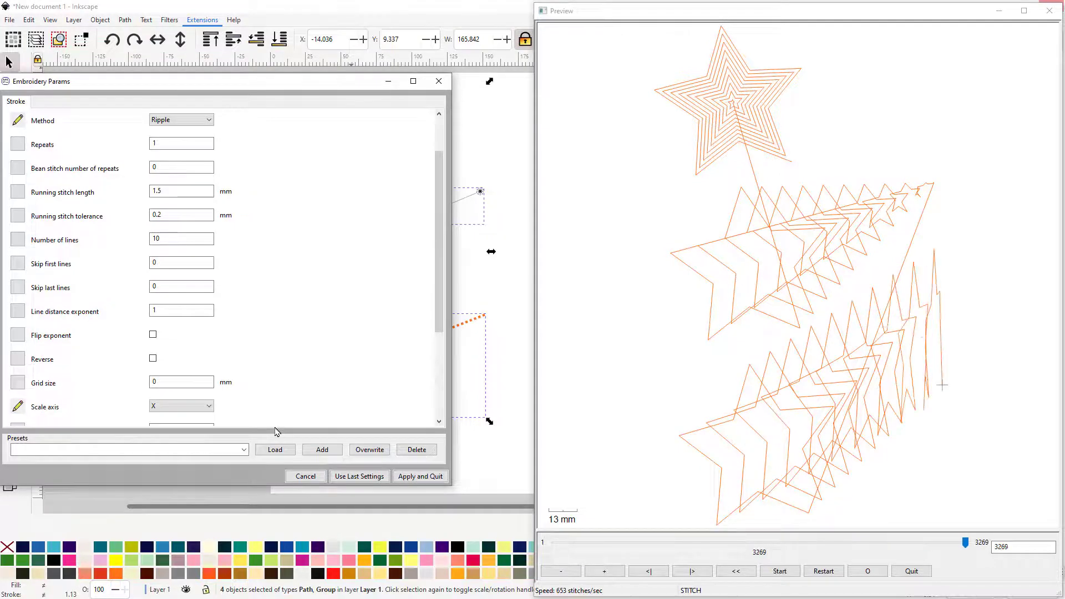
click(214, 408)
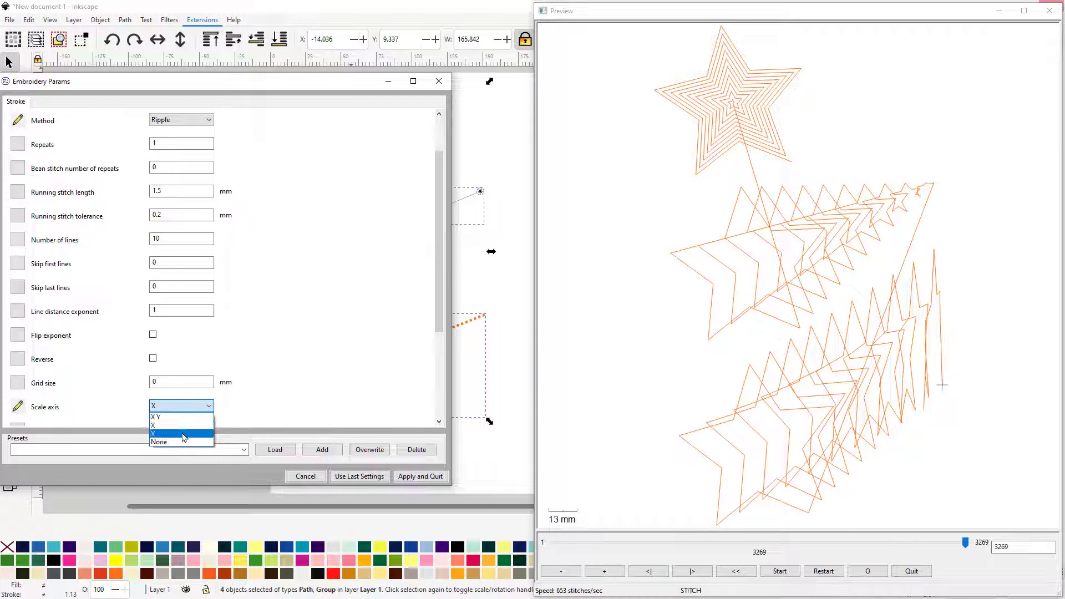
click(183, 434)
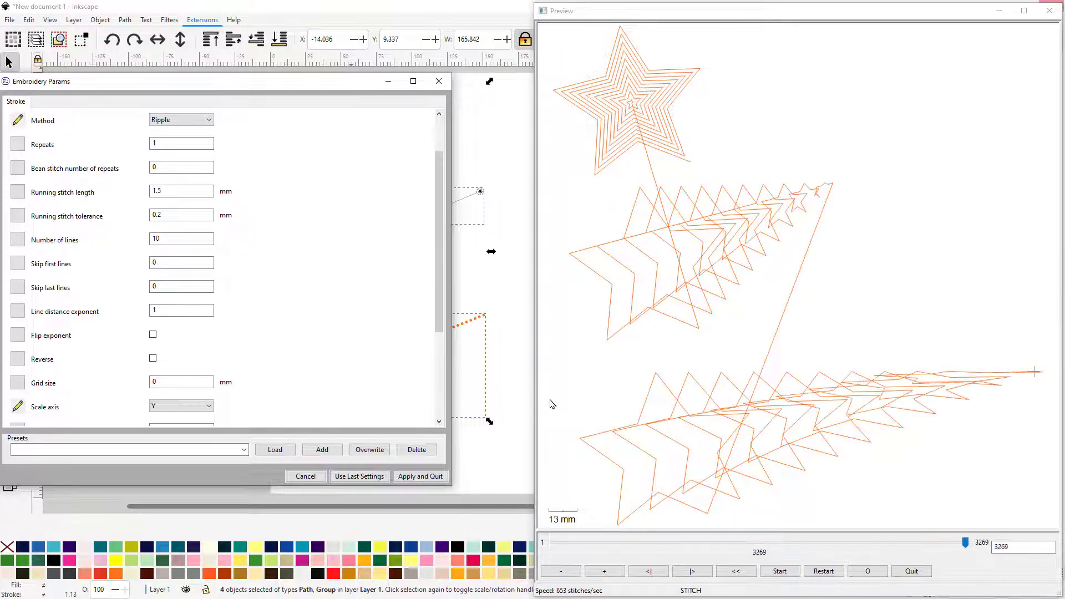
click(306, 476)
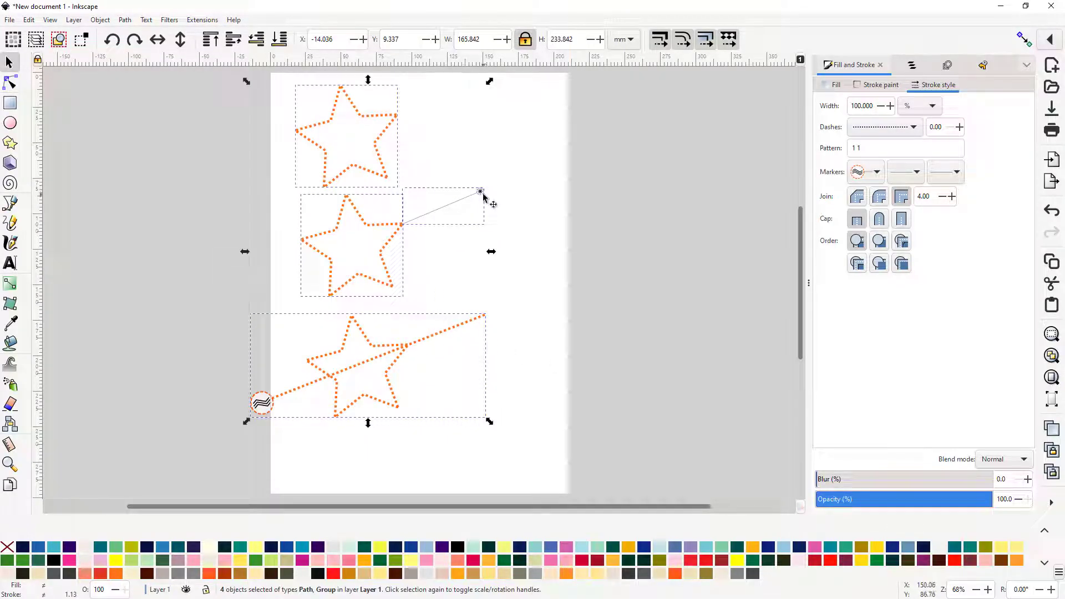
Step: Shift all objects about 11 mm right and 5 mm up, and move the ripple target symbol inside the middle star
drag(481, 192, 362, 225)
click(209, 230)
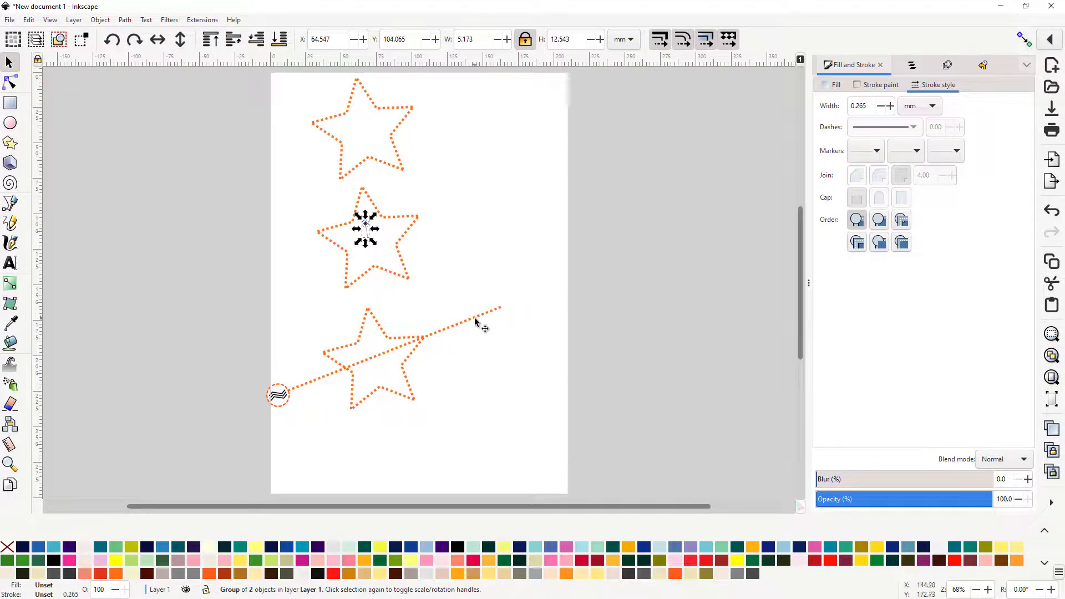
Step: Move the guide line's free end node inside the lowest star, to about X 72.9, Y 188.7 mm
click(476, 319)
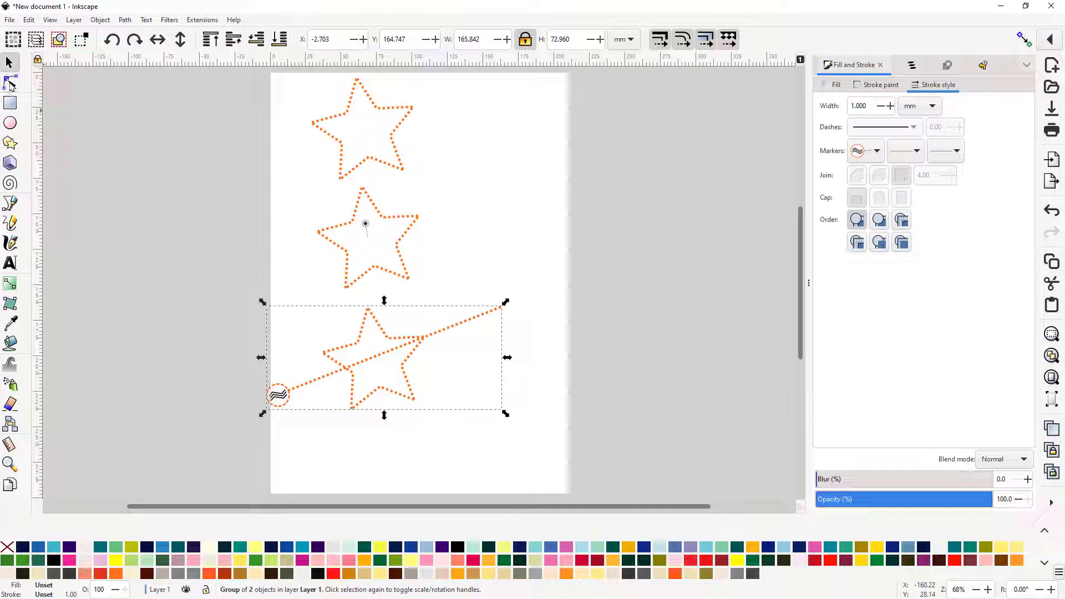
click(10, 83)
click(499, 307)
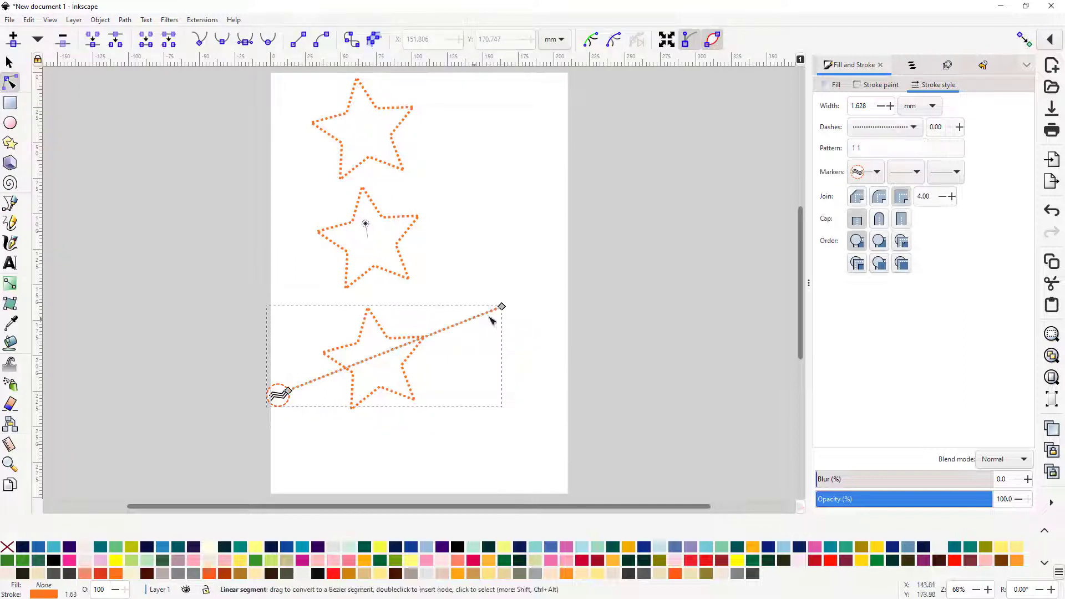
drag(502, 308, 374, 342)
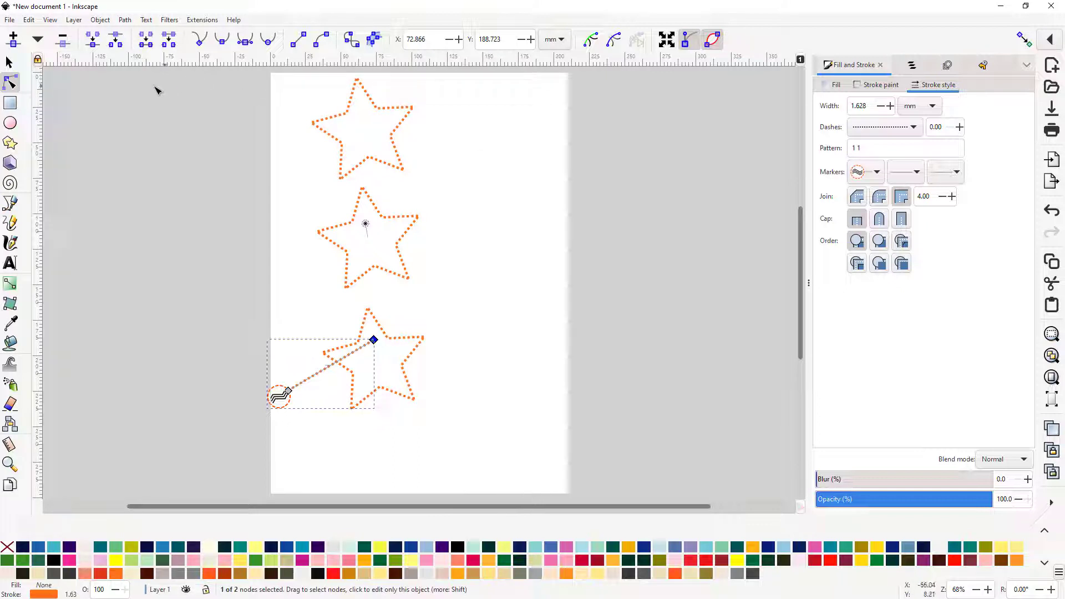
Step: Set the method of all three stars to Ripple in the embroidery parameters, and preview the inner target and shortened guide line
key(s)
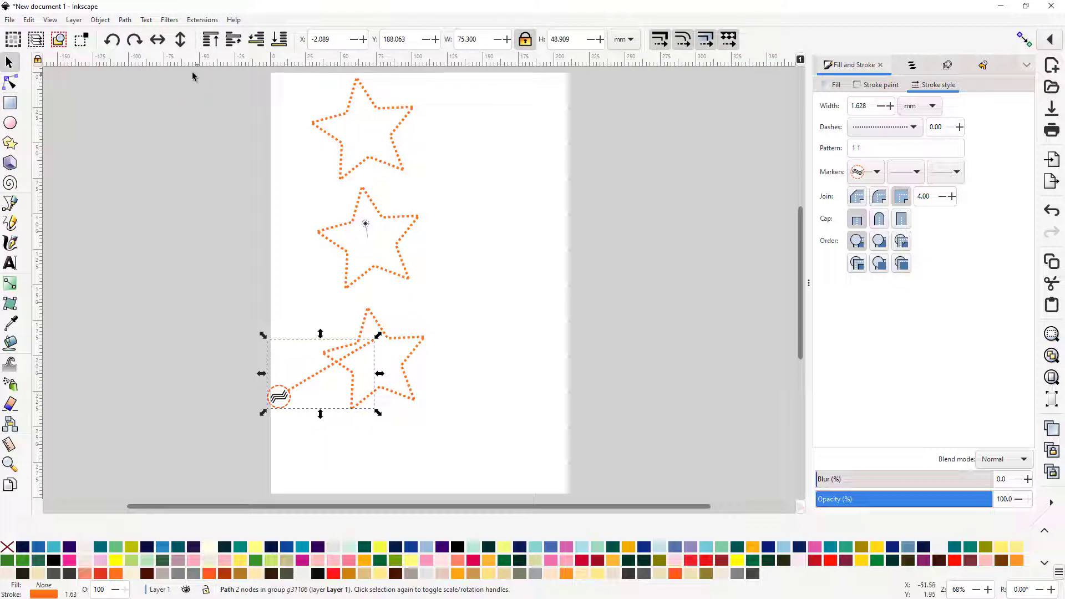
drag(242, 76, 552, 463)
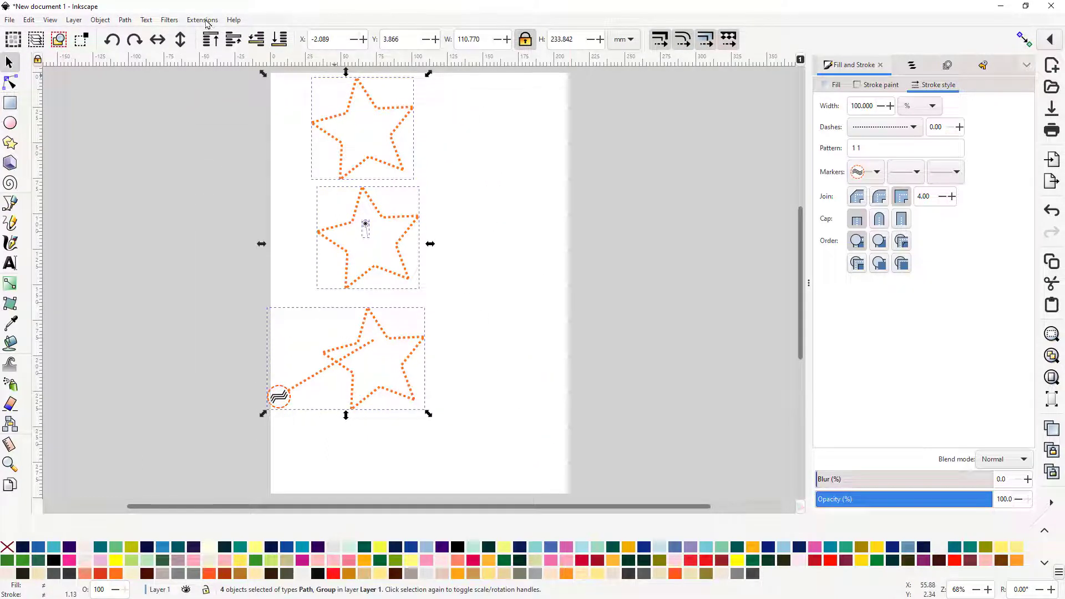
click(203, 21)
mouse_move(322, 167)
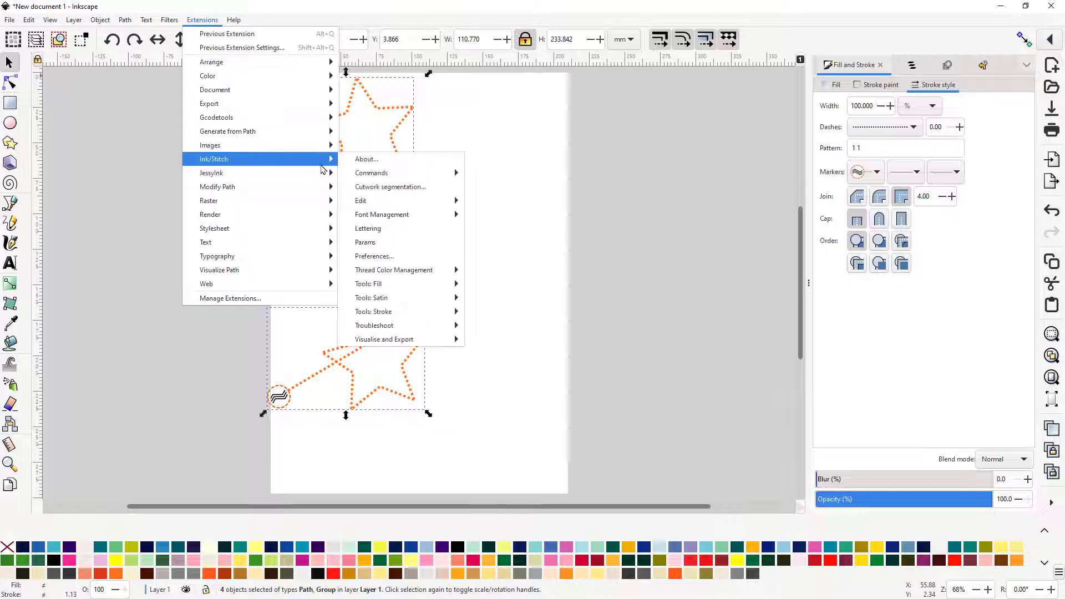
click(386, 245)
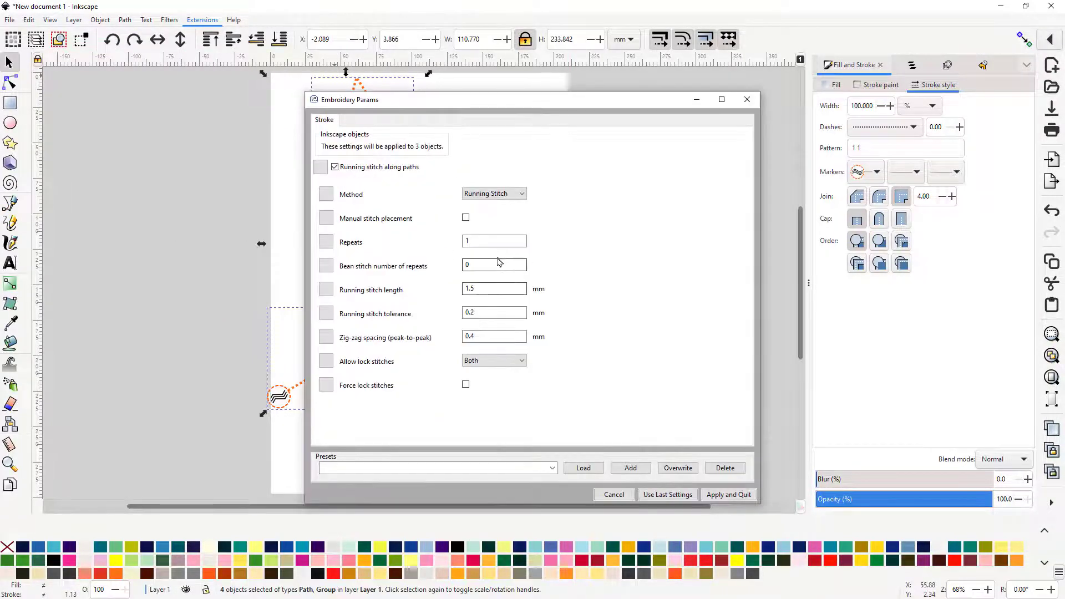
click(523, 193)
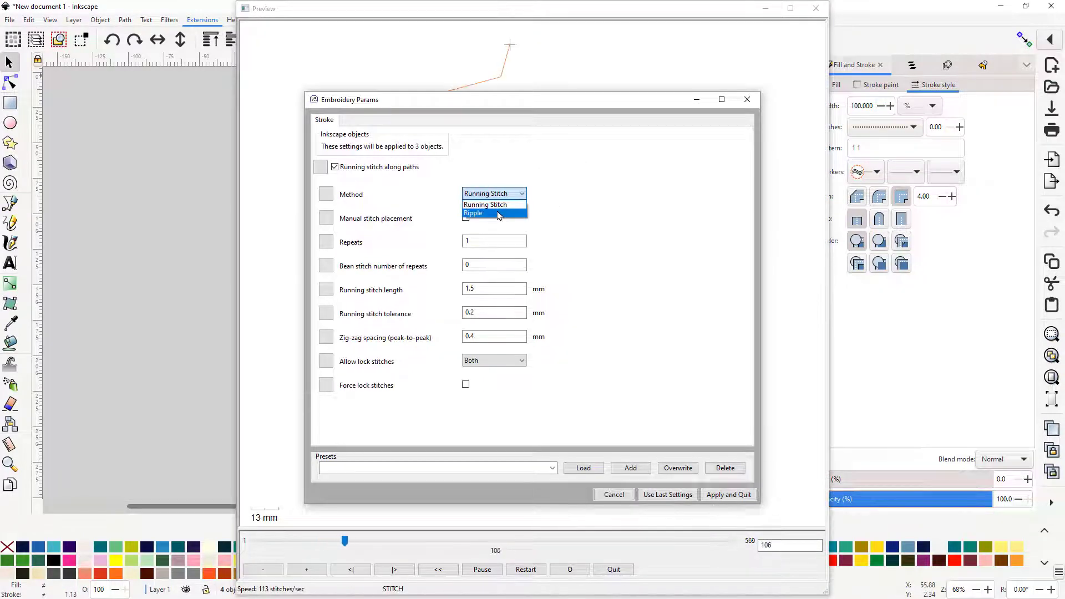
click(508, 206)
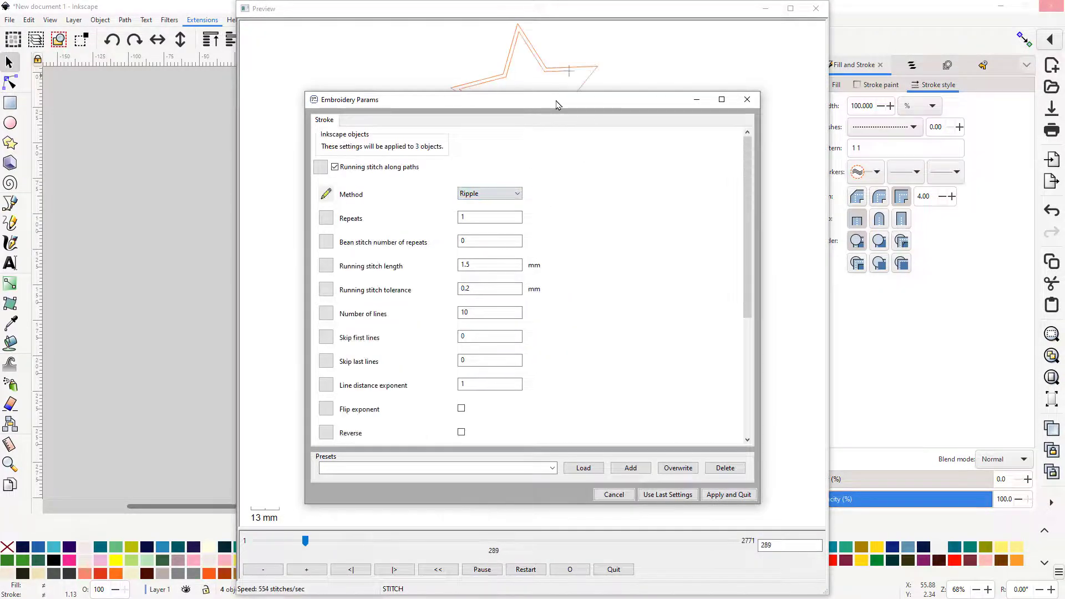
mouse_move(557, 104)
mouse_down()
mouse_move(244, 84)
mouse_move(253, 89)
mouse_up()
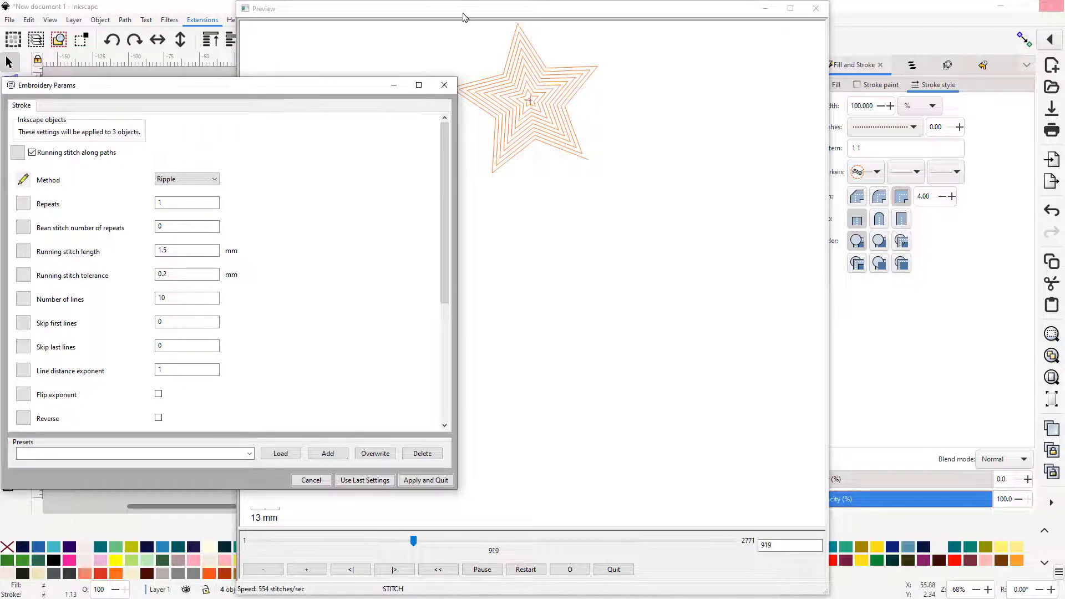
mouse_move(504, 15)
mouse_down()
mouse_move(724, 29)
mouse_move(703, 31)
mouse_up()
key(shift)
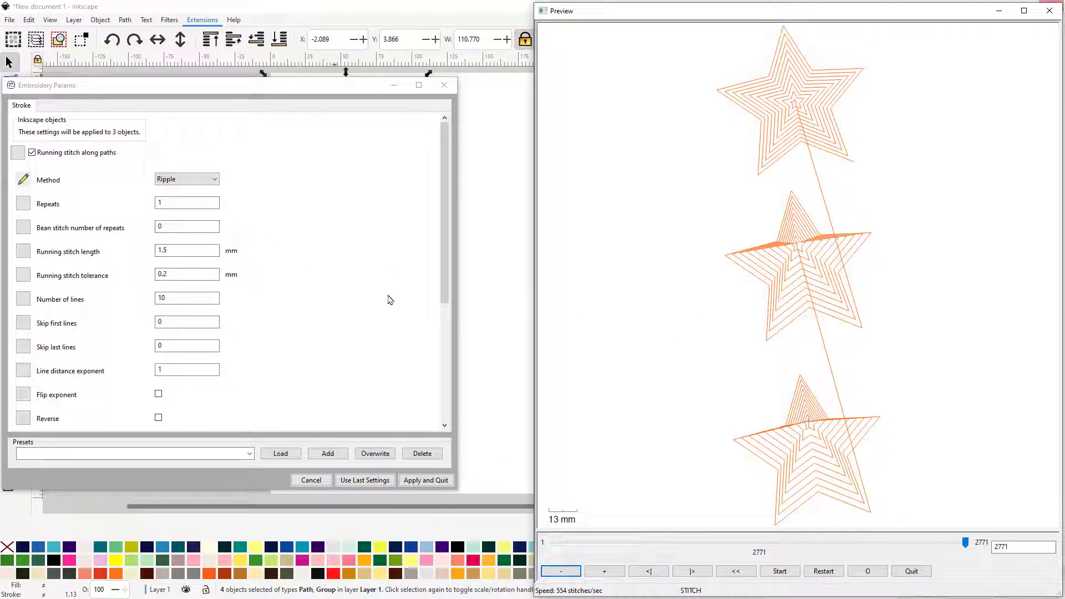
Step: Try the scale axis as X and as Y in the ripple preview of the three stars
scroll(316, 269, down, 5)
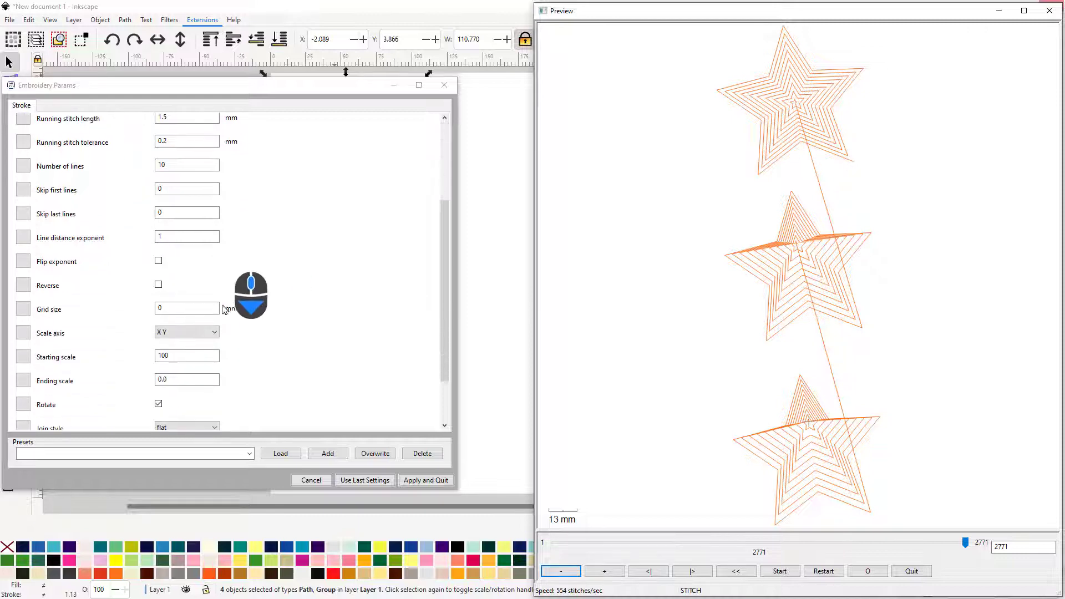
click(215, 333)
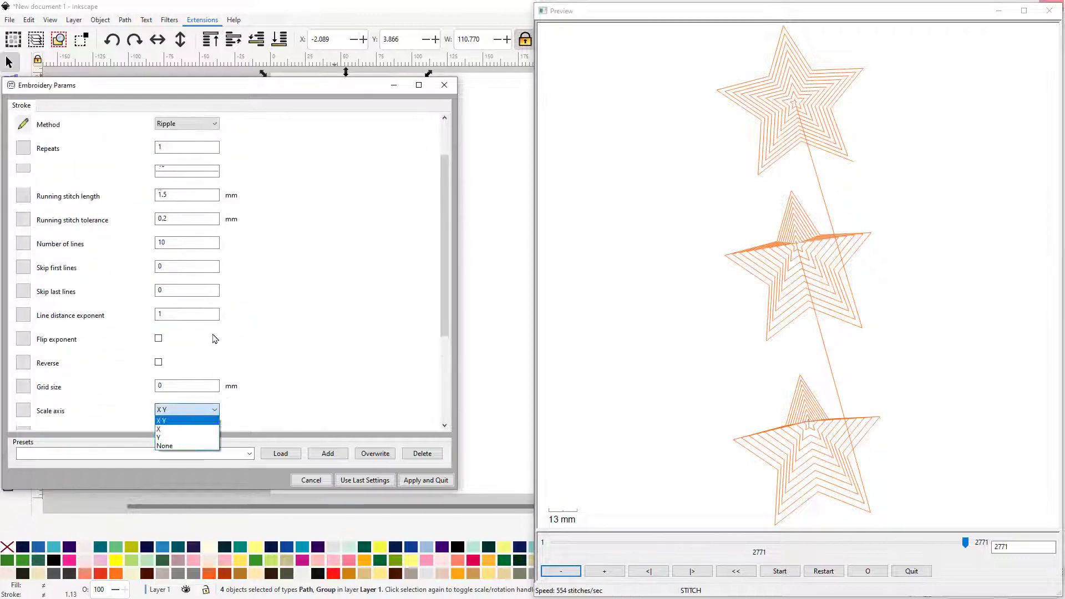
click(172, 430)
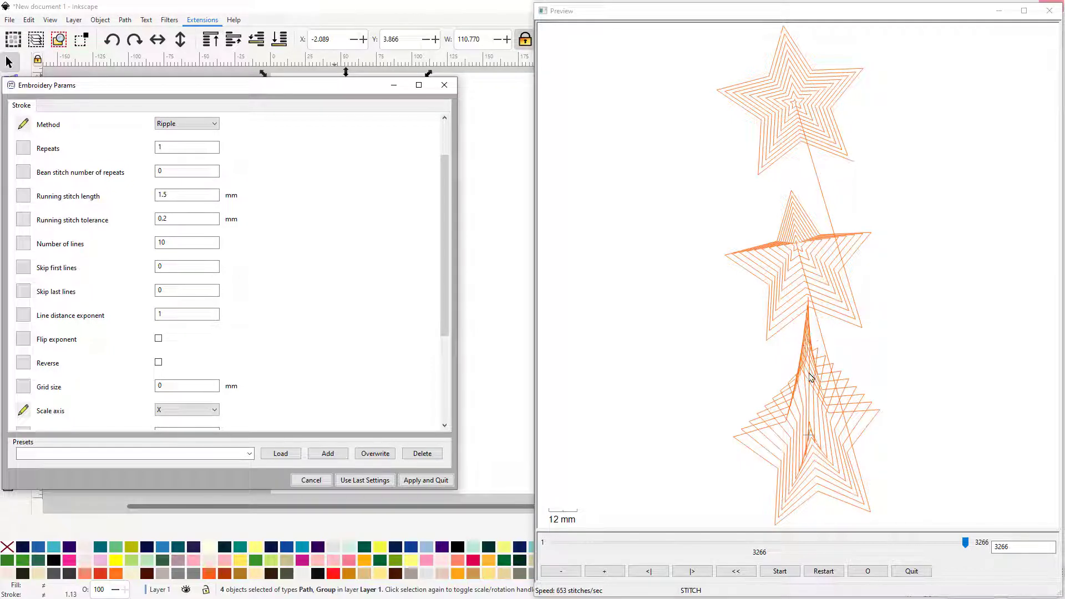
click(216, 410)
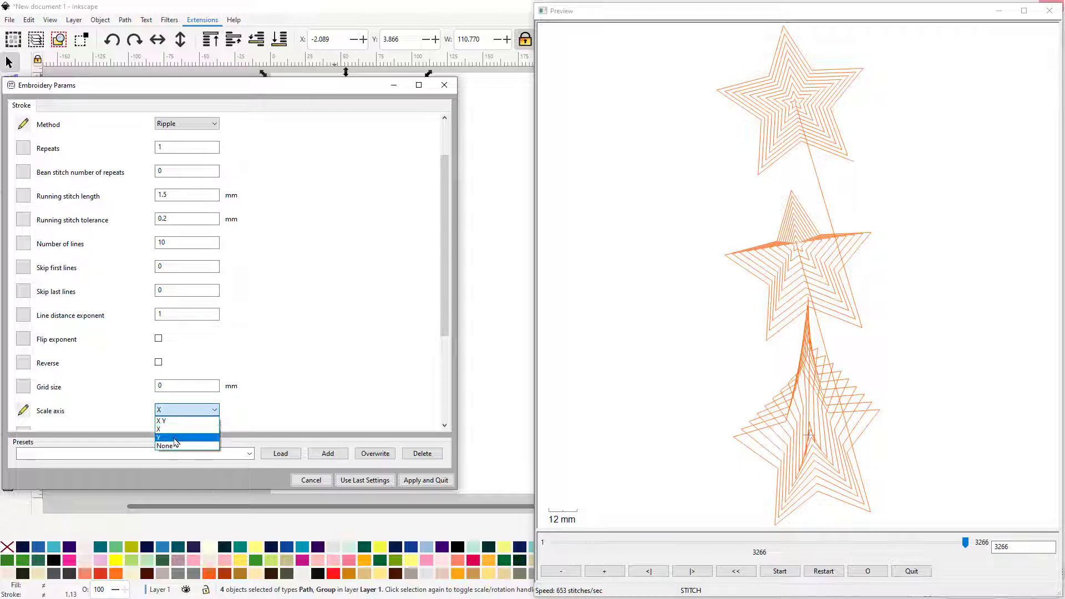
click(176, 438)
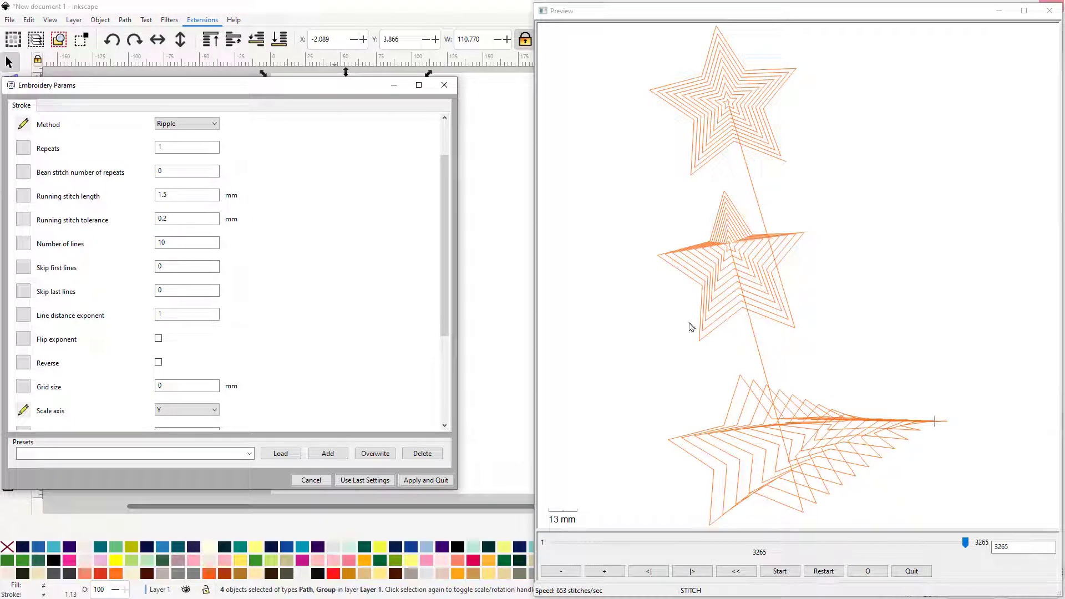
Step: Try the scale axis as None and examine the ripples of all three stars in the preview
click(216, 412)
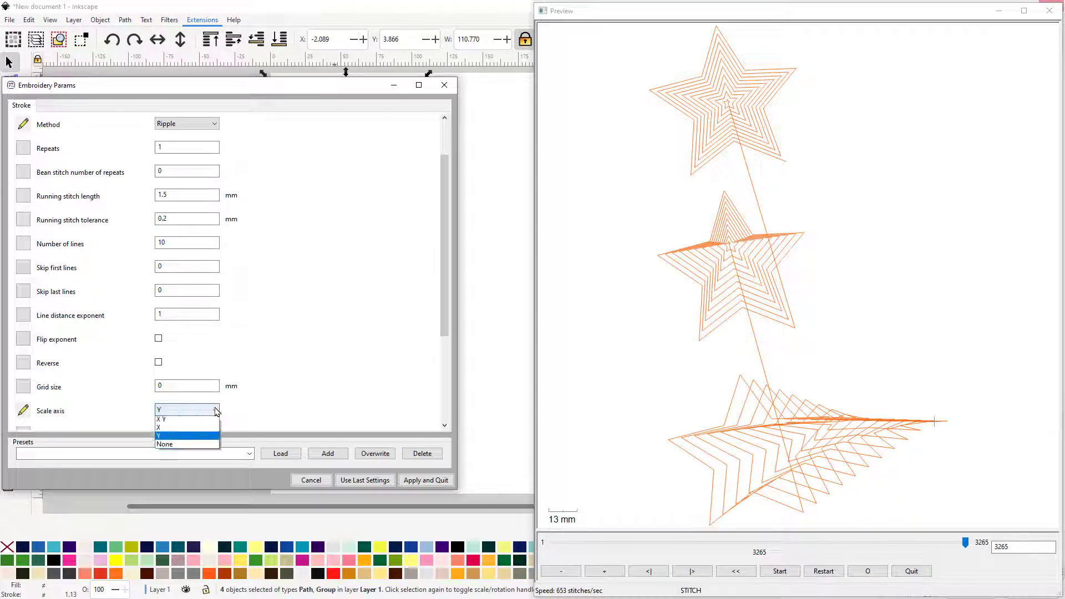
click(189, 447)
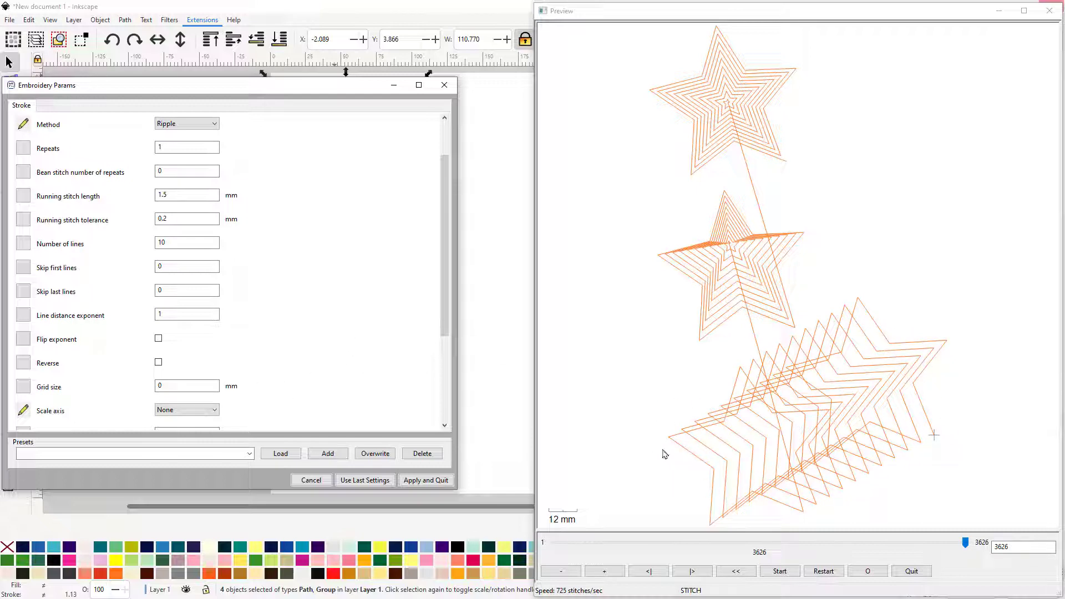
scroll(298, 265, down, 1)
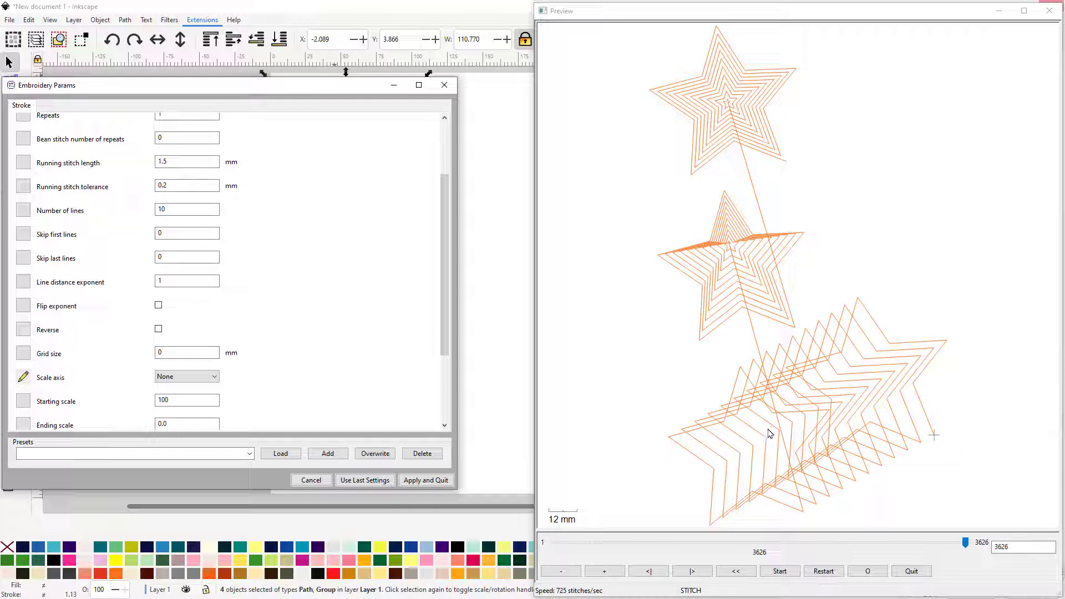
scroll(891, 367, down, 4)
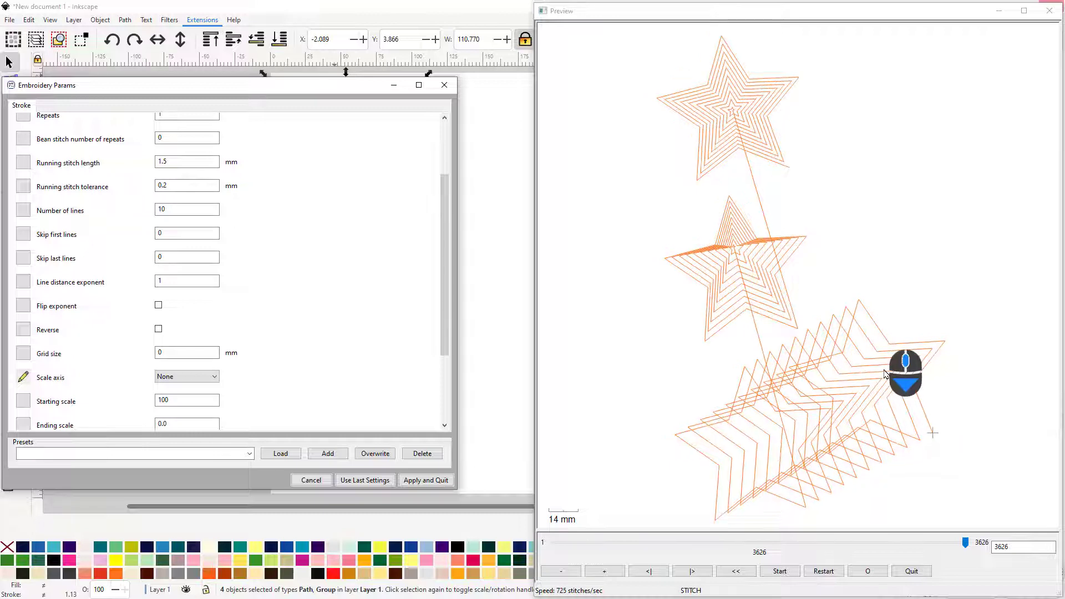
scroll(830, 440, down, 2)
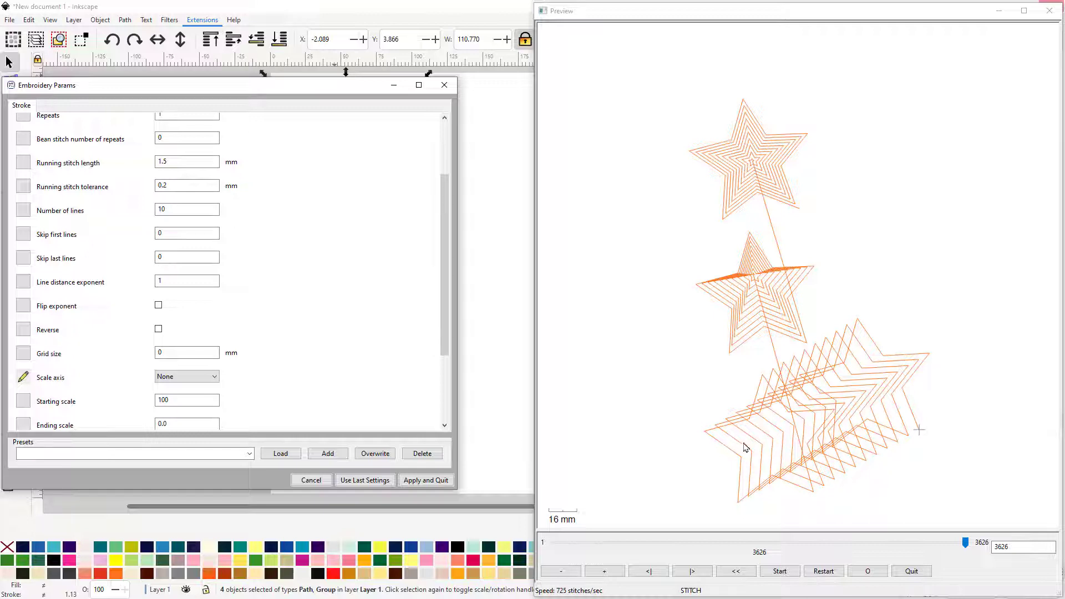
scroll(784, 440, down, 1)
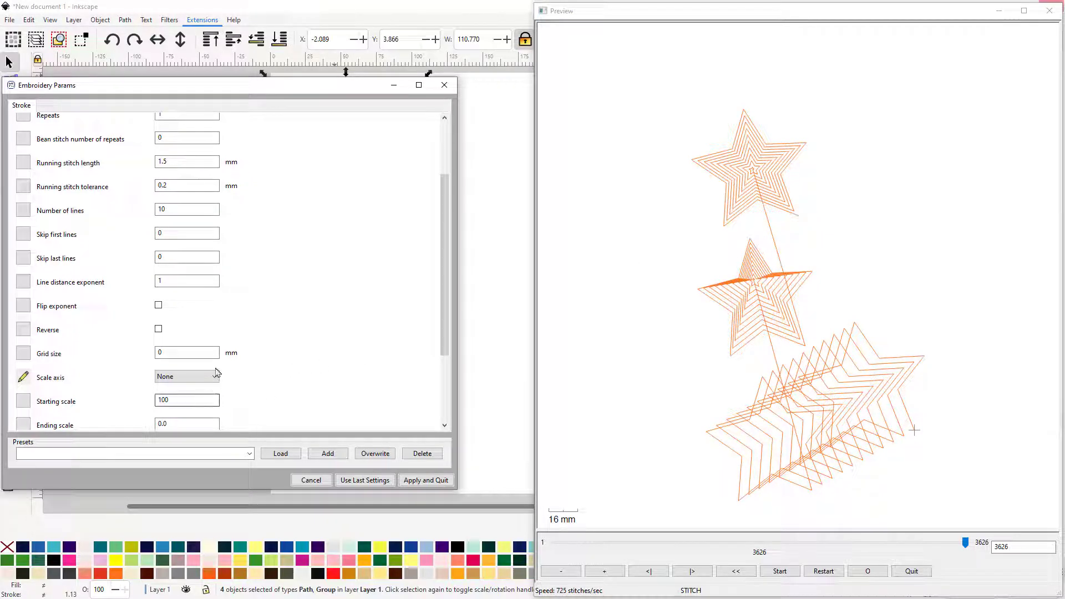
Step: Preview the ripples with a grid size of 2 mm, and change the grid size to 4 mm
scroll(243, 316, down, 3)
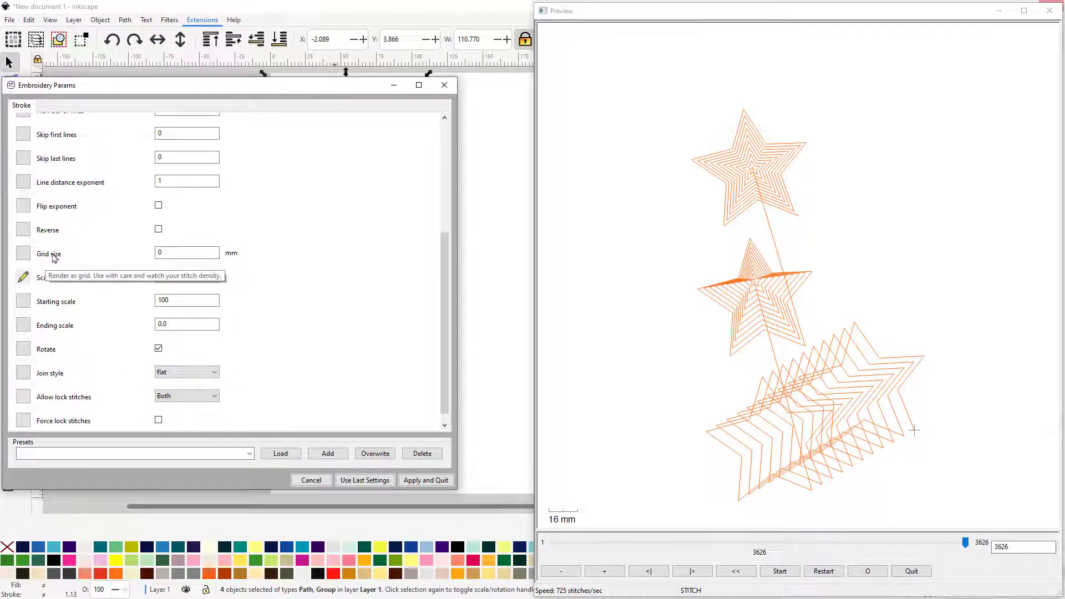
click(23, 255)
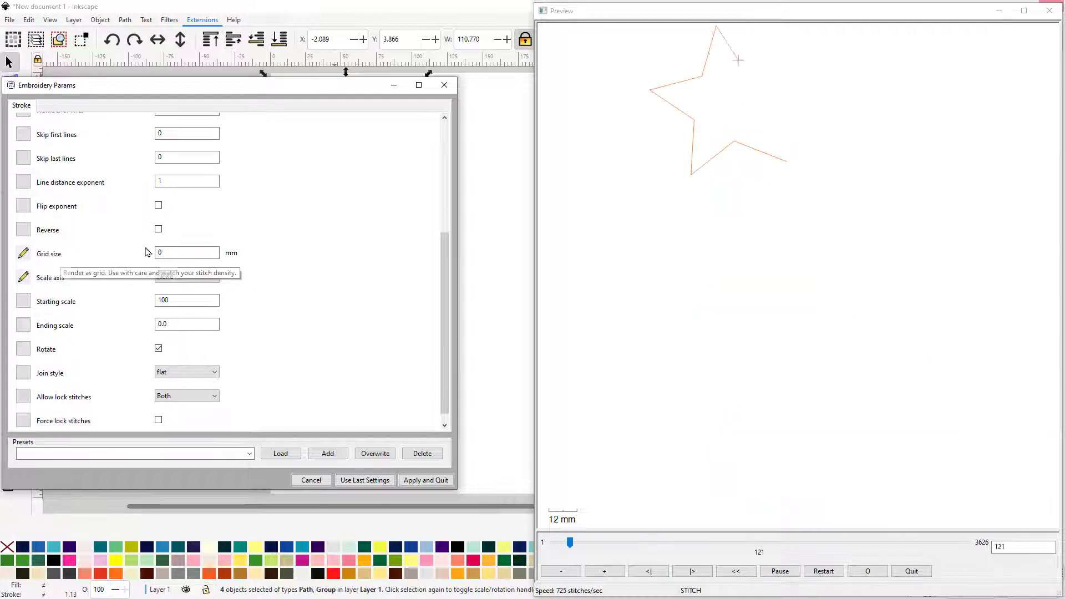
double_click(187, 254)
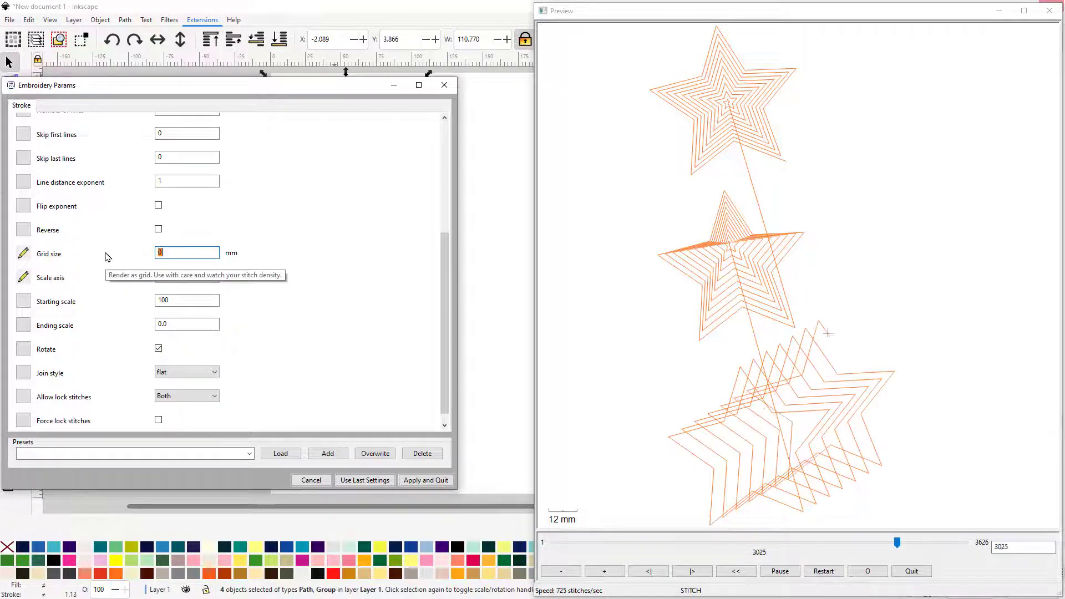
text(2)
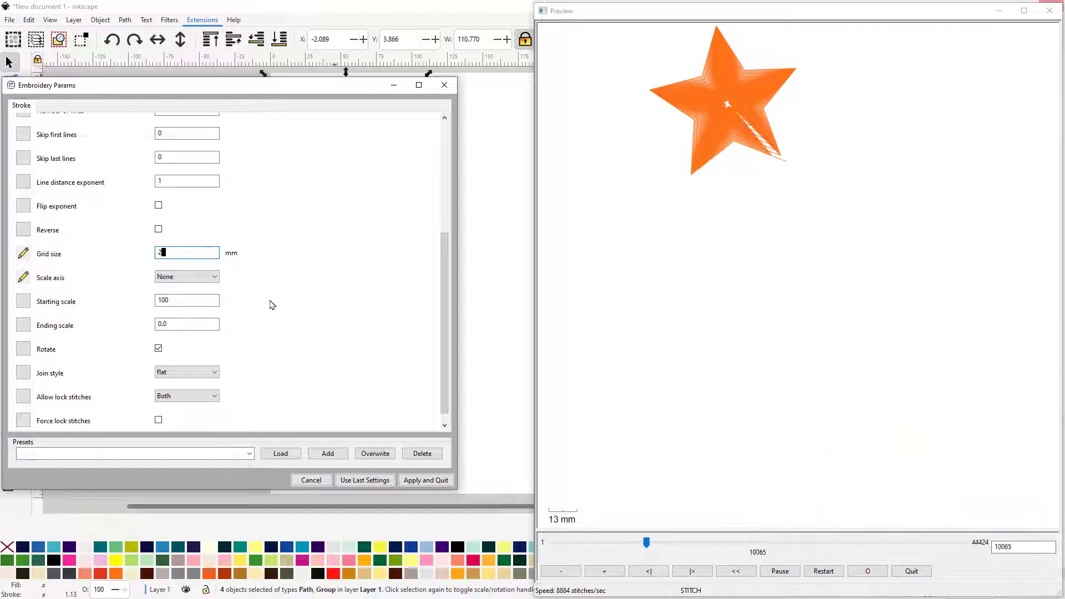
click(174, 252)
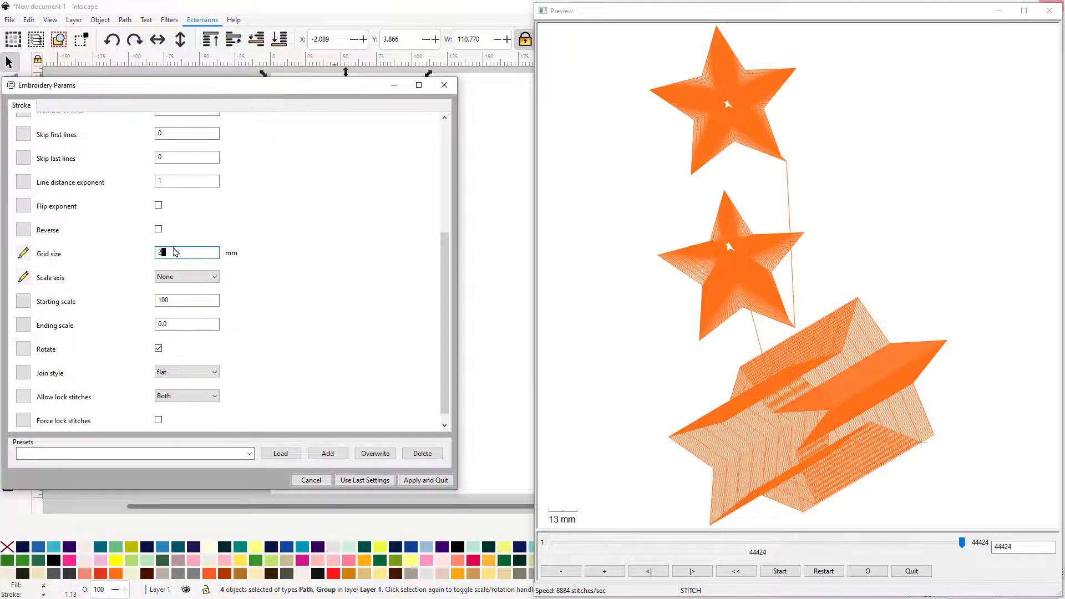
key(BackSpace)
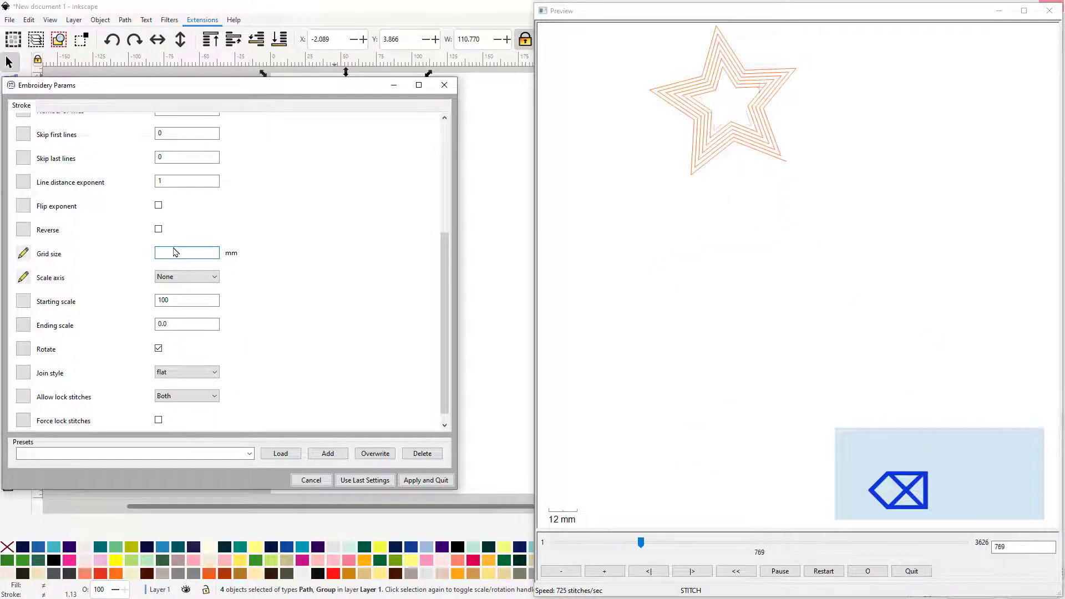
text(4)
key(Return)
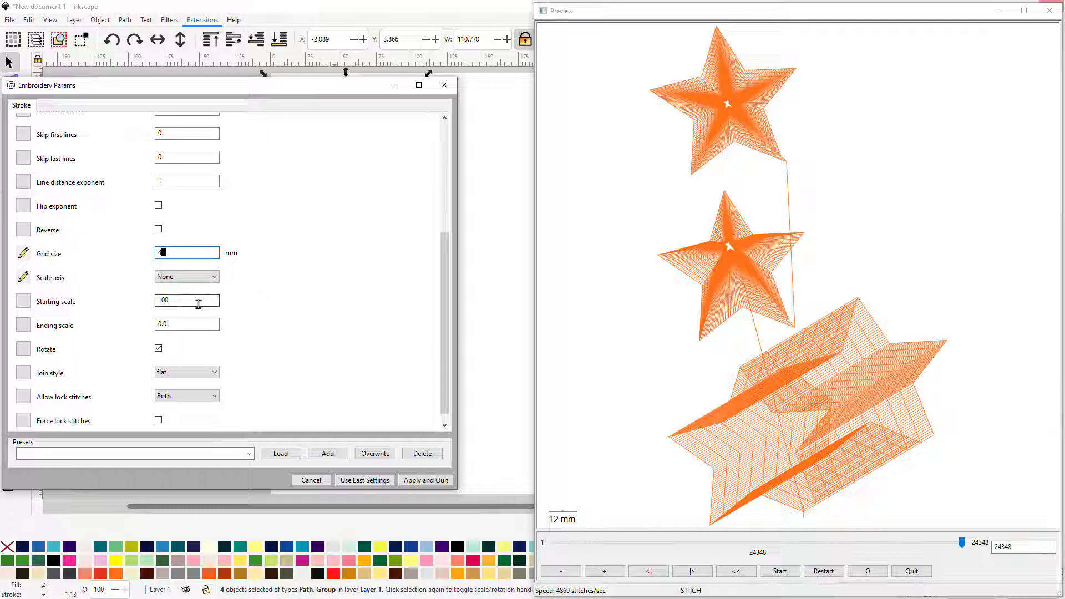
Step: Set the join style to point and the scale axis back to X Y for the gridded ripples
click(215, 376)
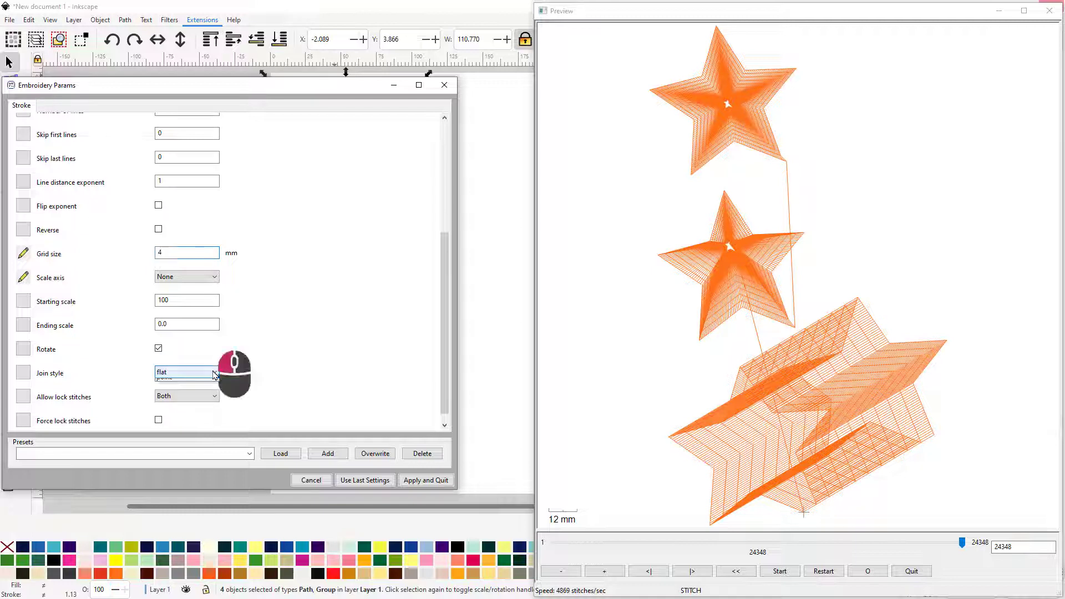
click(182, 392)
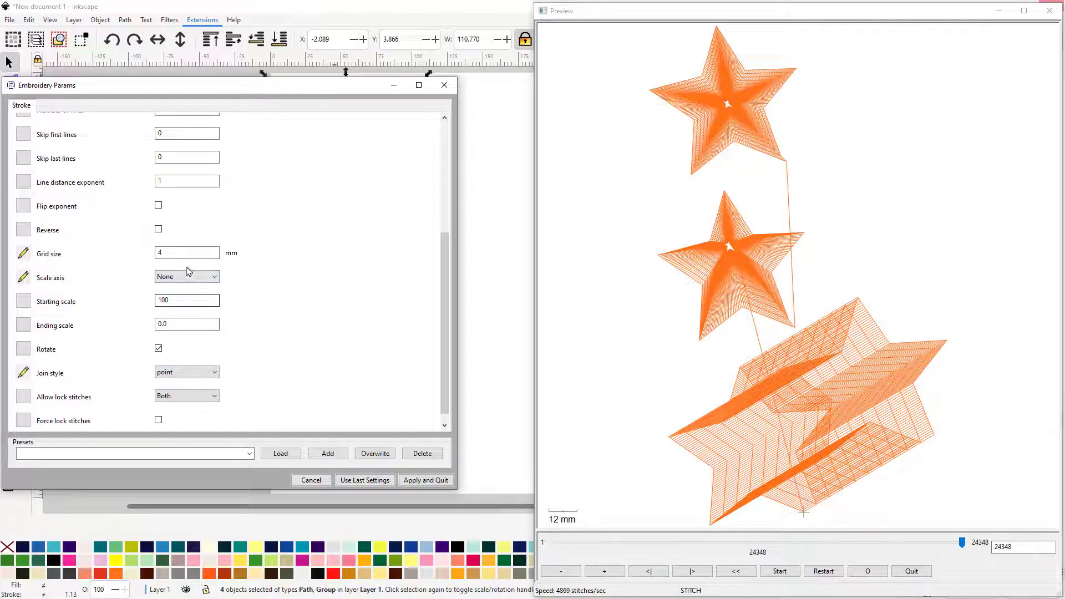
scroll(186, 263, up, 3)
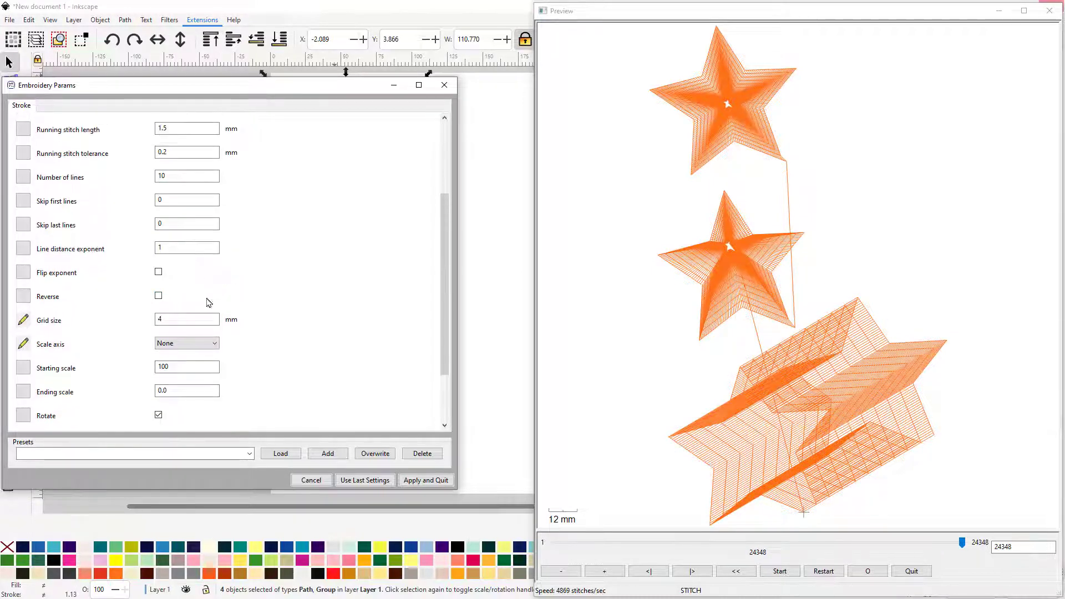
click(214, 344)
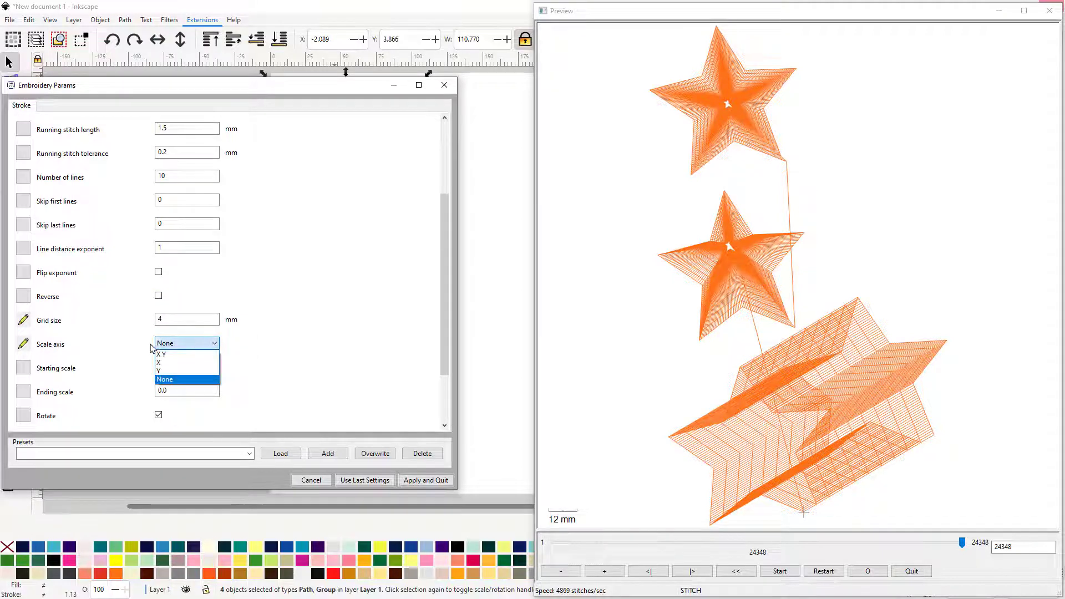
click(165, 355)
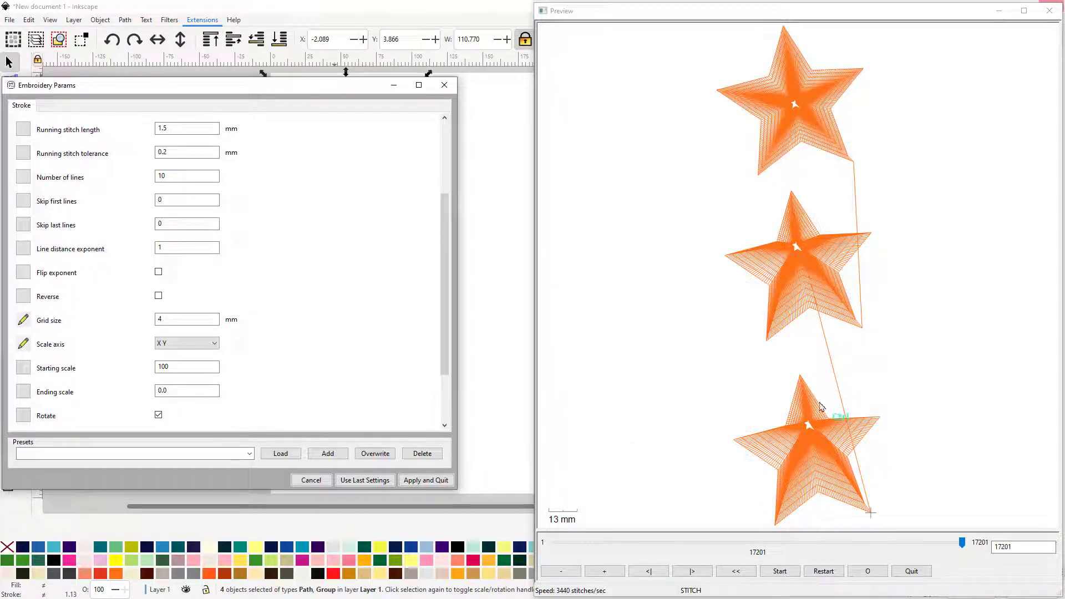
Step: Inspect the grid stitching around the lowest star's centre in the preview, and set the scale axis to X
scroll(820, 407, up, 5)
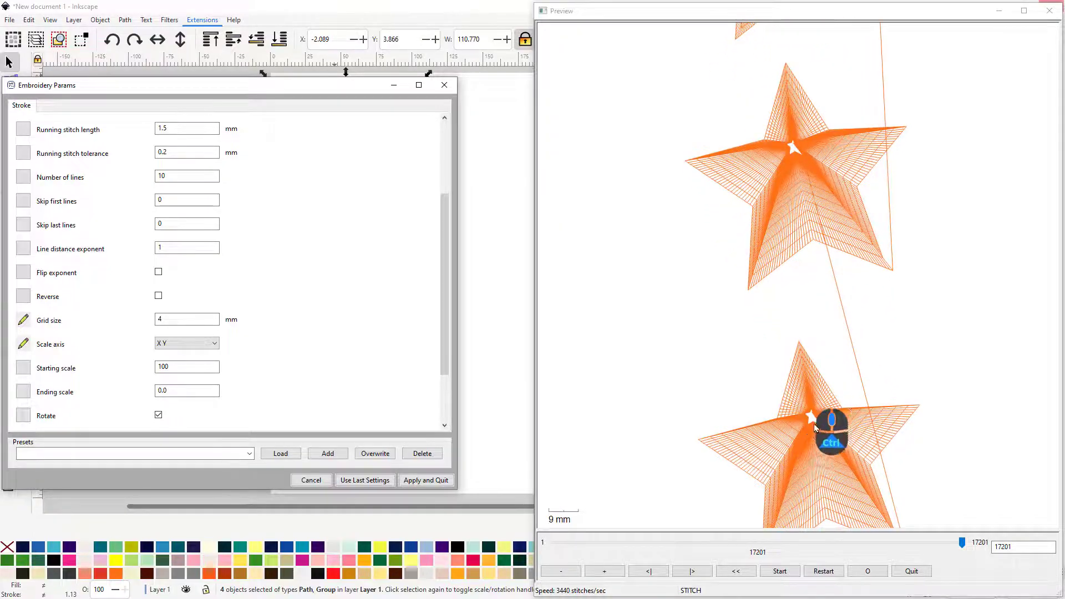
scroll(814, 427, up, 6)
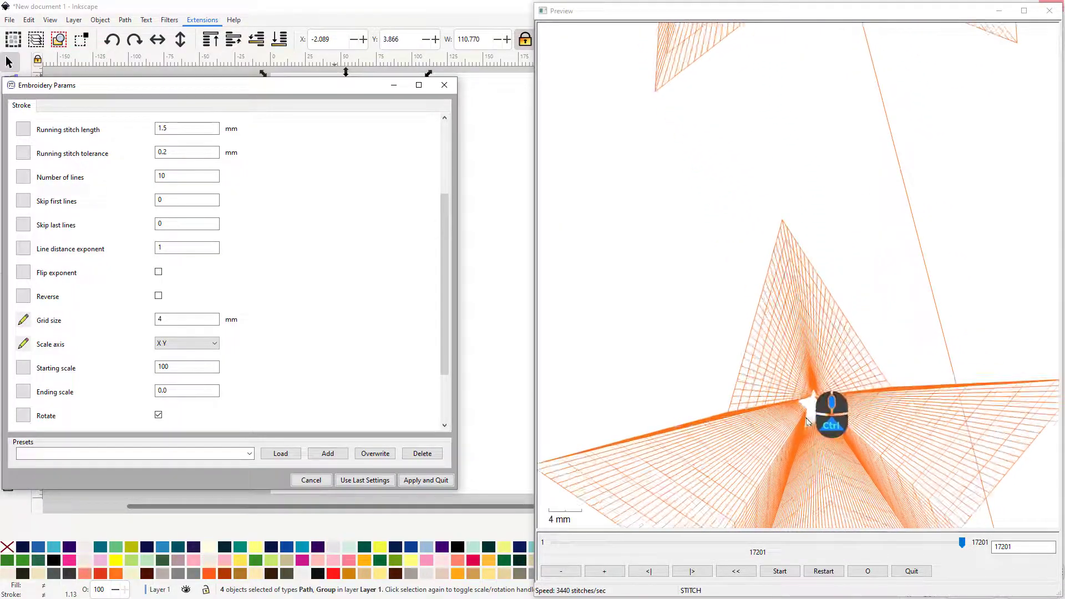
scroll(807, 422, up, 5)
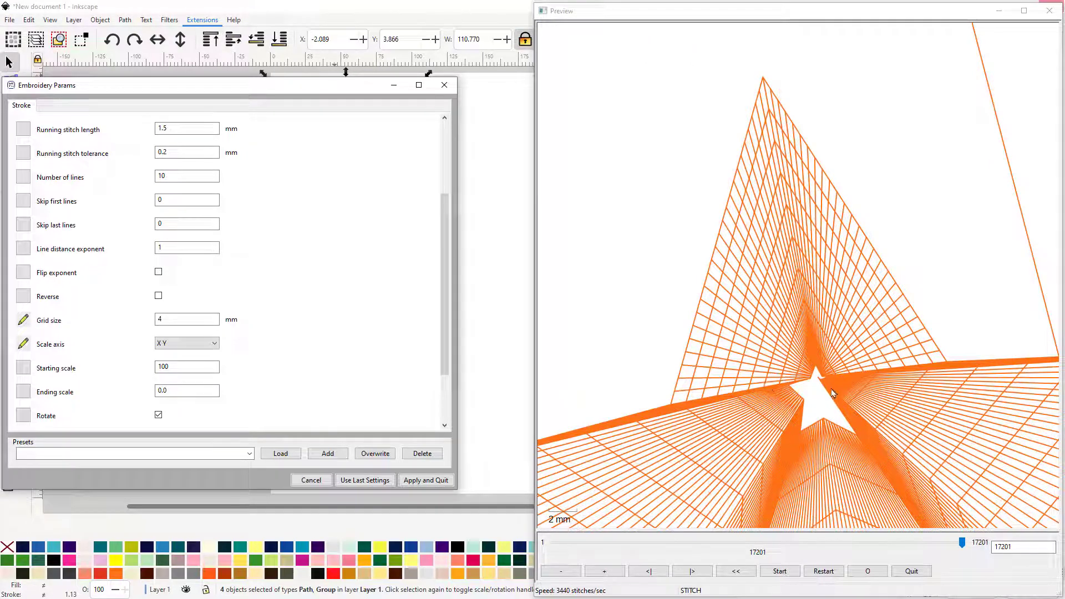
scroll(829, 380, down, 5)
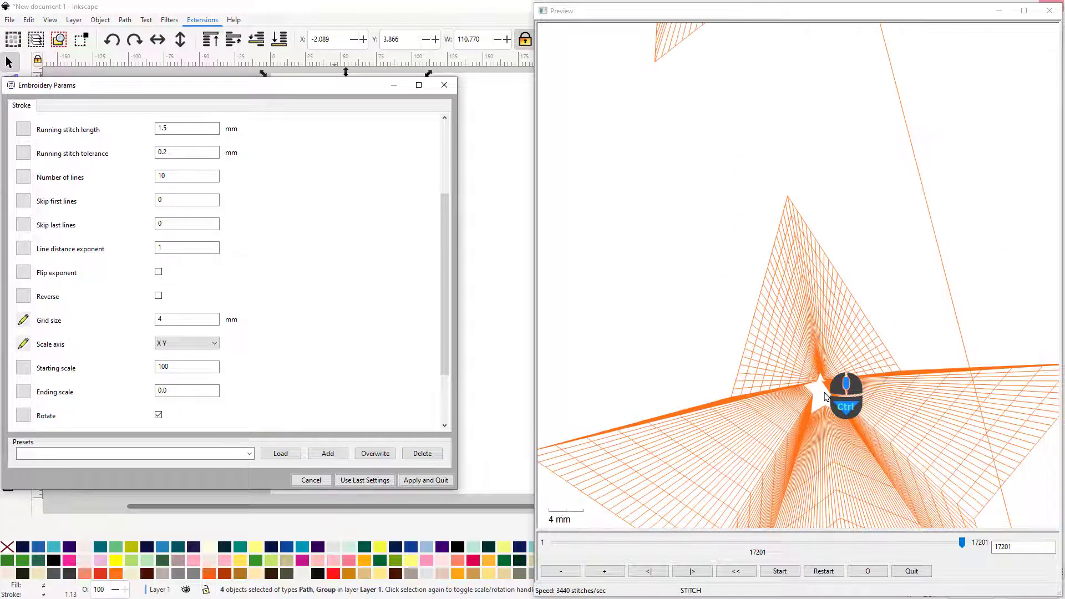
scroll(822, 398, down, 4)
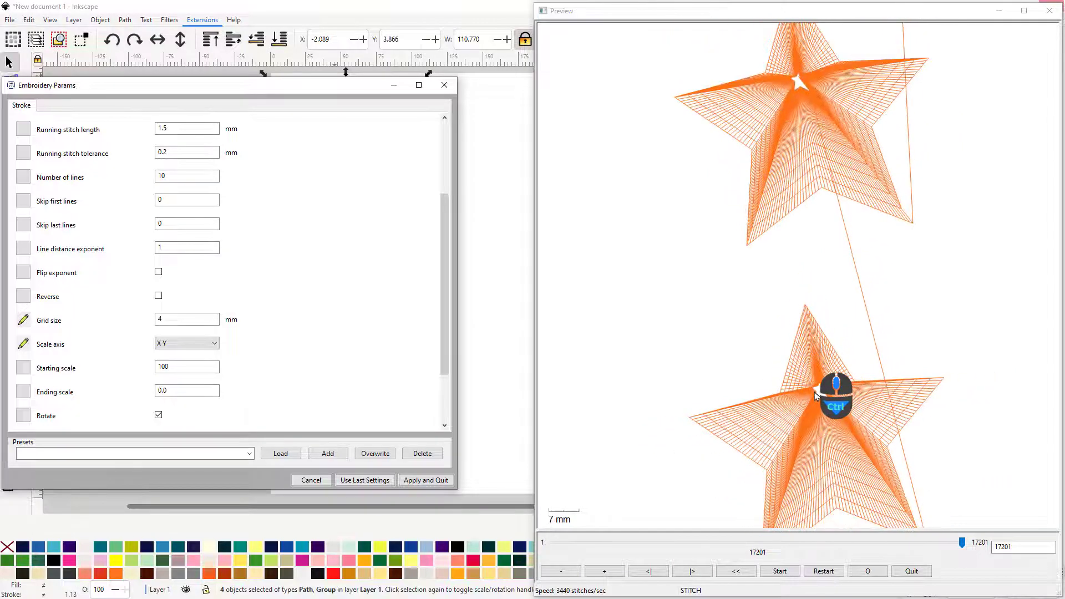
scroll(816, 393, down, 5)
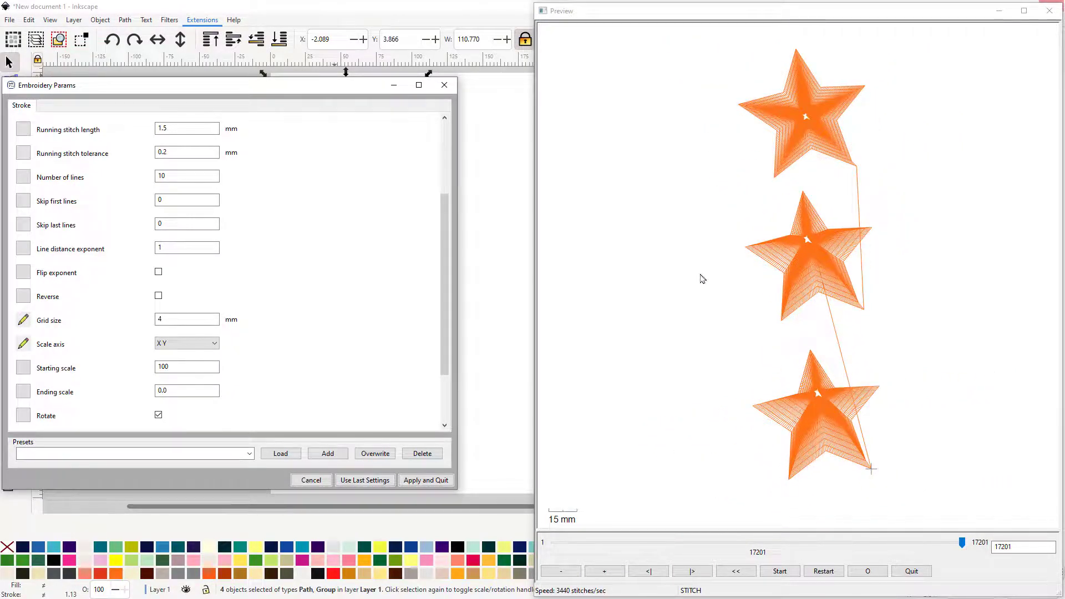
click(210, 344)
click(206, 363)
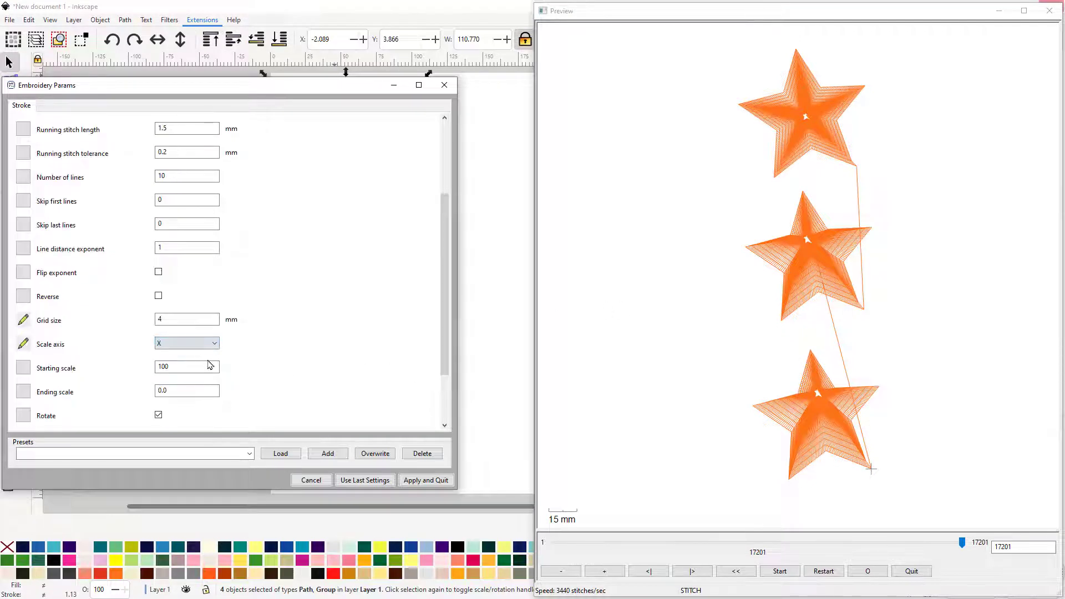